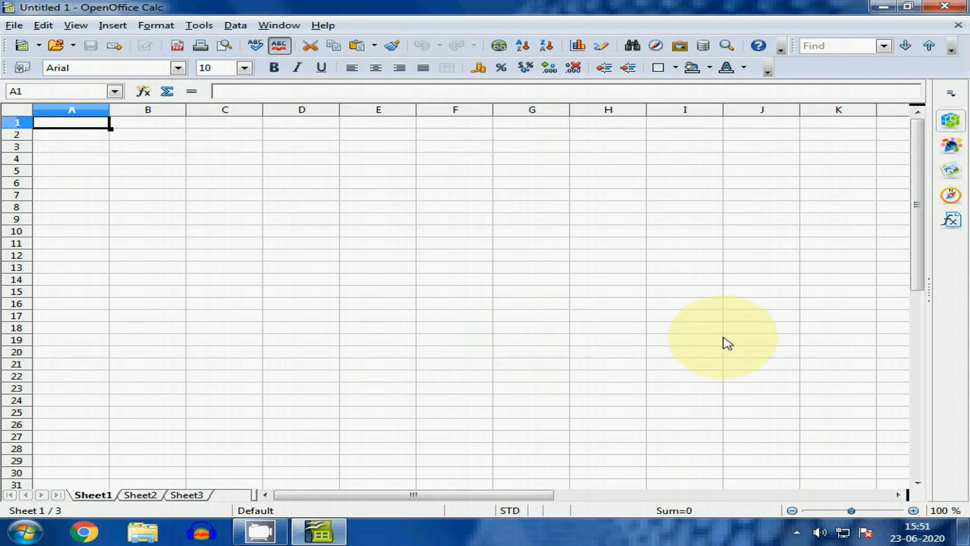
# Look through Sheet1, Sheet2 and Sheet3 of the blank workbook and its grid of cells
pyautogui.moveTo(915, 188); pyautogui.dragTo(919, 136)
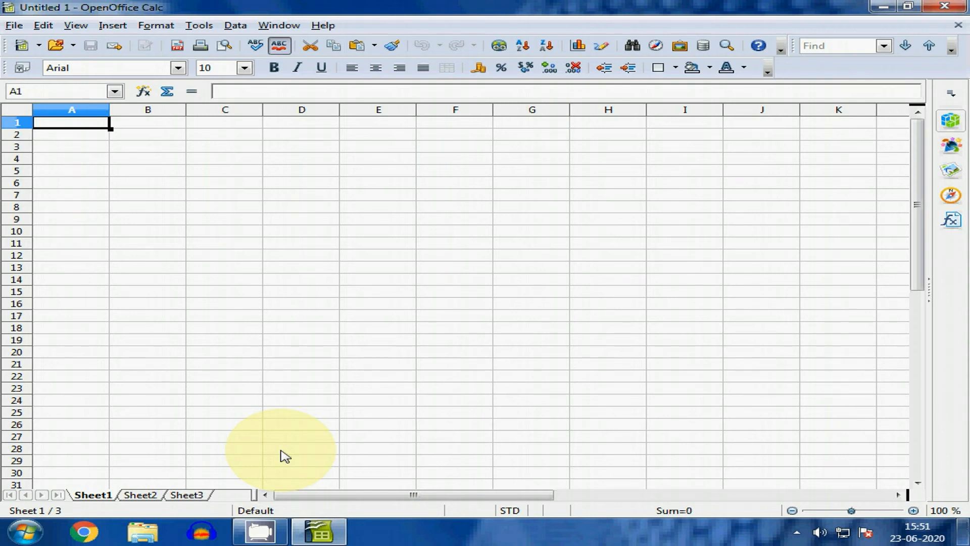
pyautogui.click(74, 150)
pyautogui.moveTo(79, 125); pyautogui.dragTo(454, 232)
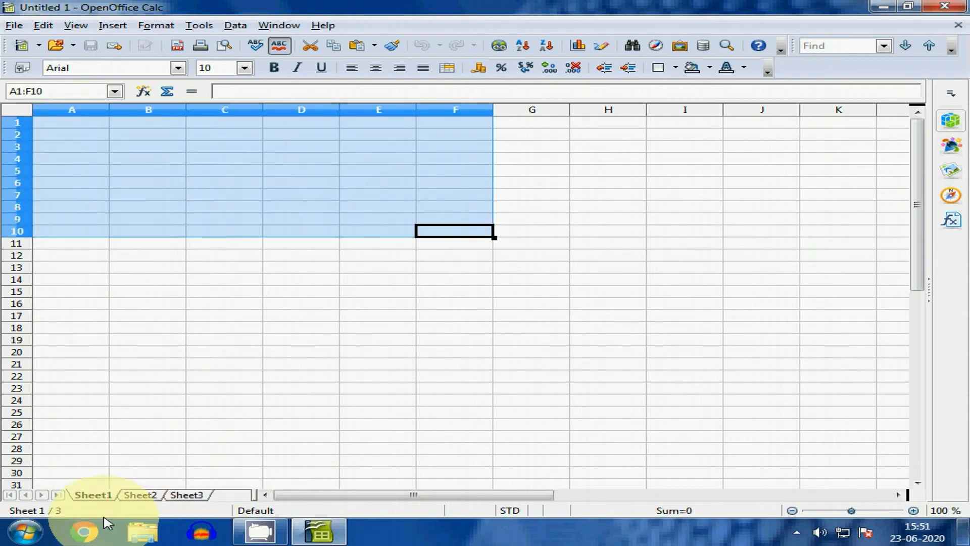
pyautogui.click(144, 496)
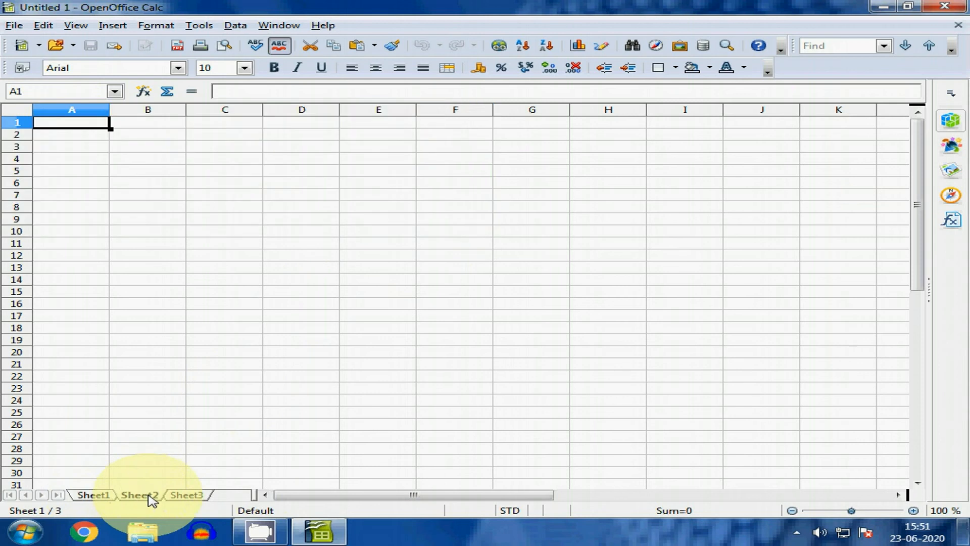
pyautogui.click(191, 497)
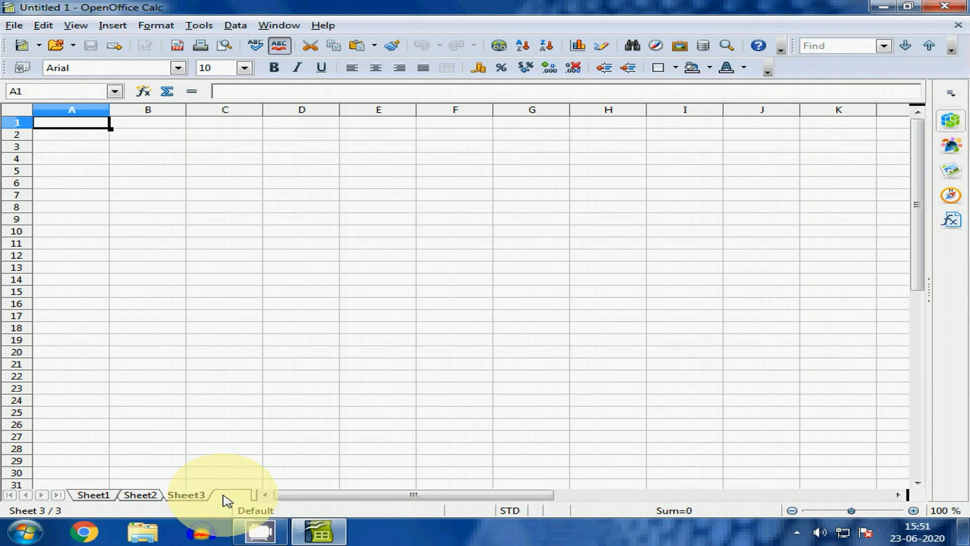
pyautogui.click(116, 306)
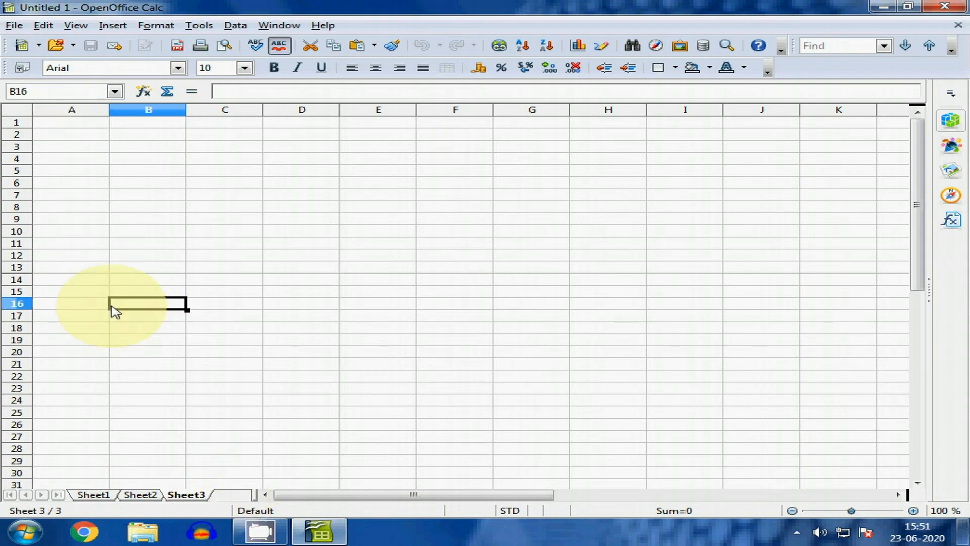
pyautogui.click(98, 494)
pyautogui.click(132, 229)
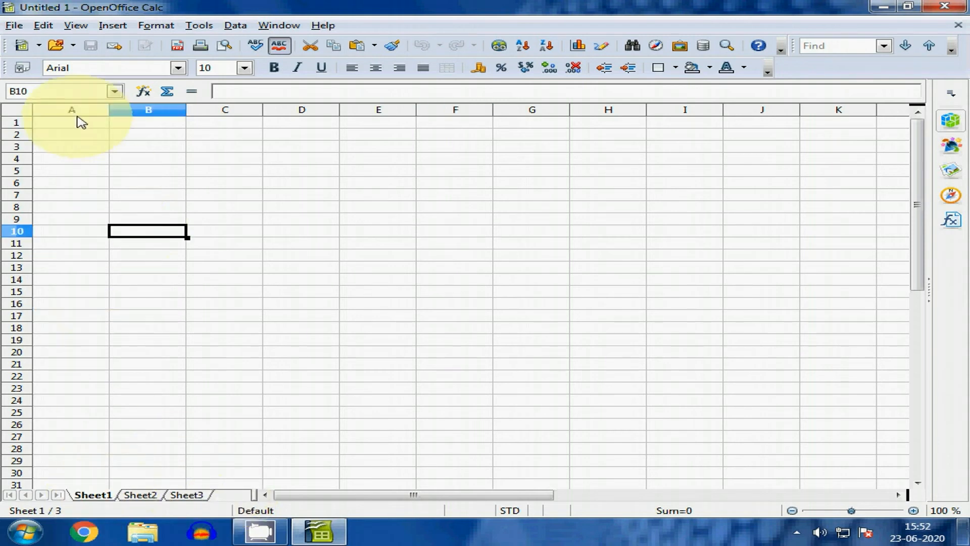
pyautogui.moveTo(75, 110); pyautogui.dragTo(375, 201)
pyautogui.click(378, 219)
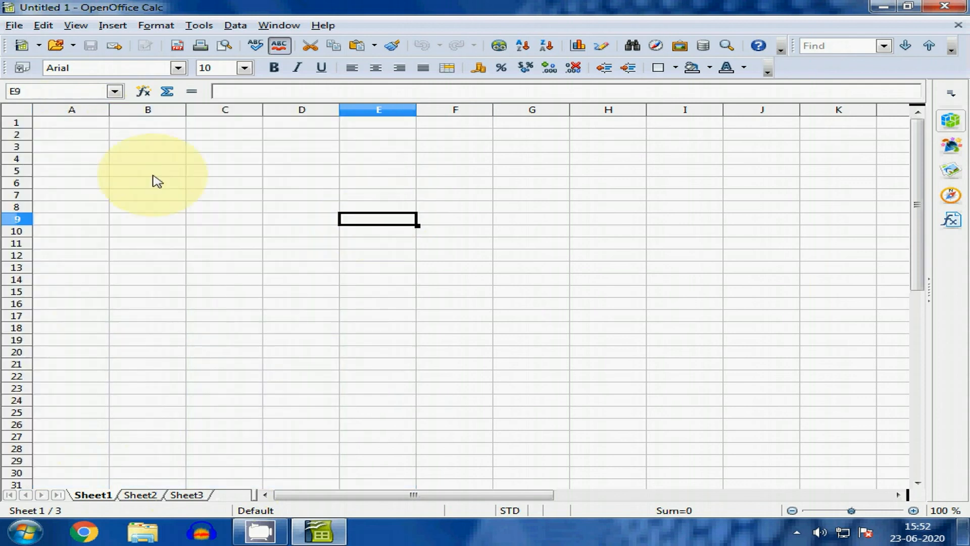
pyautogui.click(74, 148)
# Open the file Excel Spreadsheet.ods from the Desktop
pyautogui.click(14, 25)
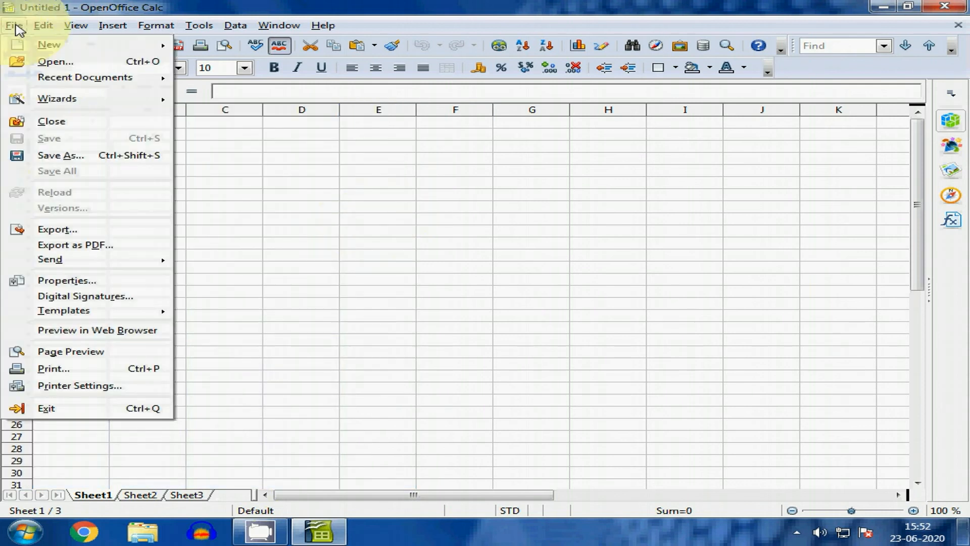
pyautogui.click(86, 63)
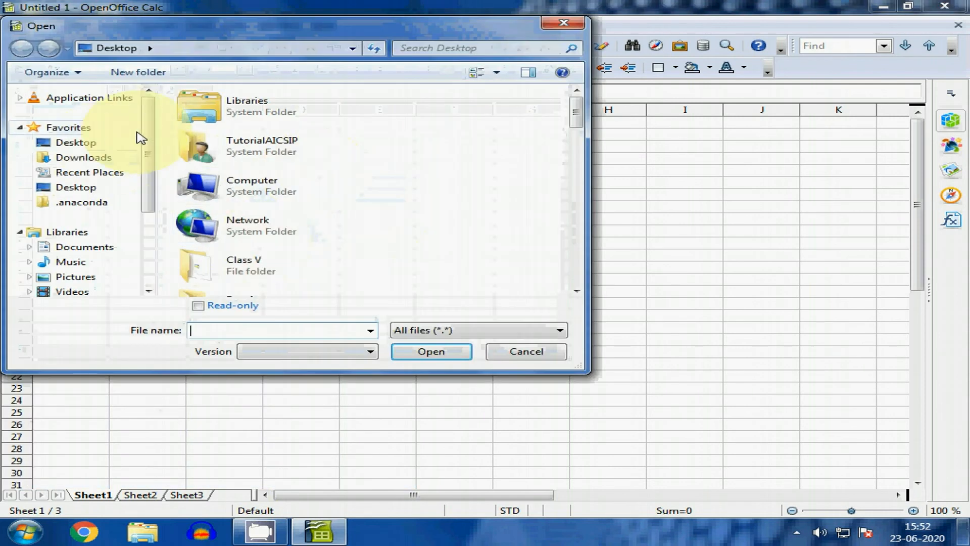
pyautogui.moveTo(577, 107); pyautogui.dragTo(576, 230)
pyautogui.click(283, 167)
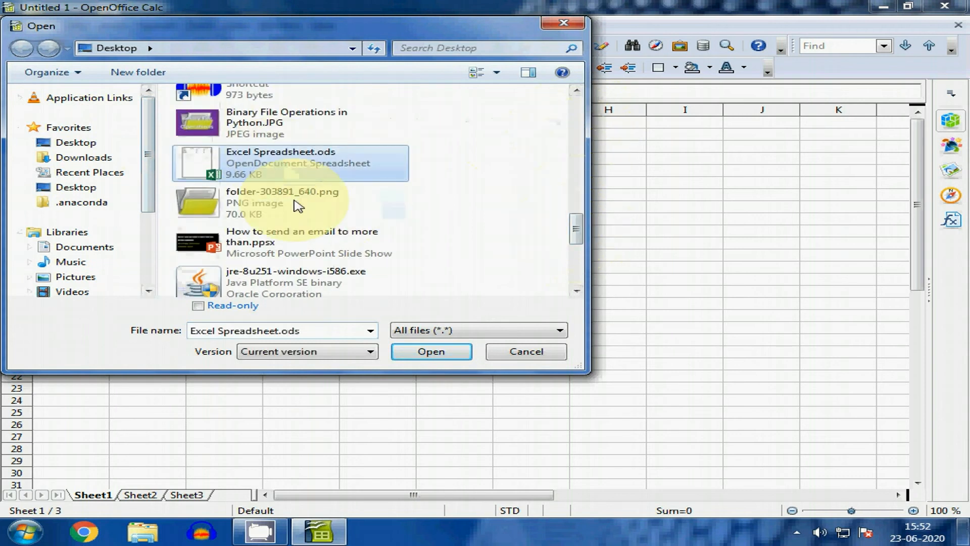
pyautogui.click(438, 353)
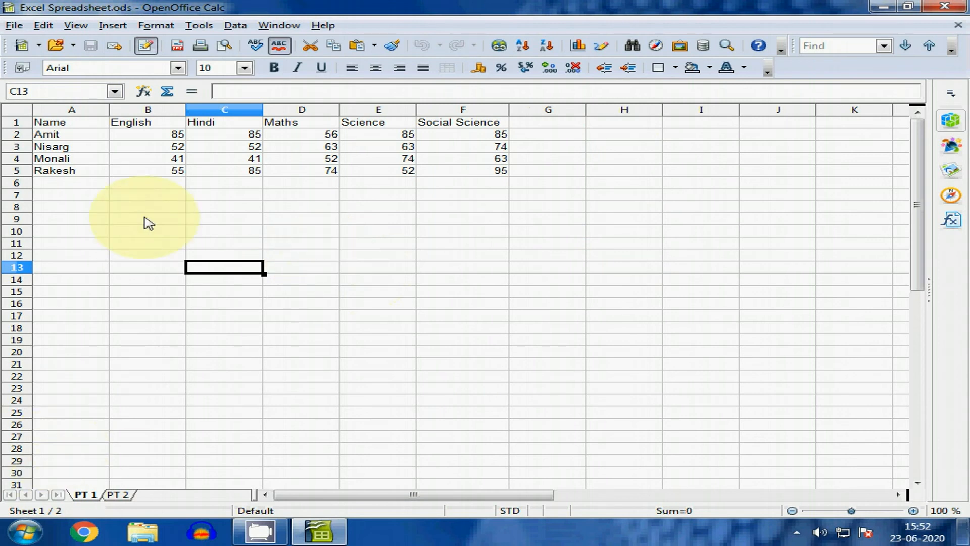
# Examine the students' subject marks tables on the PT 1 and PT 2 sheets
pyautogui.moveTo(136, 122); pyautogui.dragTo(465, 164)
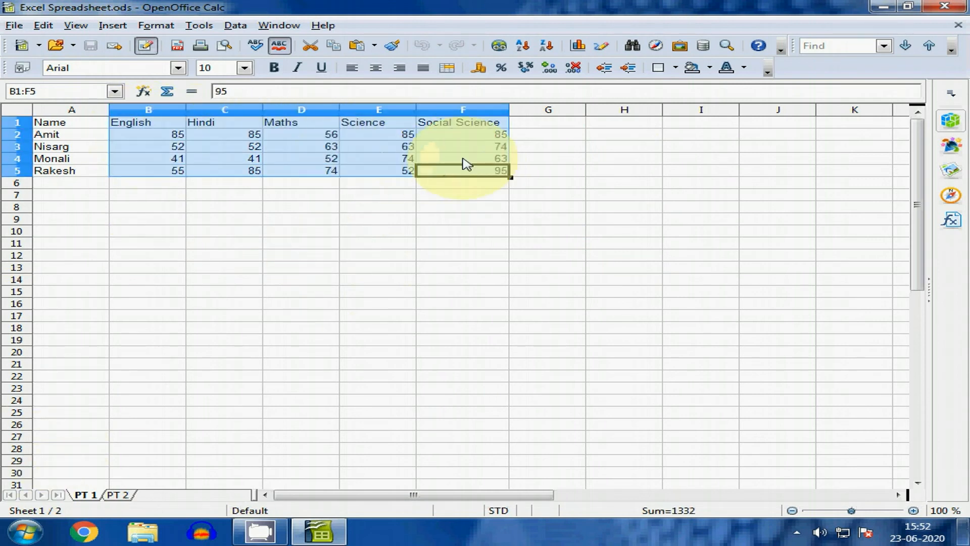
pyautogui.click(122, 495)
pyautogui.click(152, 292)
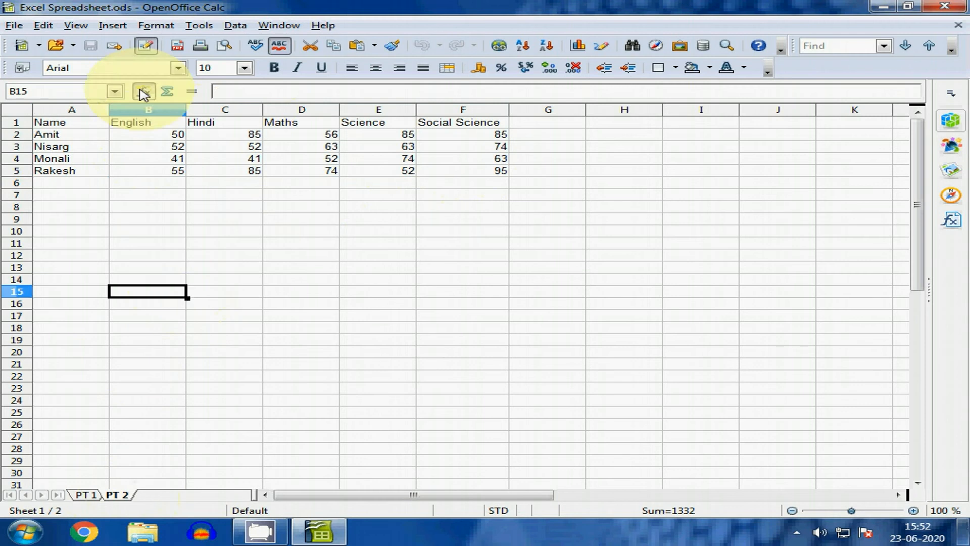
pyautogui.moveTo(139, 123); pyautogui.dragTo(465, 177)
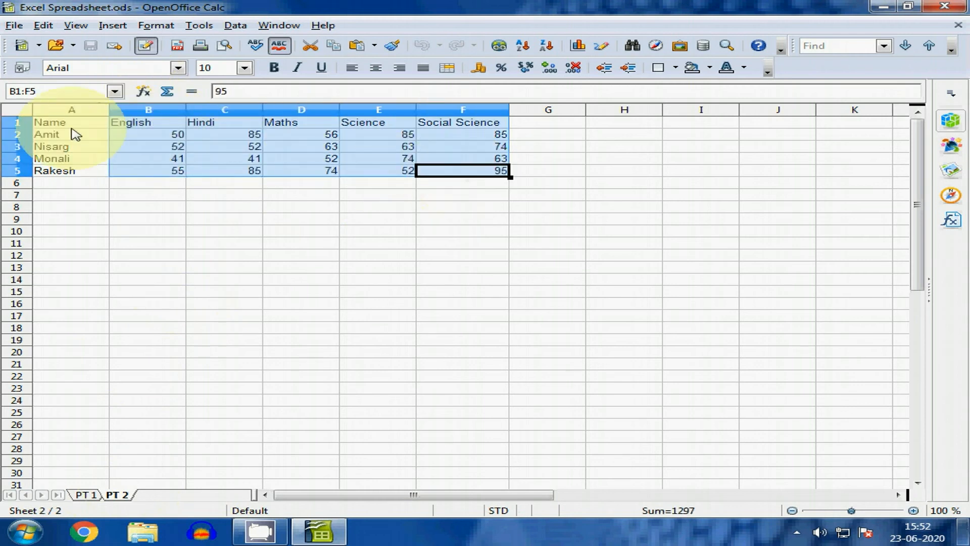
pyautogui.moveTo(61, 124); pyautogui.dragTo(487, 173)
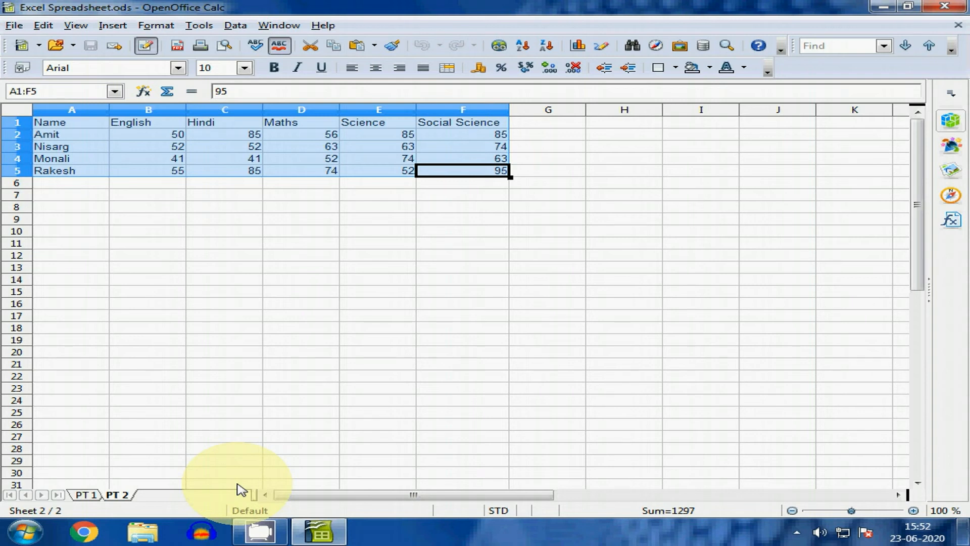
# Enter the text "3d Formula" in cell B8 of the PT 2 sheet
pyautogui.click(154, 208)
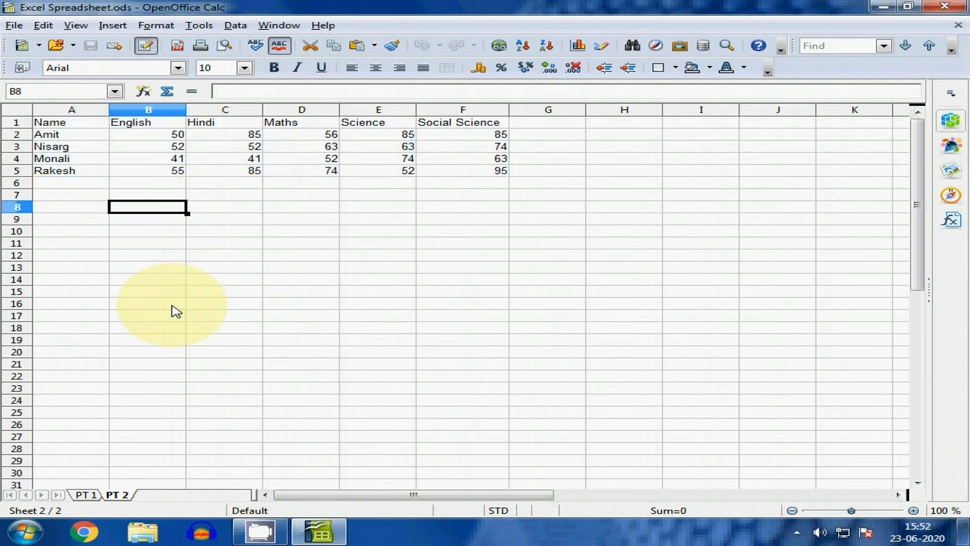
pyautogui.write('3d')
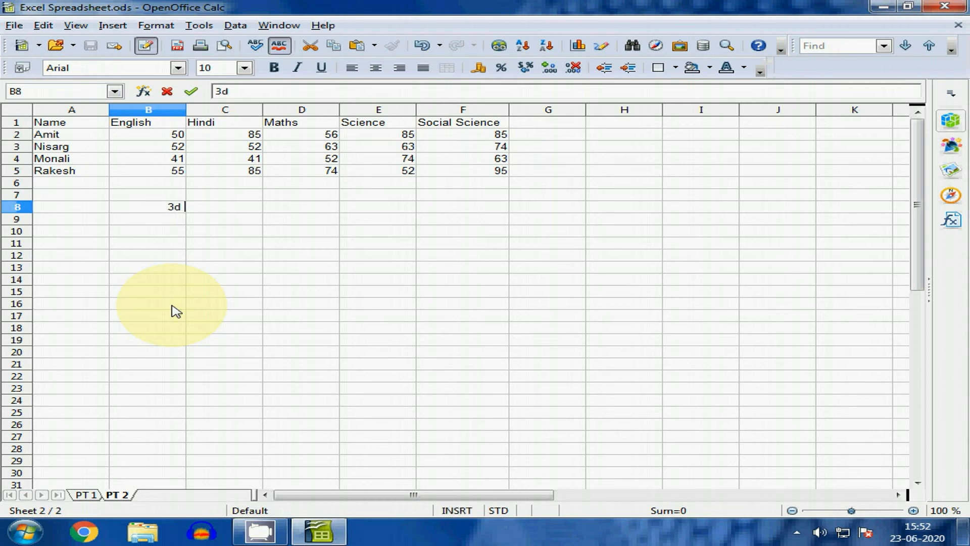
pyautogui.write(' Formula')
pyautogui.press('Return')
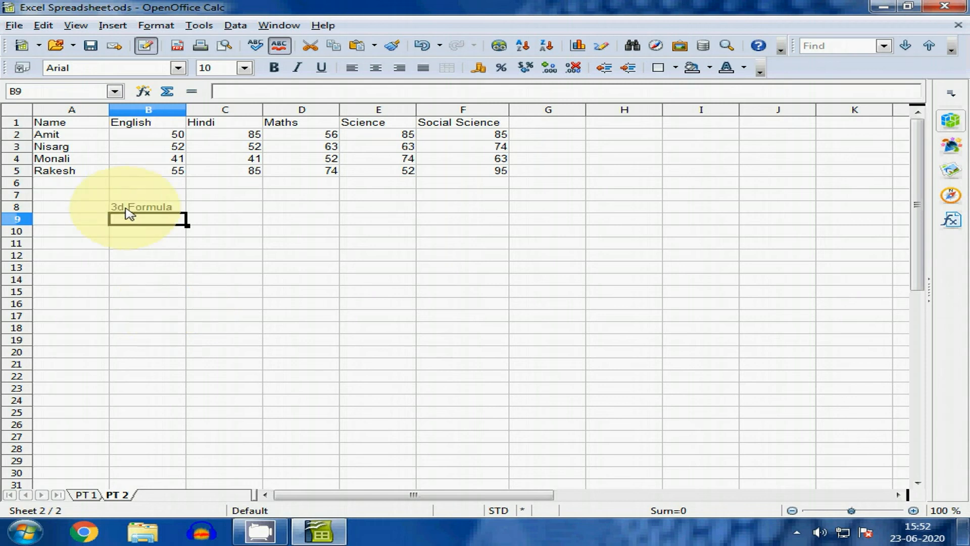
pyautogui.click(143, 207)
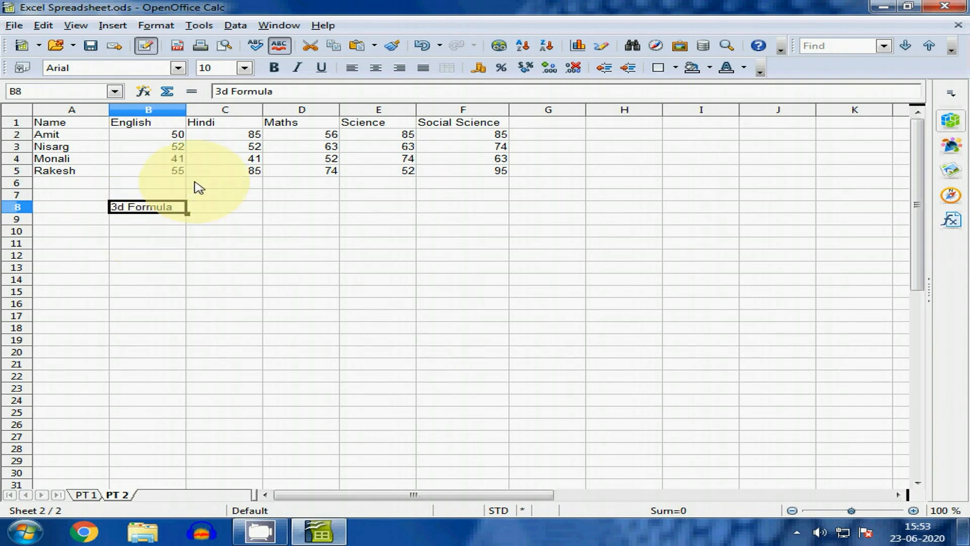
# Insert one new sheet named Sheet3 after the PT 2 sheet
pyautogui.click(178, 134)
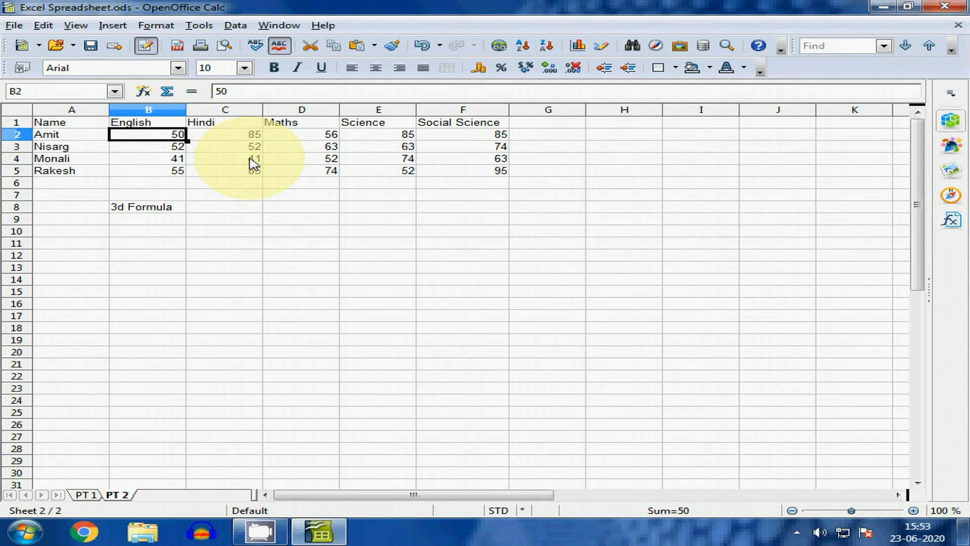
pyautogui.rightClick(123, 496)
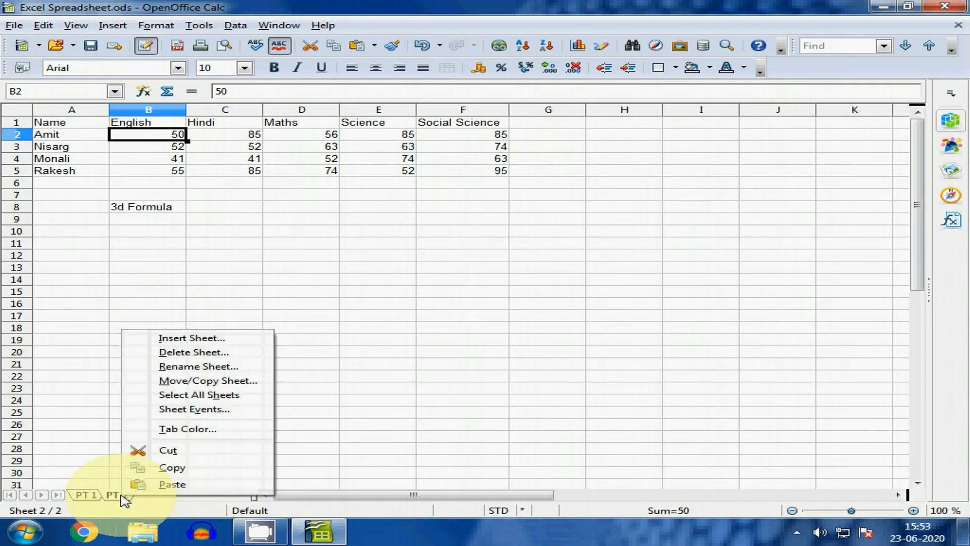
pyautogui.click(208, 339)
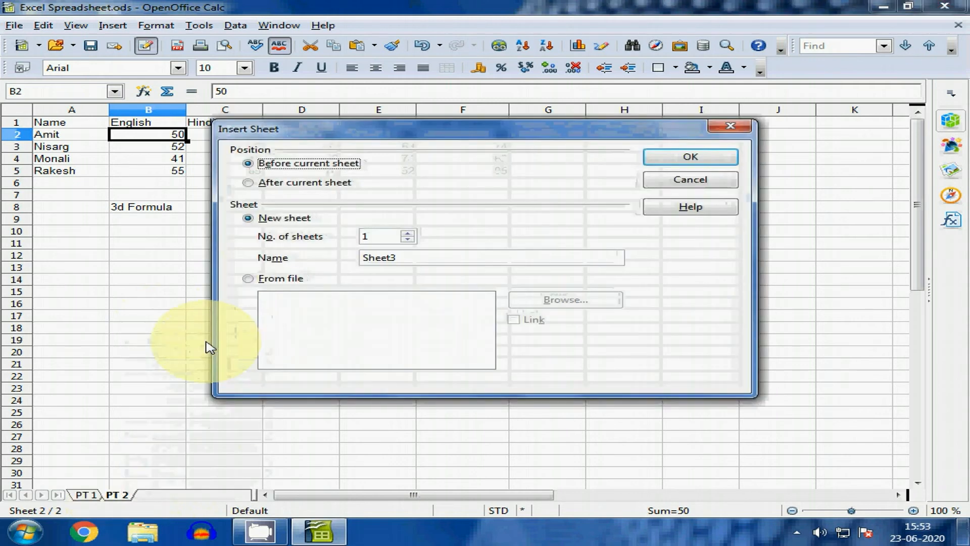
pyautogui.click(305, 183)
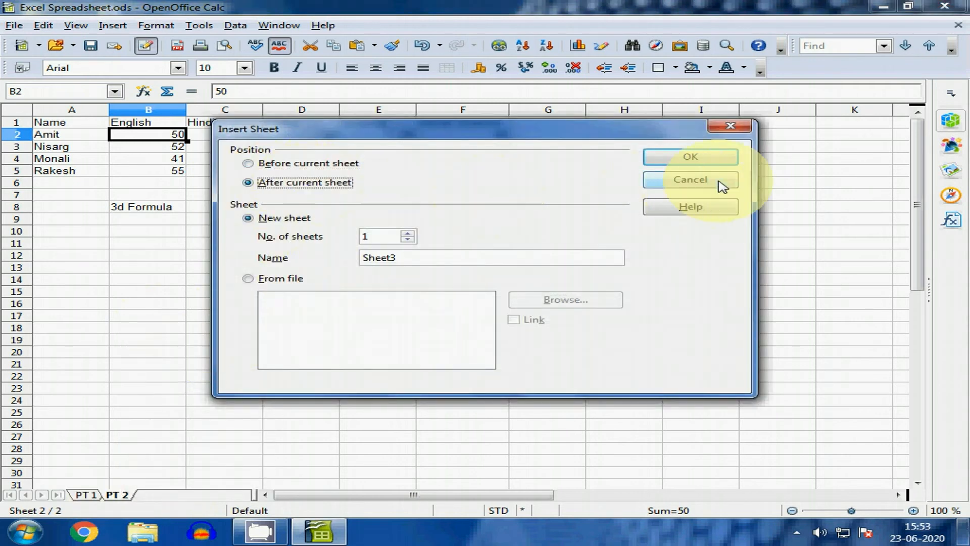
pyautogui.click(689, 158)
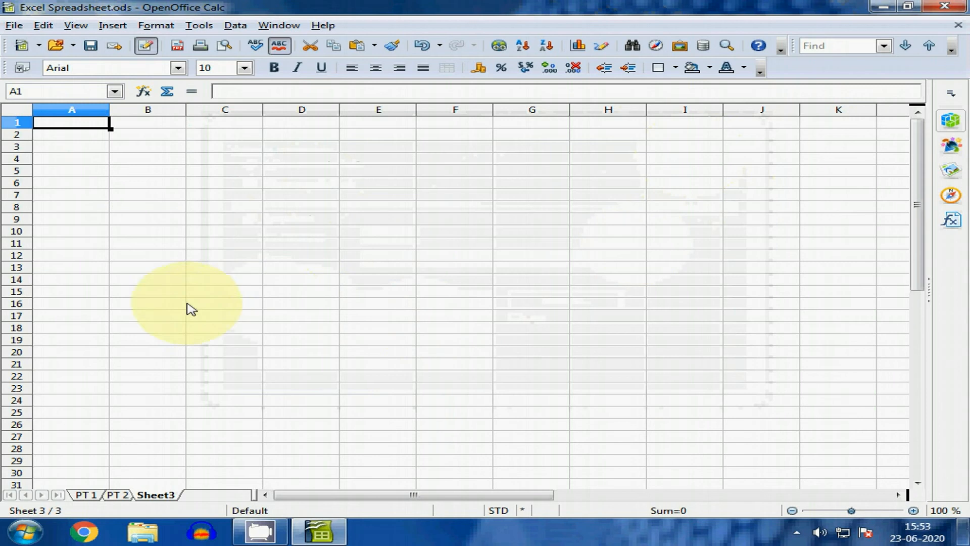
# Start a SUM formula in cell B2 of Sheet3 with cell B2 of the PT 1 sheet as its first argument
pyautogui.click(183, 292)
pyautogui.click(136, 136)
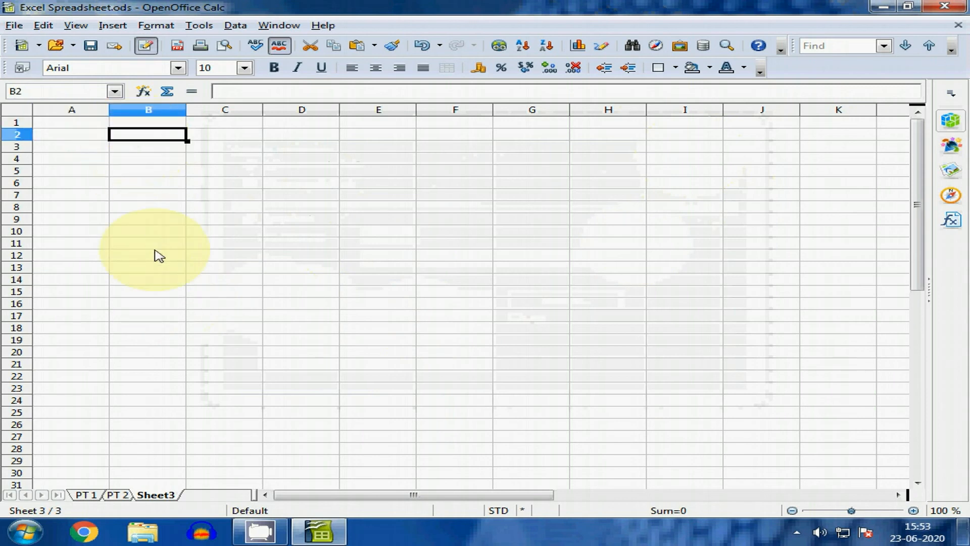
pyautogui.write('=')
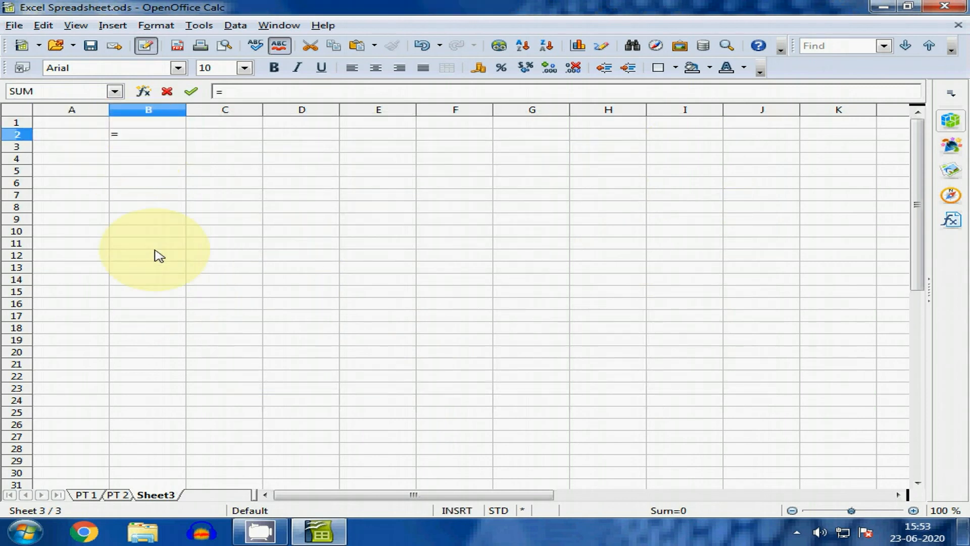
pyautogui.write('sum')
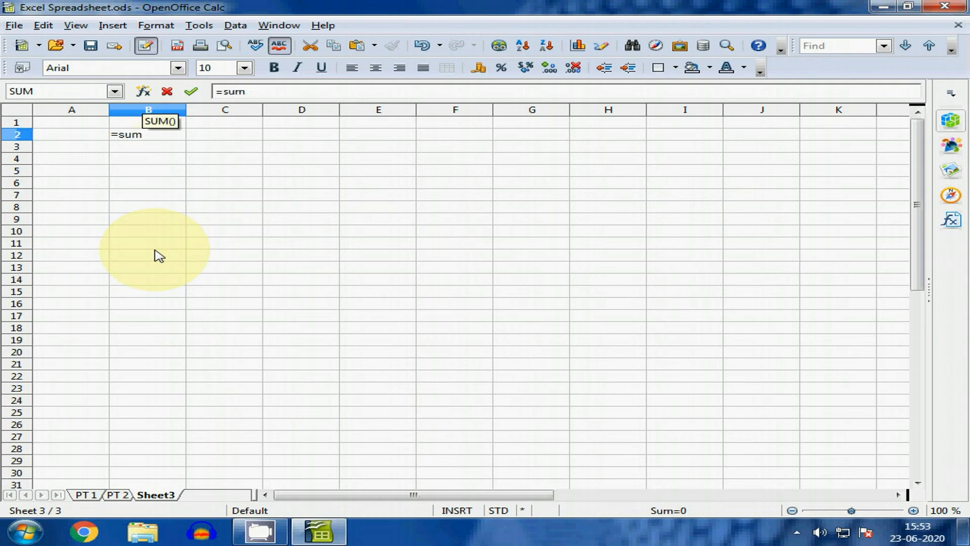
pyautogui.write('(')
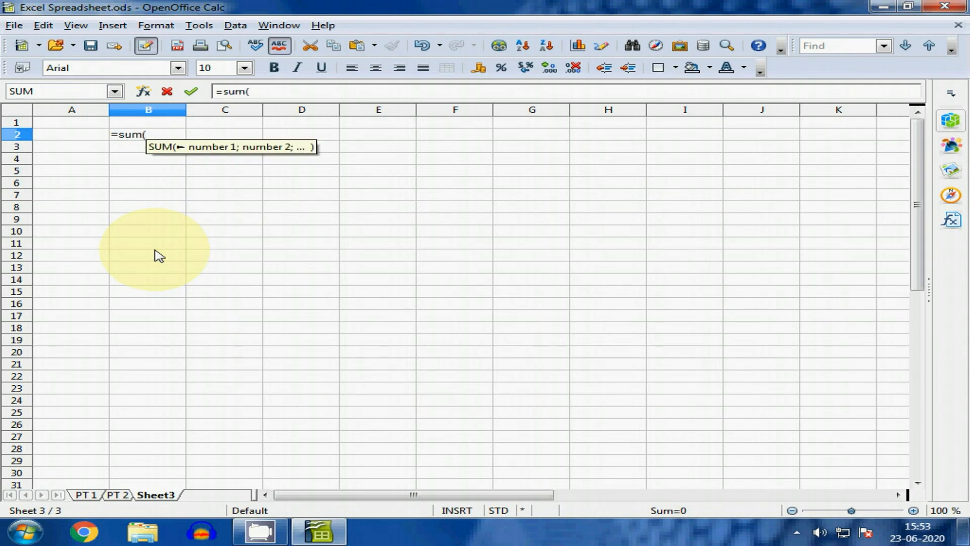
pyautogui.click(85, 495)
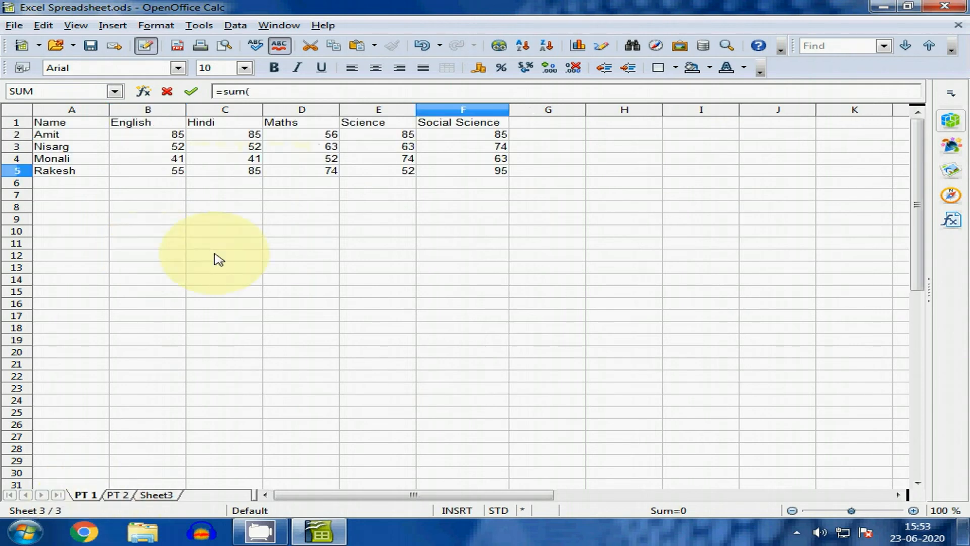
pyautogui.click(169, 134)
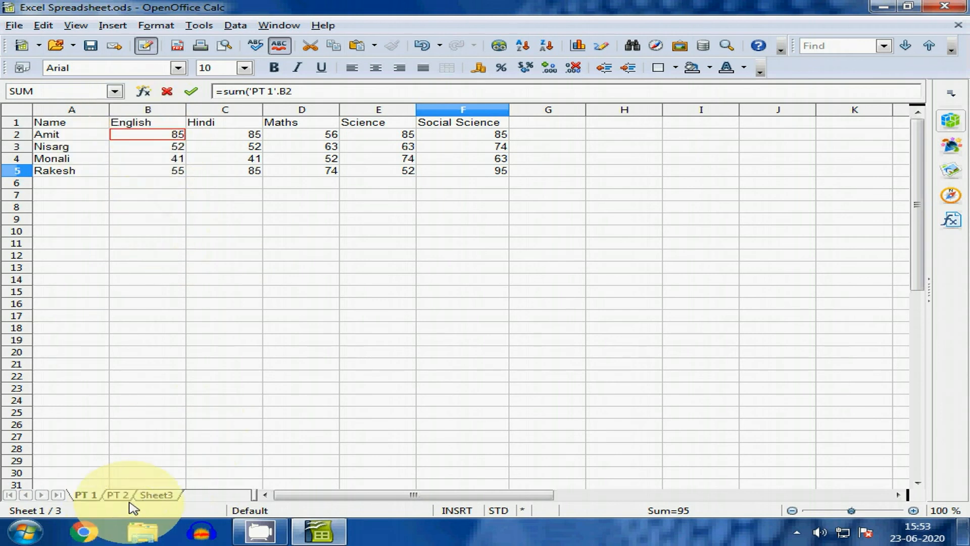
# Complete the SUM formula in cell B2 of Sheet3 with cell B2 of the PT 2 sheet as its second argument
pyautogui.write(';')
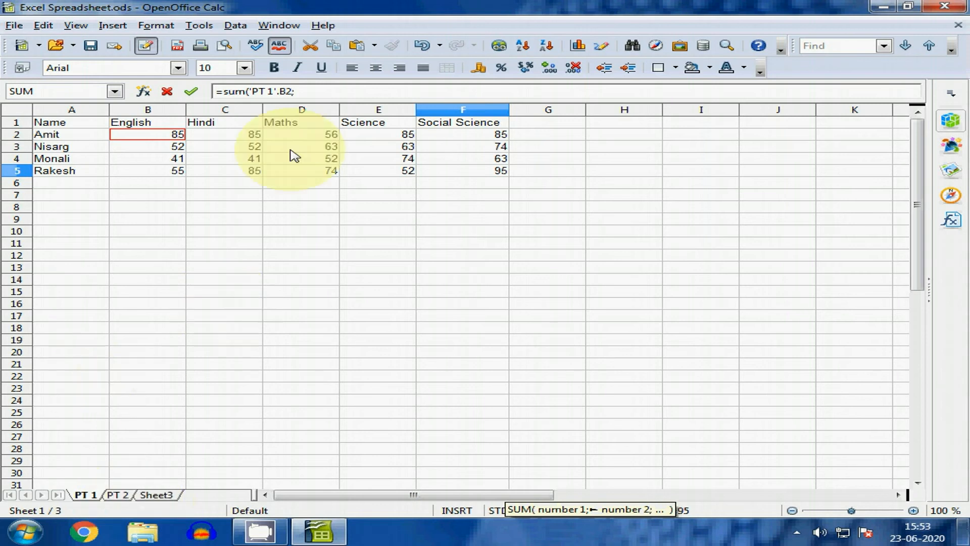
pyautogui.click(295, 92)
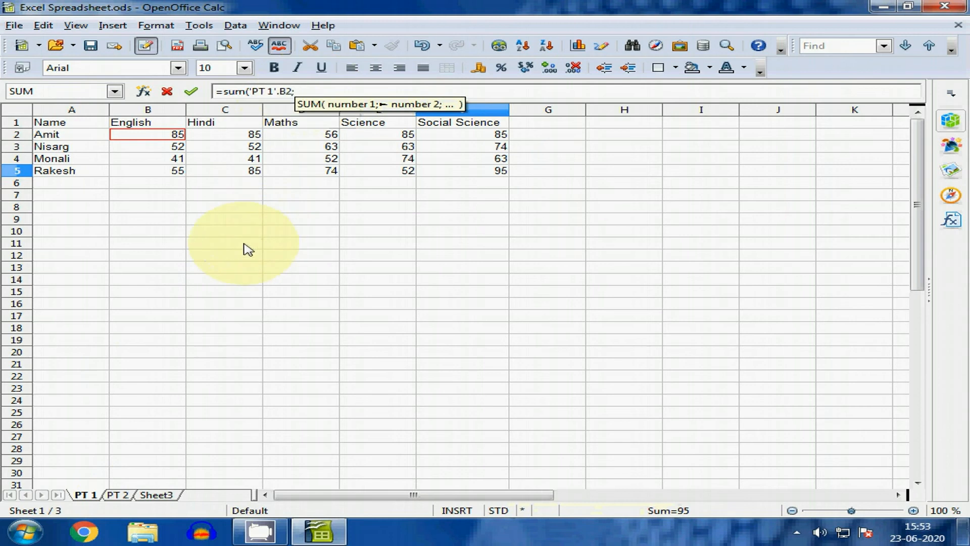
pyautogui.click(117, 494)
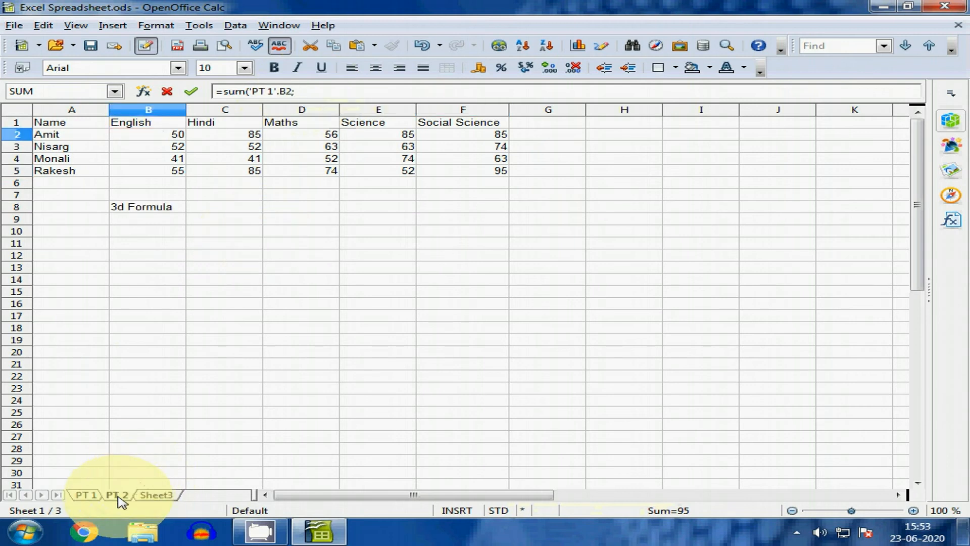
pyautogui.click(152, 135)
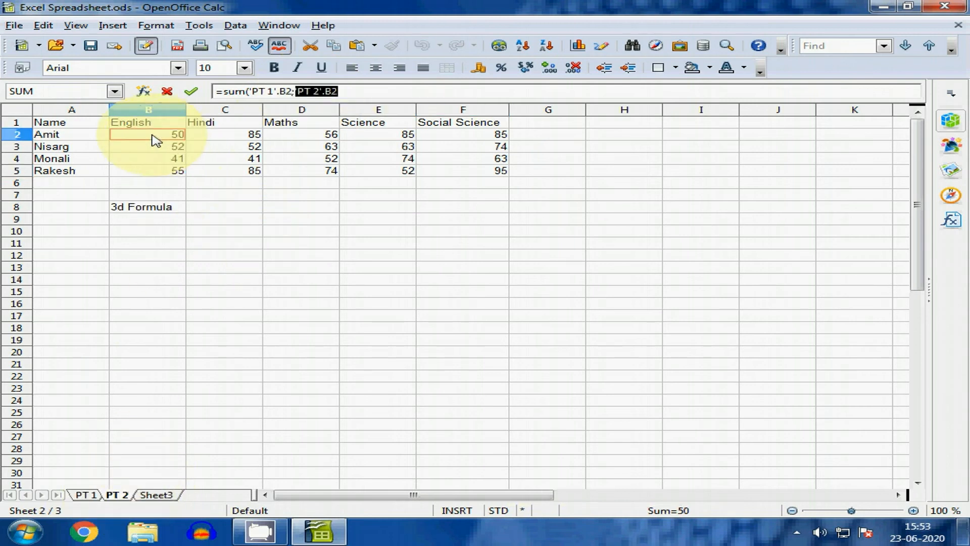
pyautogui.click(348, 93)
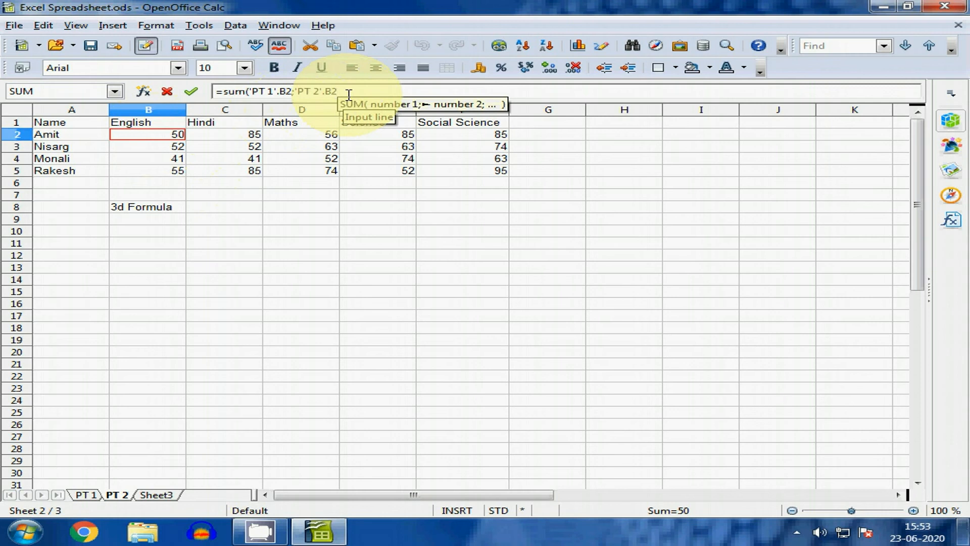
pyautogui.write(')')
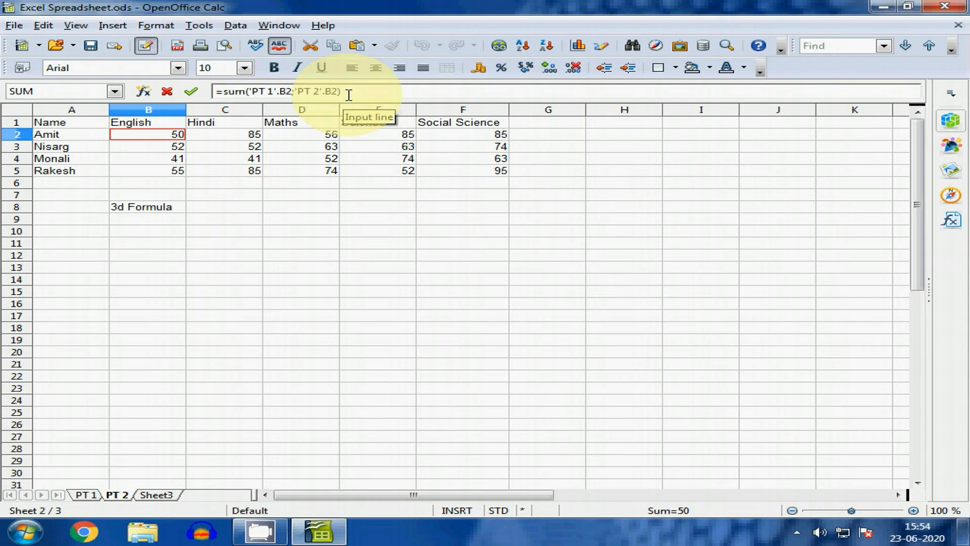
pyautogui.press('Return')
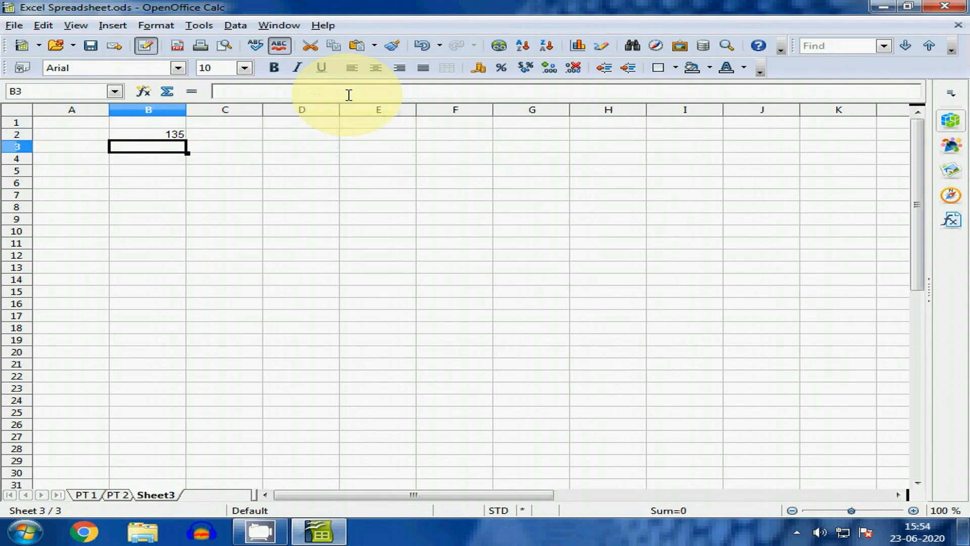
# Fill the SUM formula from B2 across to F2 on Sheet3 and check it against the PT 1 subject columns
pyautogui.click(168, 135)
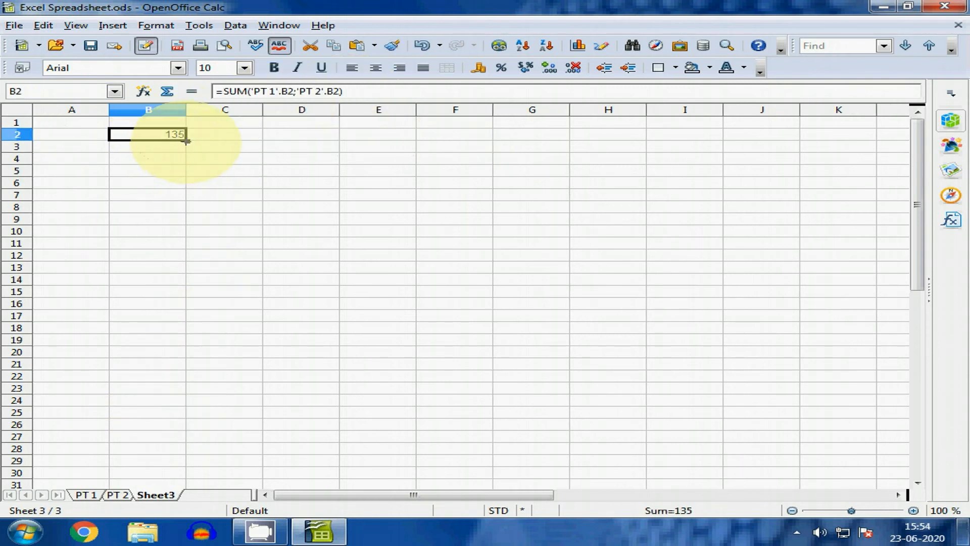
pyautogui.moveTo(187, 141); pyautogui.dragTo(477, 142)
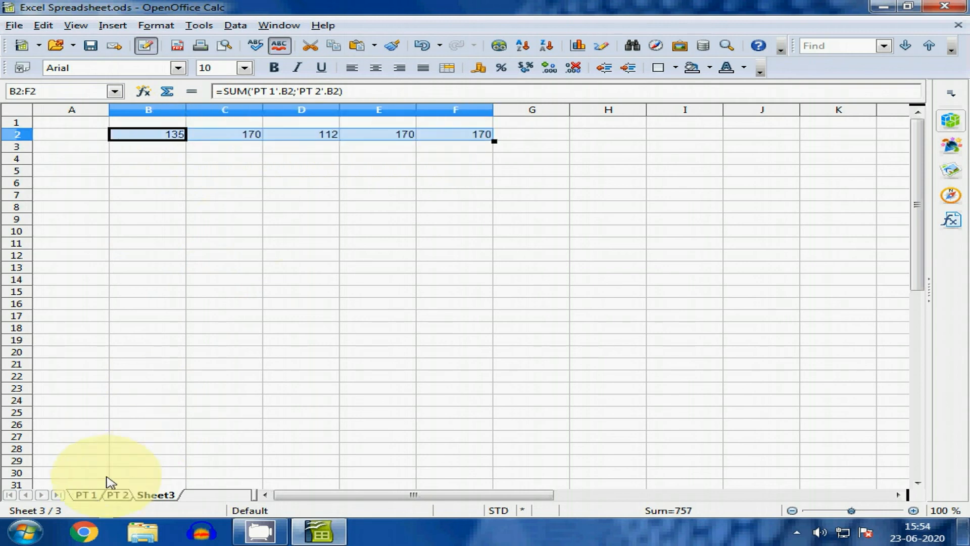
pyautogui.click(86, 494)
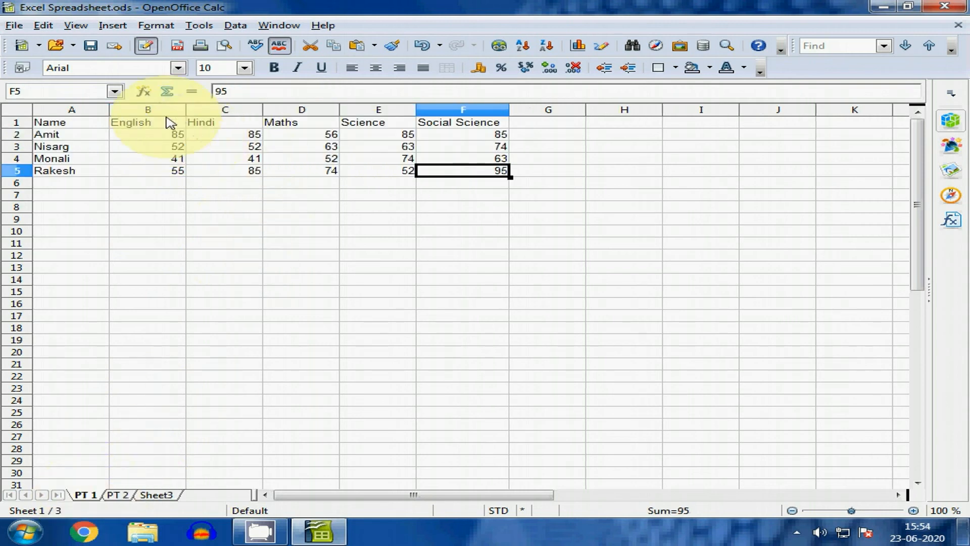
pyautogui.click(152, 109)
pyautogui.click(460, 109)
pyautogui.click(156, 495)
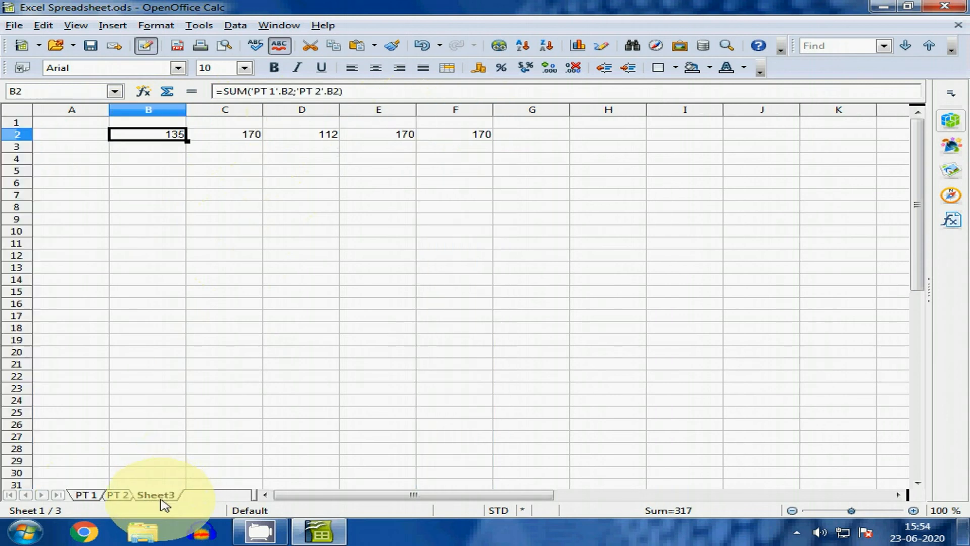
# Fill the SUM formulas in B2:F2 of Sheet3 down to row 5
pyautogui.click(462, 135)
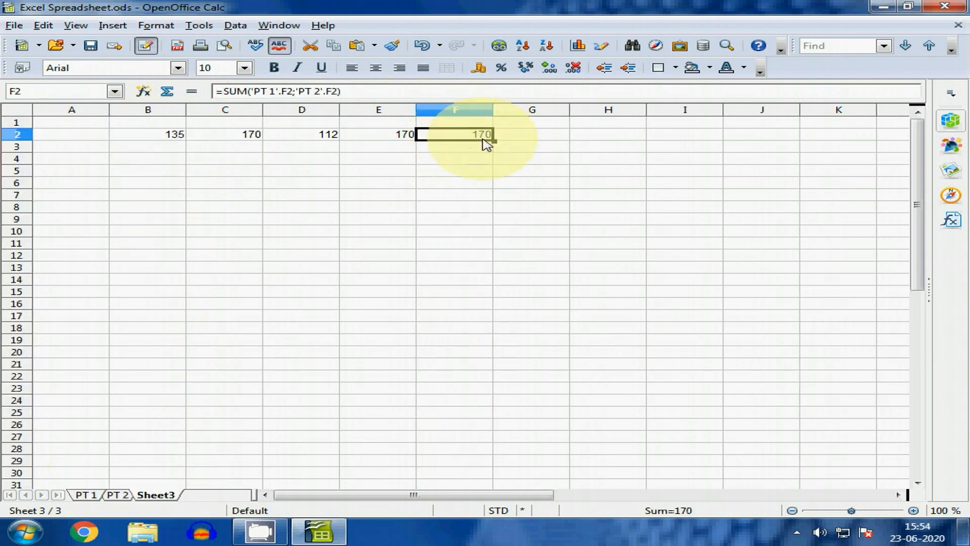
pyautogui.click(169, 139)
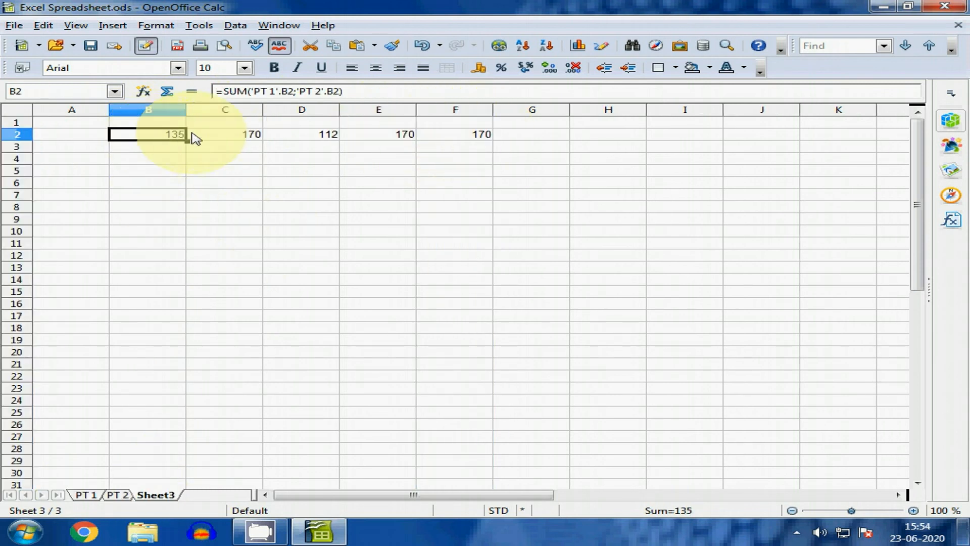
pyautogui.moveTo(192, 135); pyautogui.dragTo(492, 178)
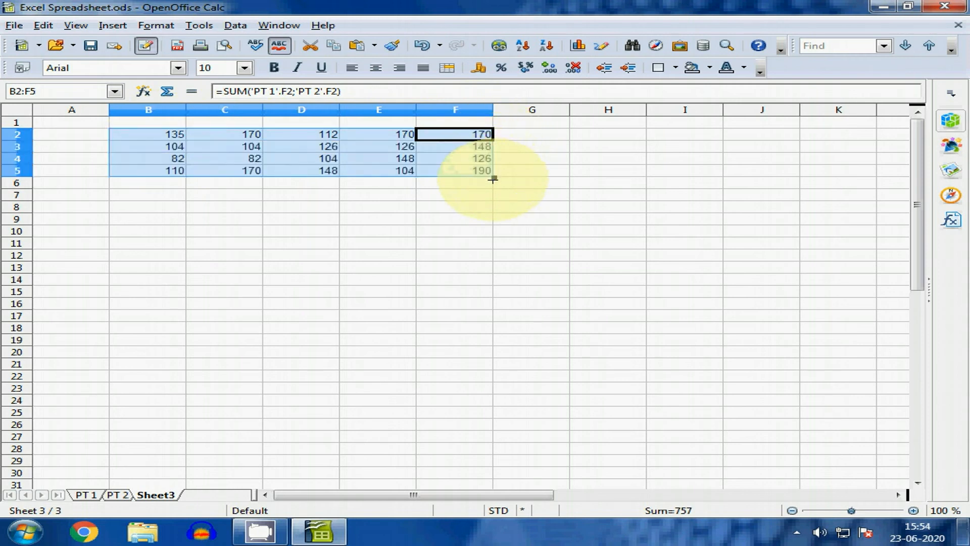
pyautogui.click(364, 221)
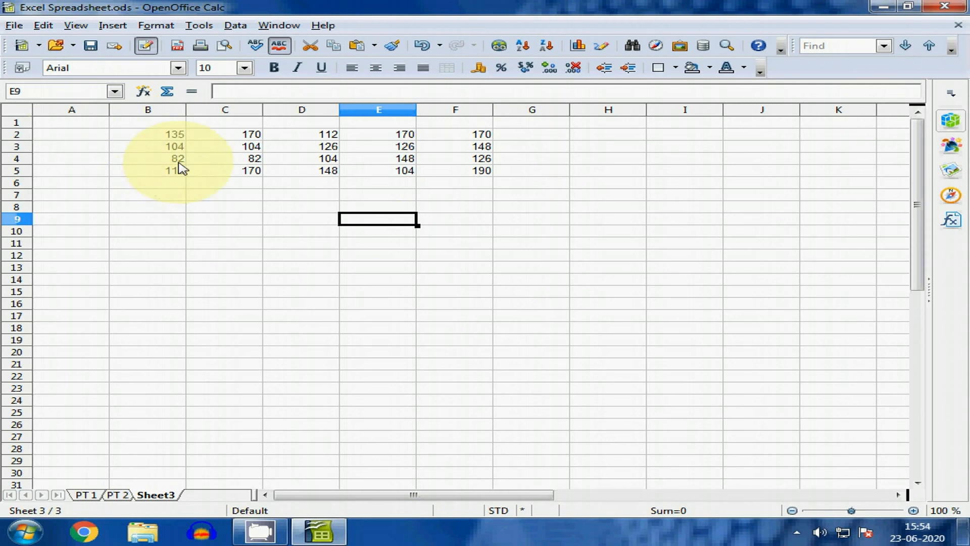
# Compare the marks range B2:F5 on the PT 1 sheet with the summed range B2:F5 on Sheet3
pyautogui.click(90, 495)
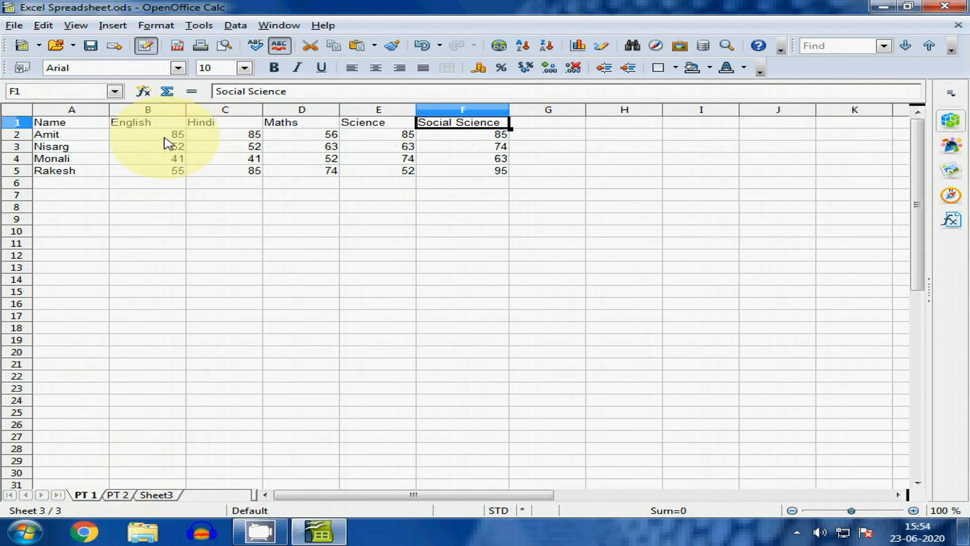
pyautogui.moveTo(169, 134); pyautogui.dragTo(477, 173)
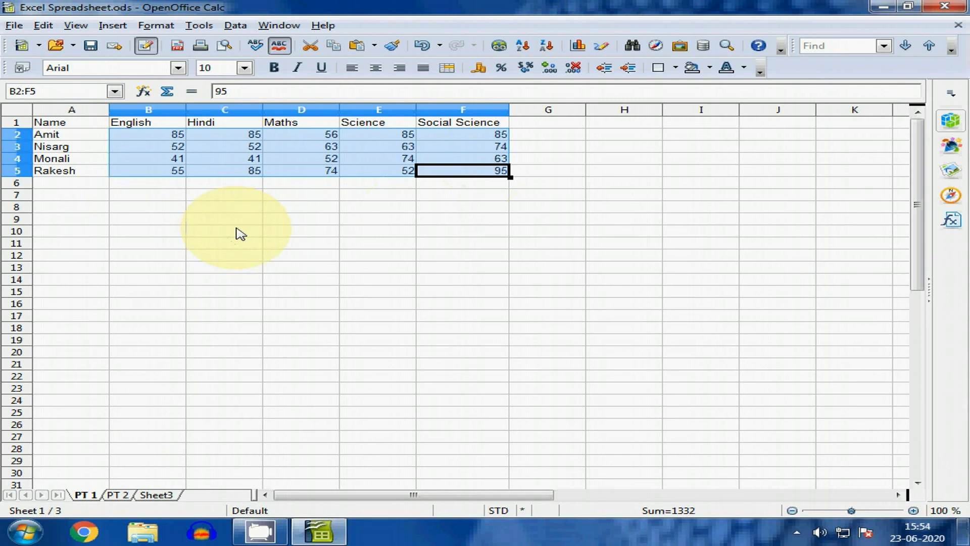
pyautogui.click(167, 497)
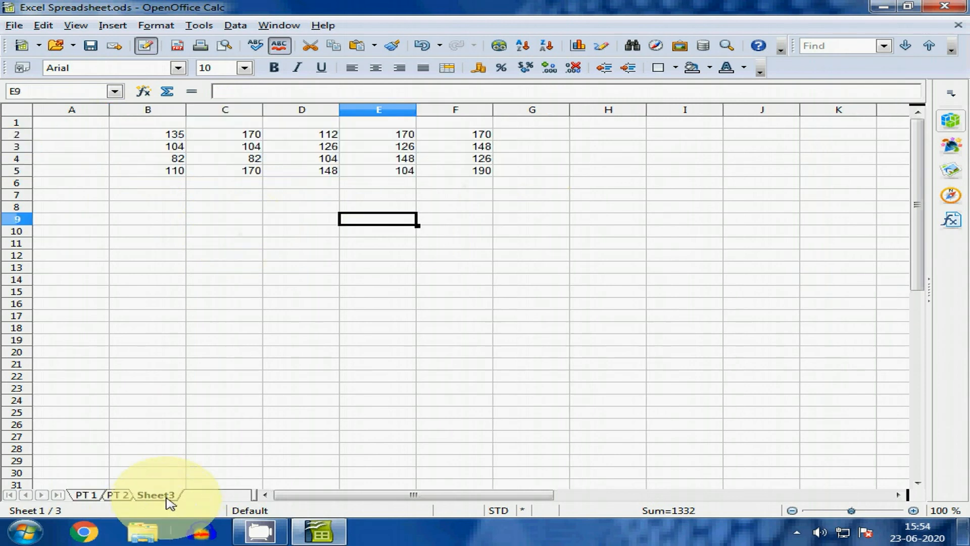
pyautogui.click(217, 292)
pyautogui.click(160, 135)
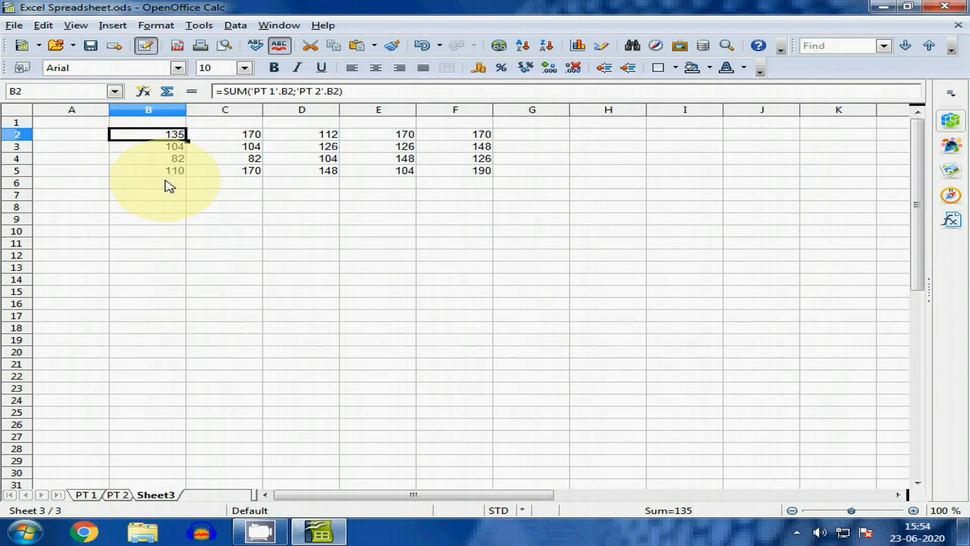
pyautogui.moveTo(157, 135); pyautogui.dragTo(449, 171)
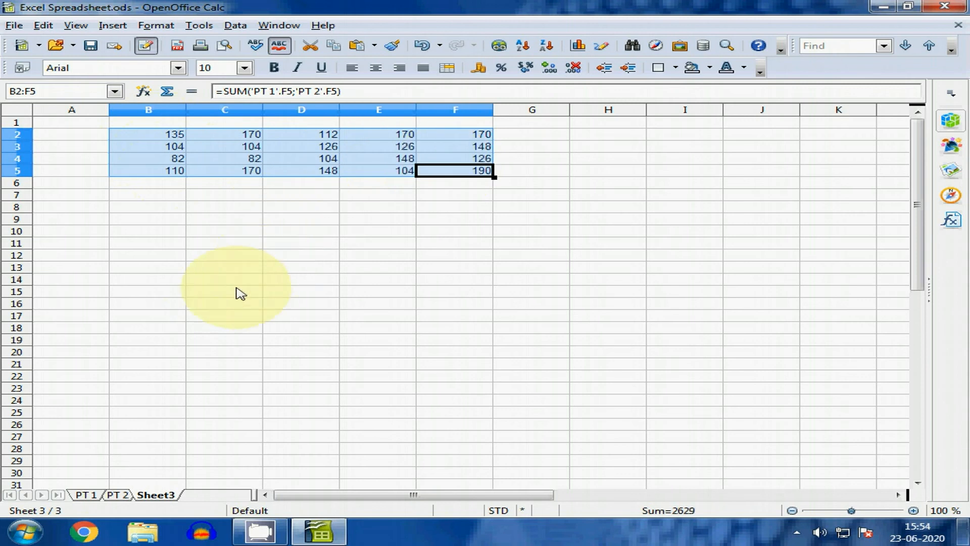
pyautogui.click(192, 244)
# Enter the text "Consolidation" in cell B9 of the PT 2 sheet, below "3d Formula"
pyautogui.click(89, 496)
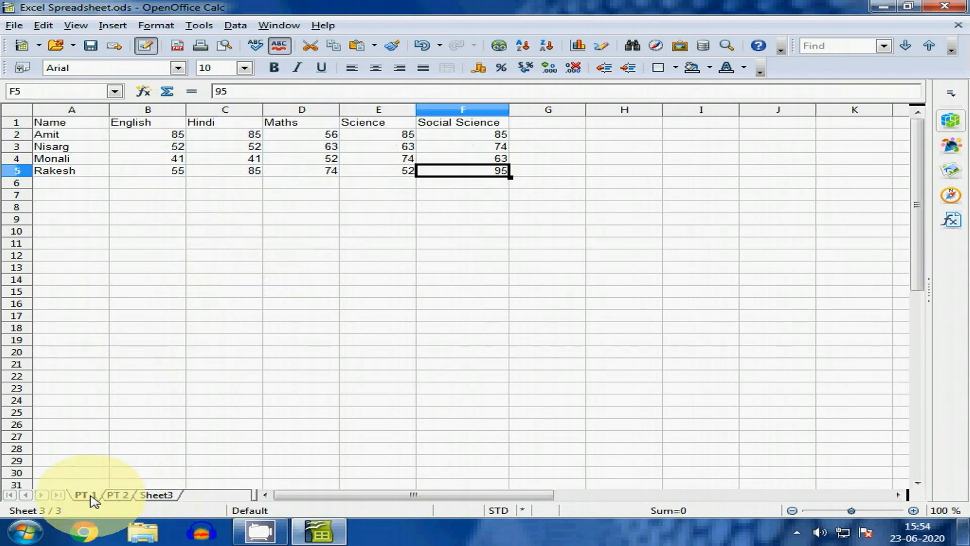
pyautogui.click(111, 496)
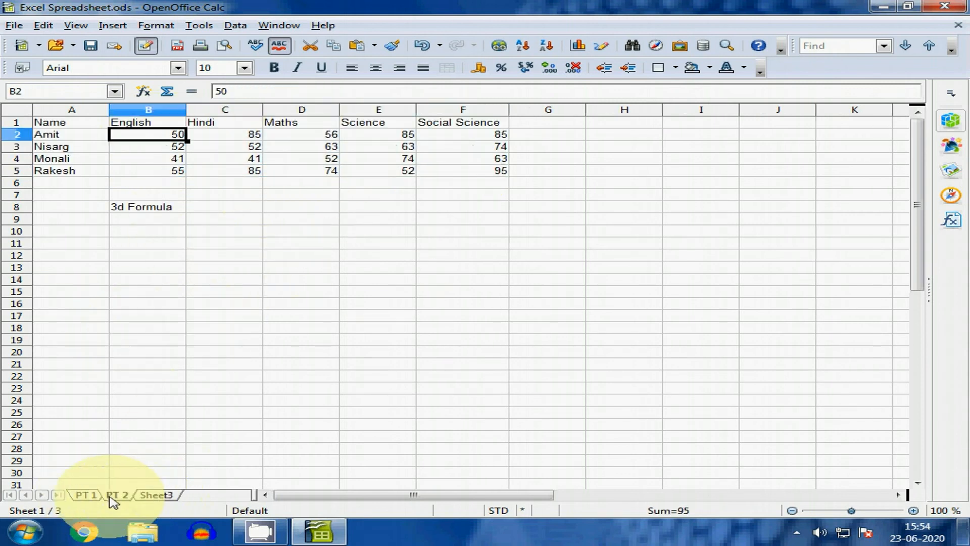
pyautogui.click(148, 211)
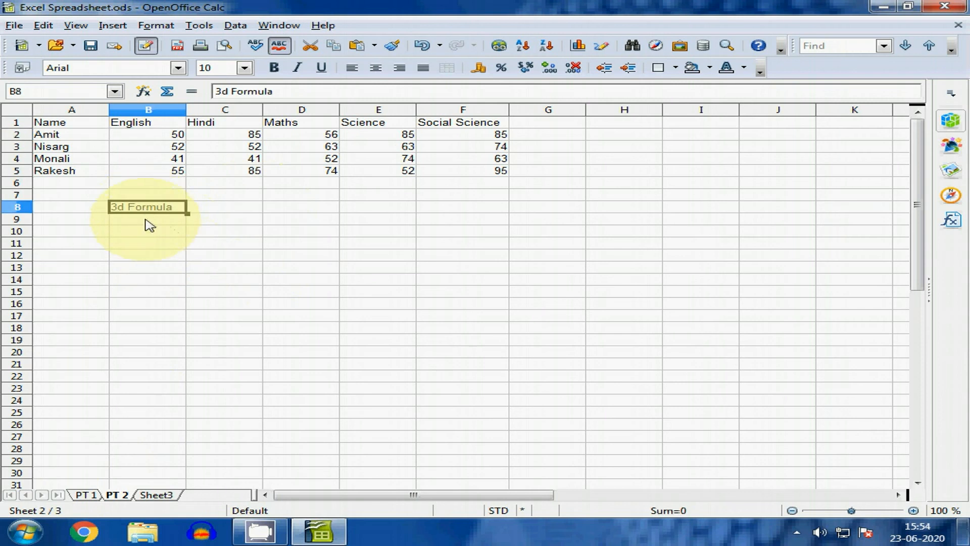
pyautogui.press('Return')
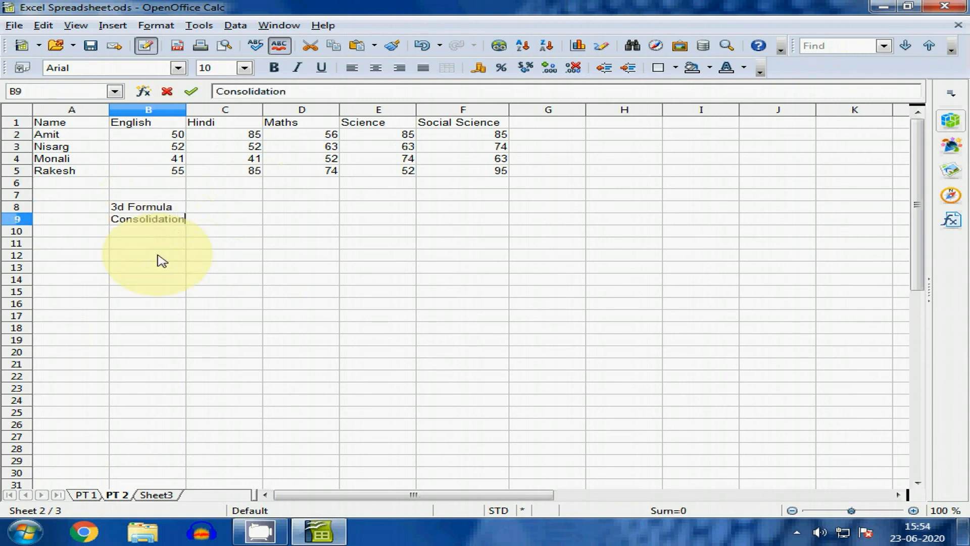
pyautogui.press('Return')
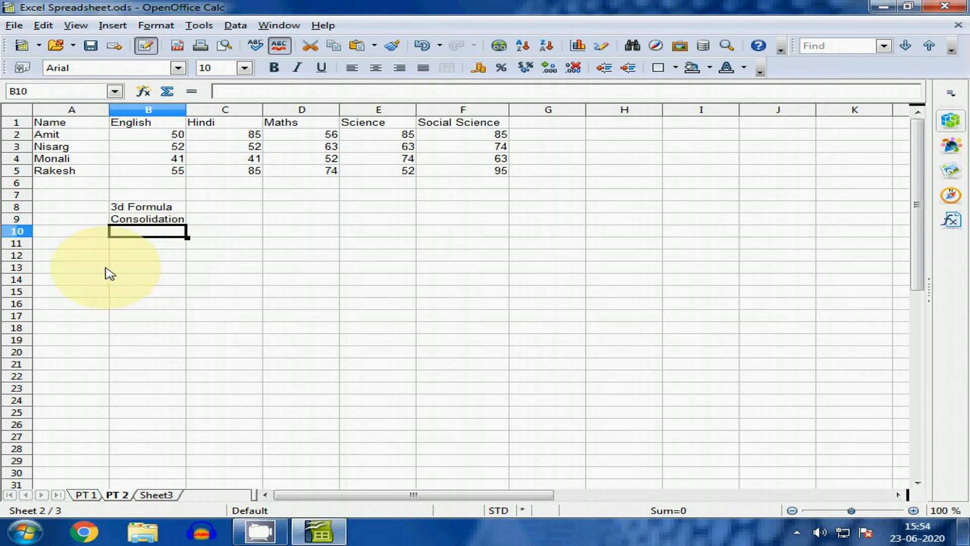
# Open the Consolidate dialog with cell A10 of Sheet3 as the destination for the results
pyautogui.click(167, 495)
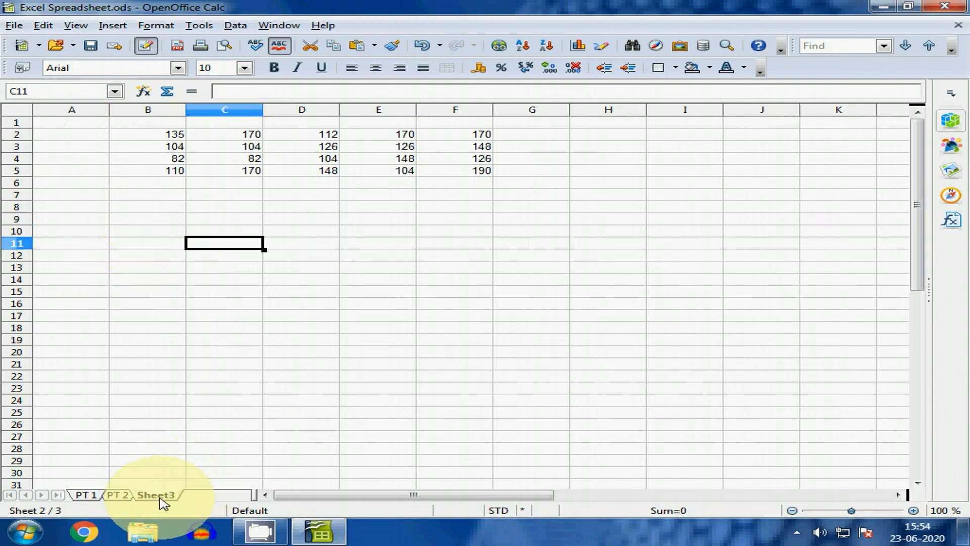
pyautogui.click(179, 195)
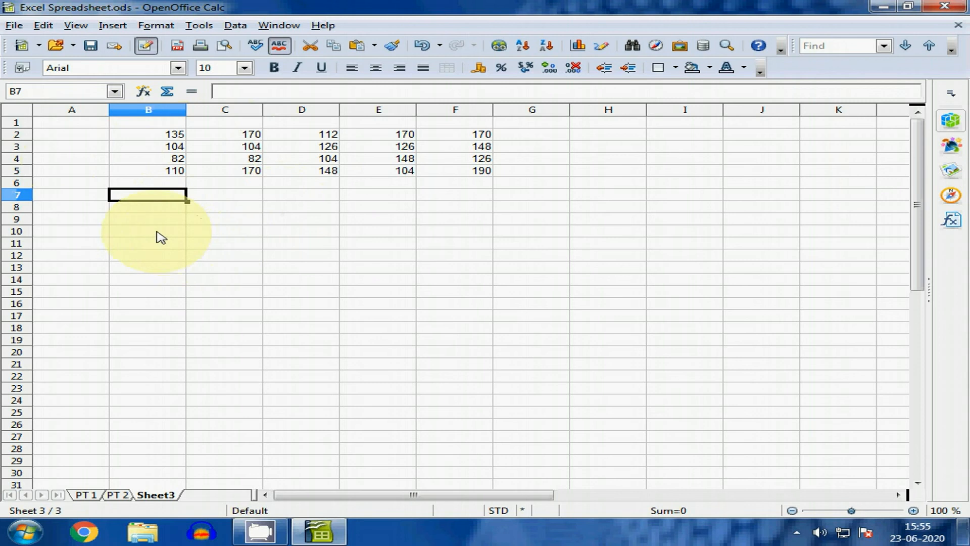
pyautogui.click(78, 234)
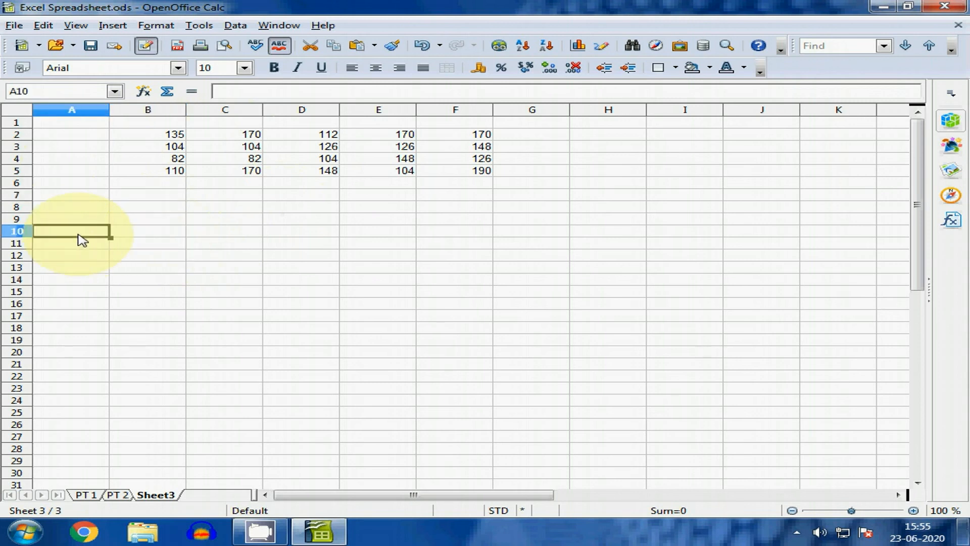
pyautogui.click(236, 25)
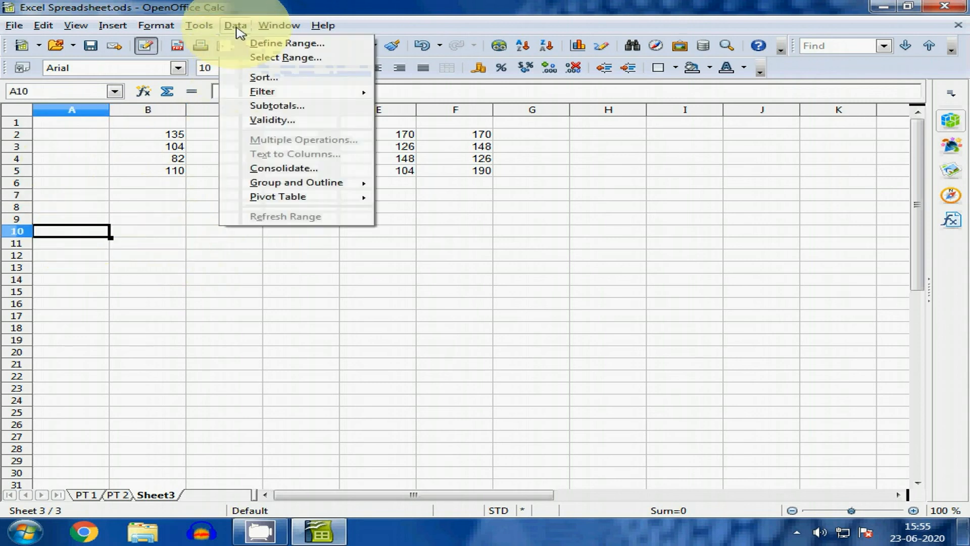
pyautogui.click(284, 168)
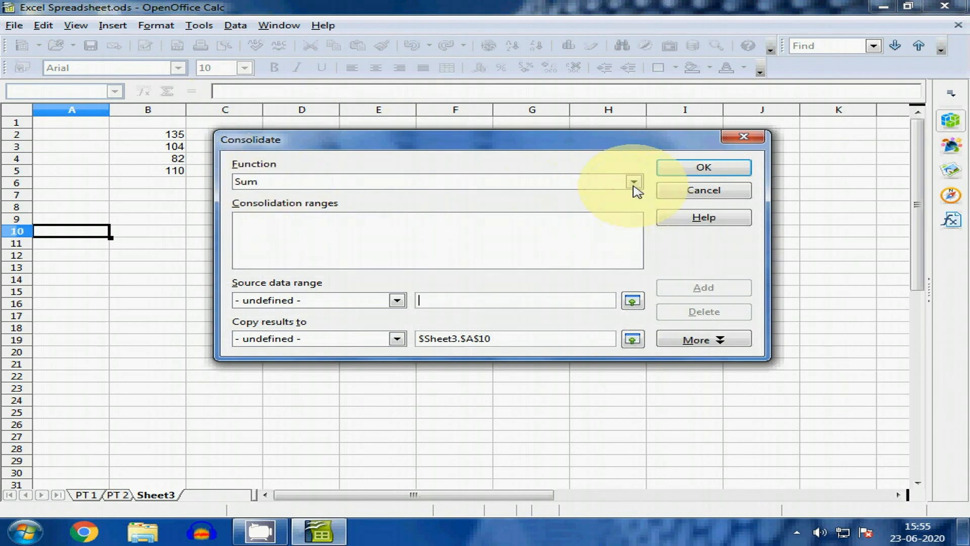
# Look through the available consolidation functions and choose Sum
pyautogui.click(633, 182)
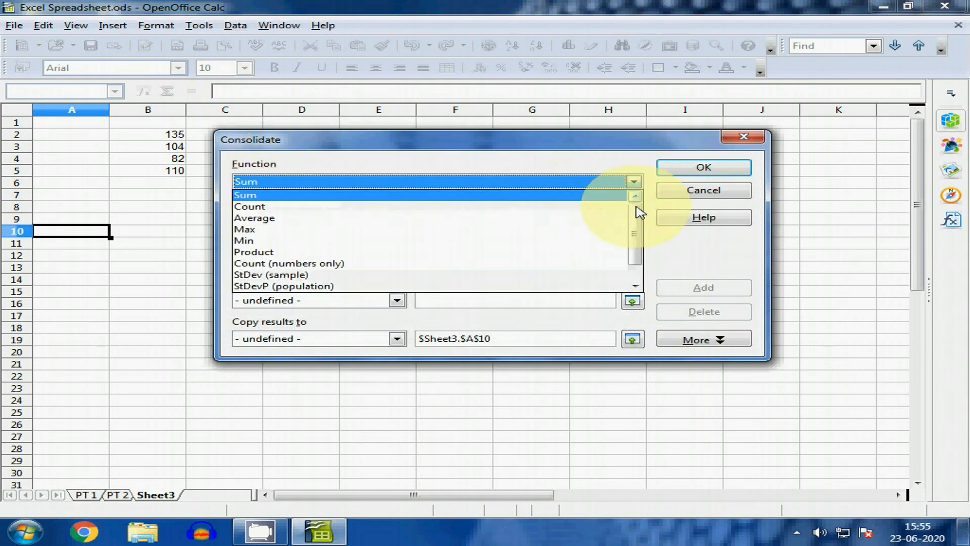
pyautogui.moveTo(638, 216); pyautogui.dragTo(635, 264)
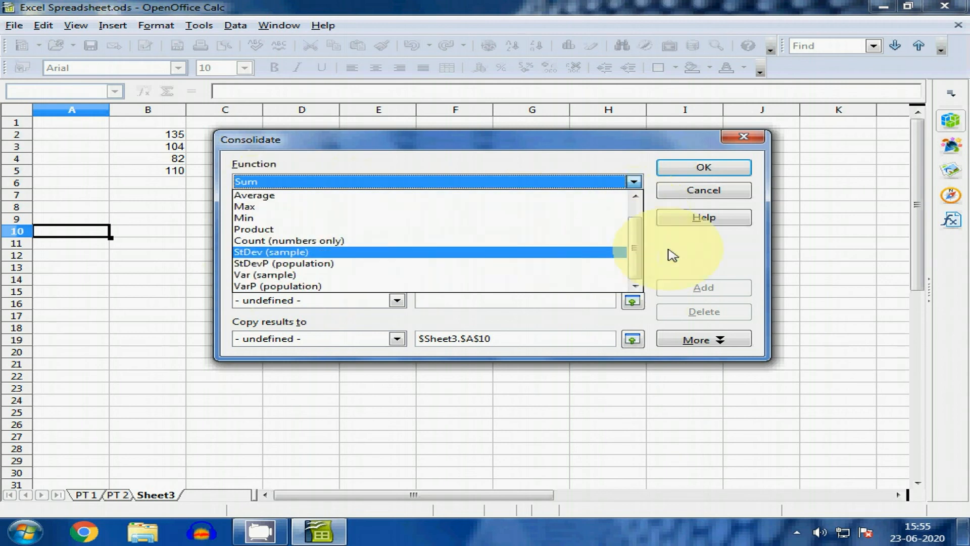
pyautogui.moveTo(638, 269); pyautogui.dragTo(631, 197)
pyautogui.click(263, 198)
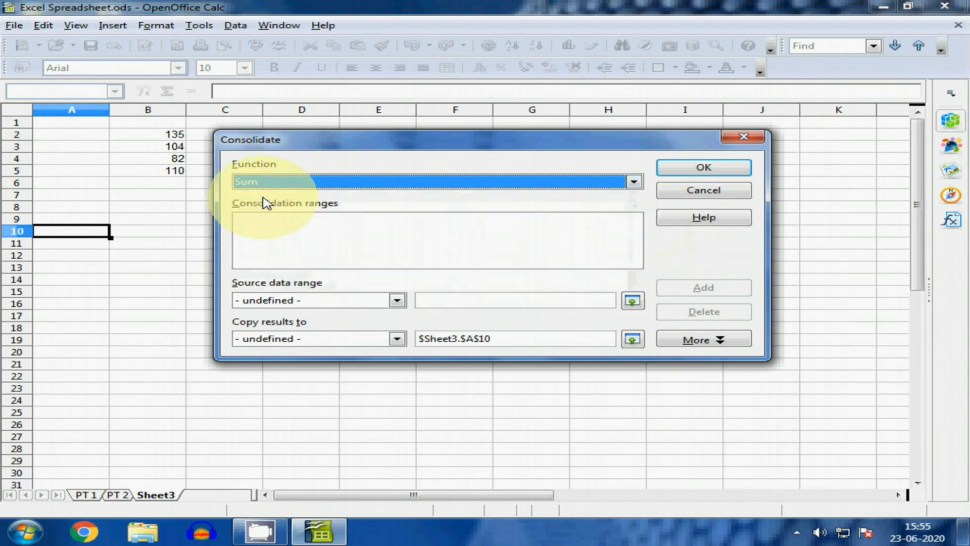
# Choose range A1:F5 on the PT 1 sheet as the source data range for the consolidation
pyautogui.click(632, 301)
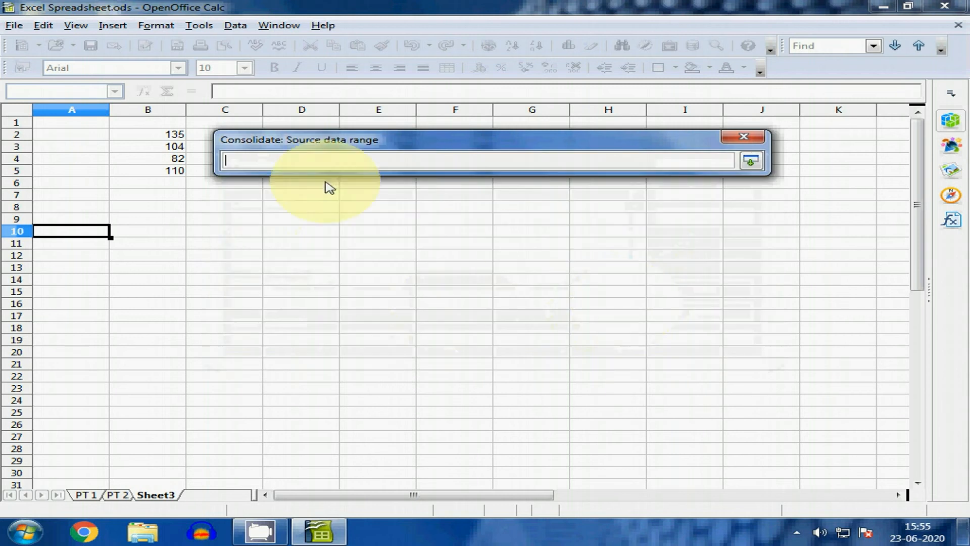
pyautogui.click(95, 495)
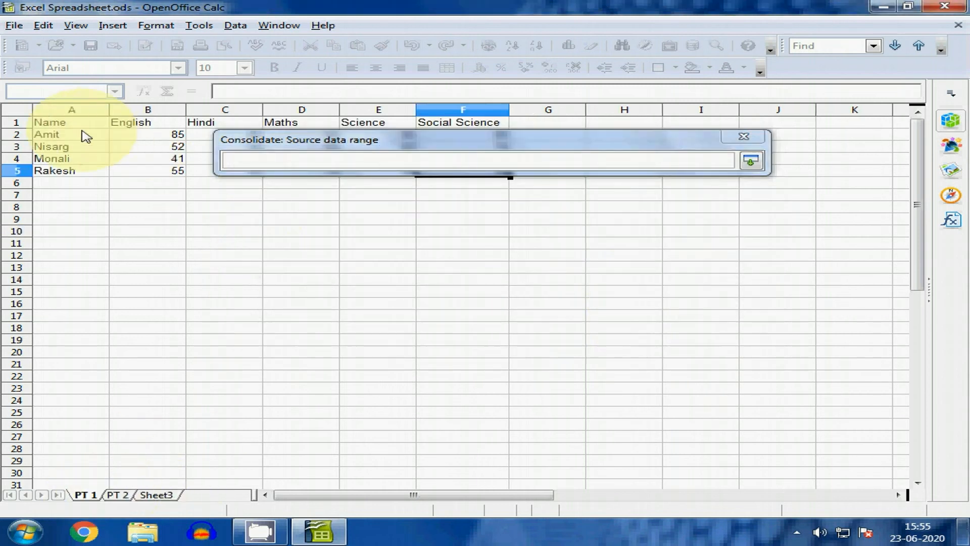
pyautogui.moveTo(84, 128)
pyautogui.mouseDown()
pyautogui.moveTo(151, 162)
pyautogui.moveTo(281, 114)
pyautogui.moveTo(460, 172)
pyautogui.moveTo(514, 252)
pyautogui.mouseUp()
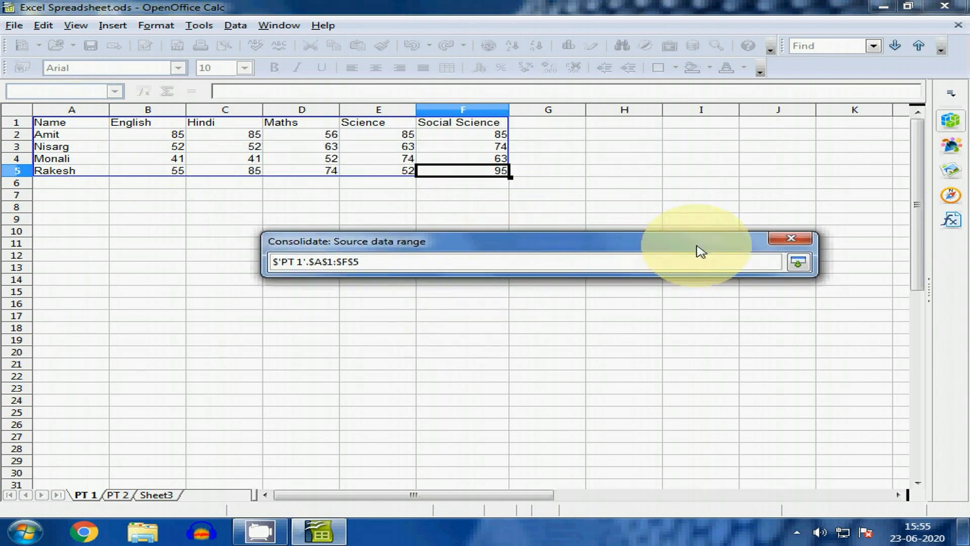
pyautogui.click(798, 262)
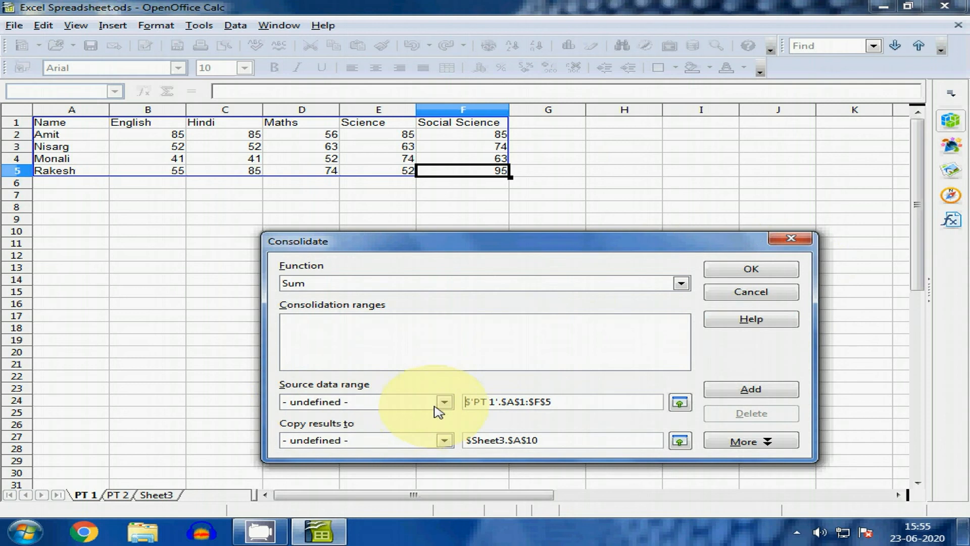
pyautogui.moveTo(552, 244); pyautogui.dragTo(552, 211)
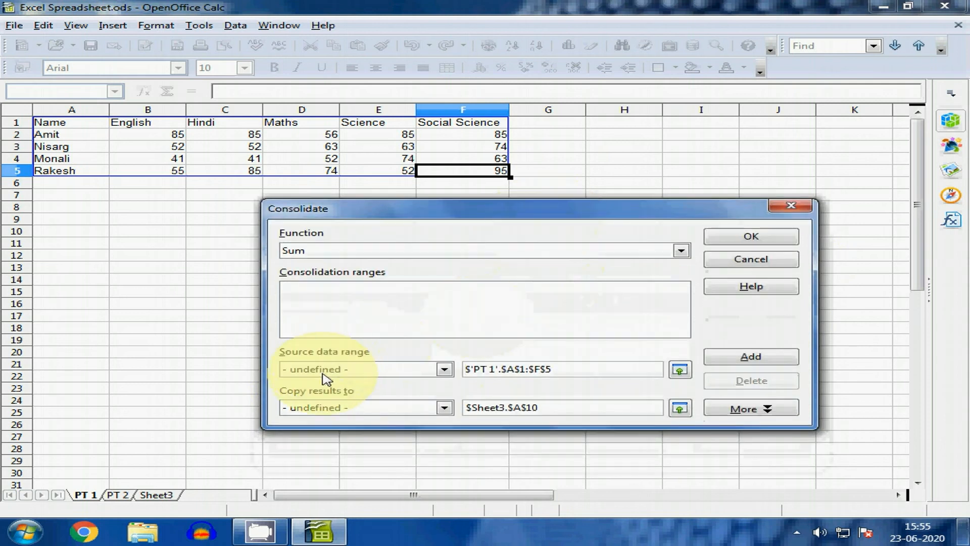
# Add range A1:F5 of the PT 2 sheet to the consolidation ranges
pyautogui.click(680, 371)
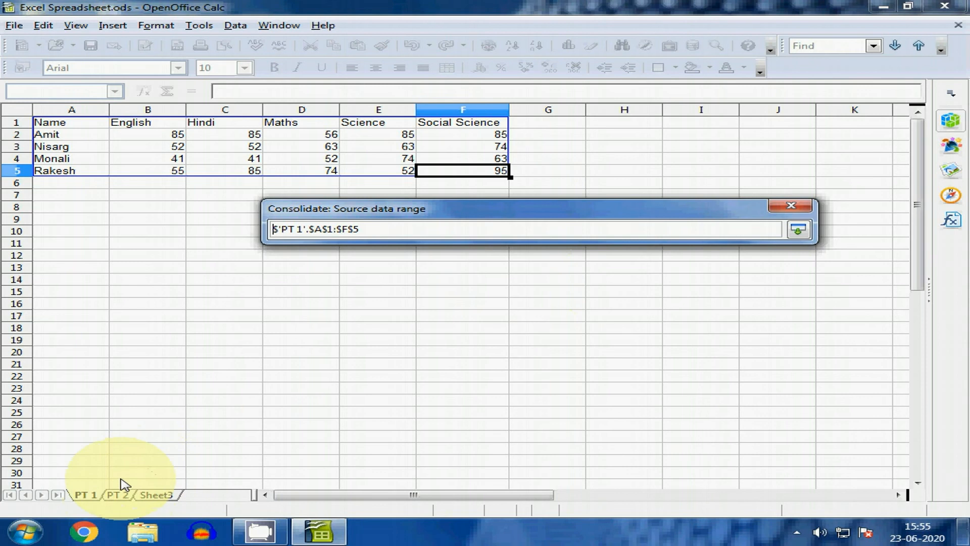
pyautogui.click(118, 495)
pyautogui.moveTo(75, 124); pyautogui.dragTo(494, 174)
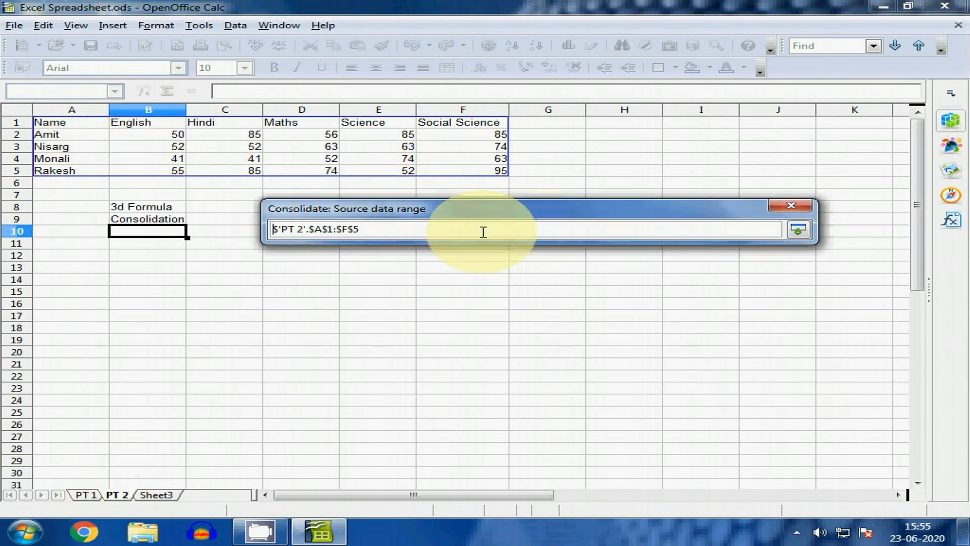
pyautogui.click(798, 230)
pyautogui.click(772, 367)
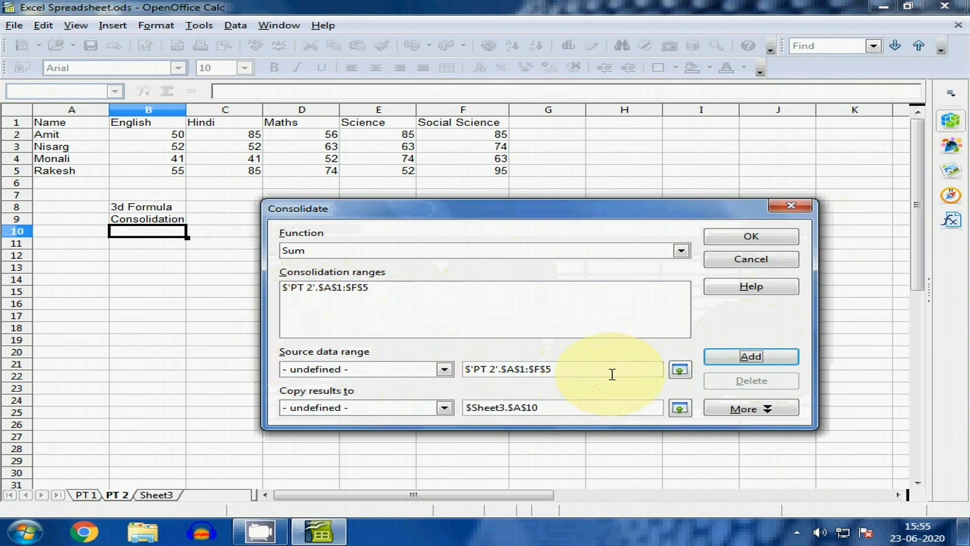
# Add range A1:F5 of the PT 1 sheet to the consolidation ranges
pyautogui.click(679, 371)
pyautogui.click(85, 495)
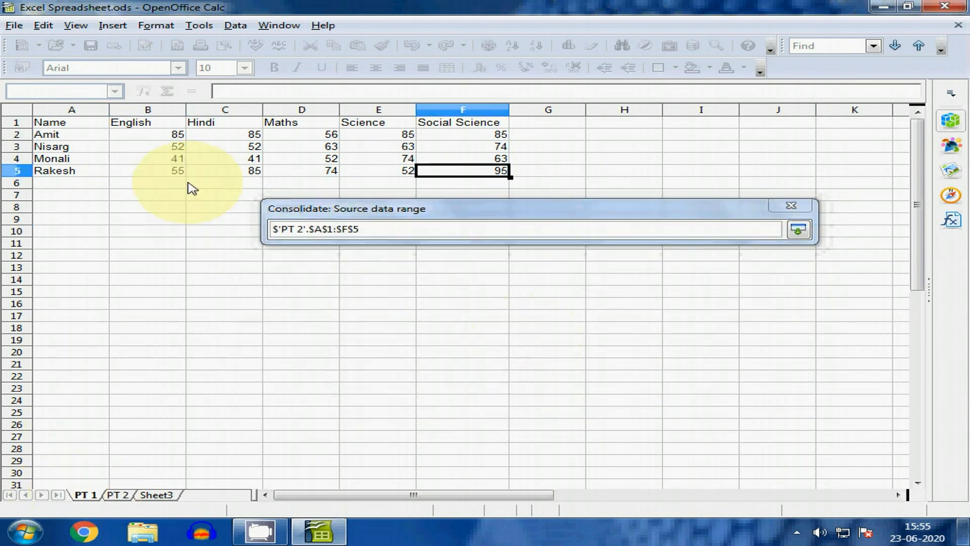
pyautogui.moveTo(76, 123); pyautogui.dragTo(486, 172)
pyautogui.click(798, 232)
pyautogui.click(751, 356)
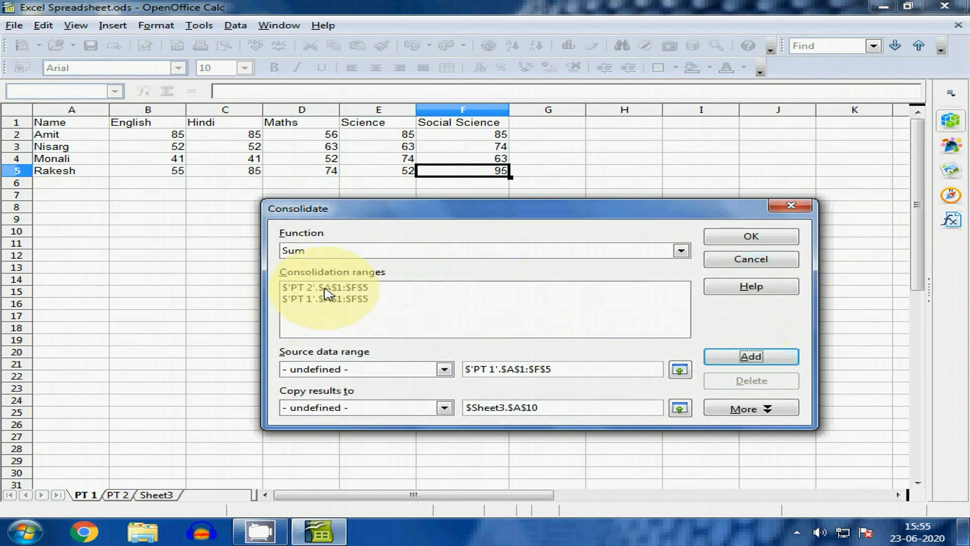
# Review the PT 2 and PT 1 entries in the list of consolidation ranges
pyautogui.click(325, 289)
pyautogui.click(332, 300)
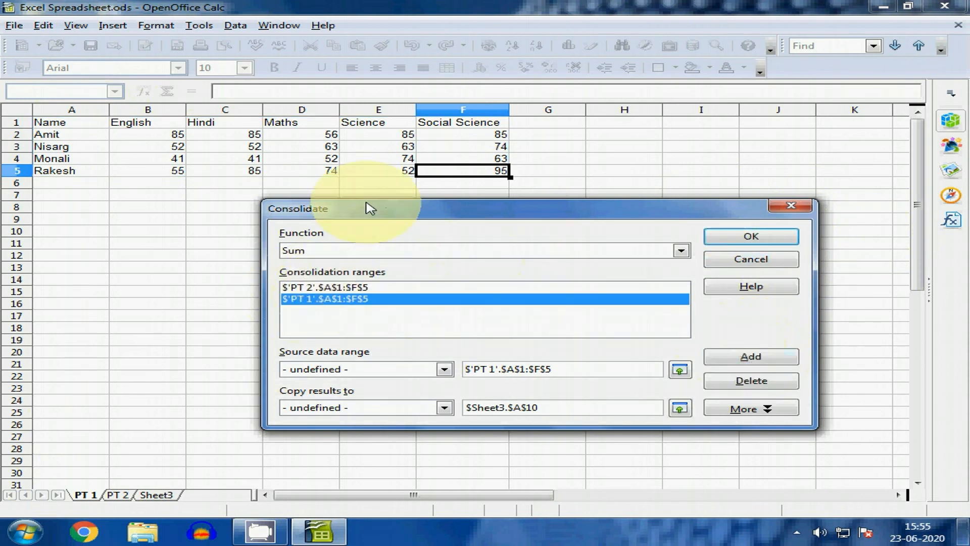
pyautogui.moveTo(371, 213); pyautogui.dragTo(353, 195)
pyautogui.click(324, 268)
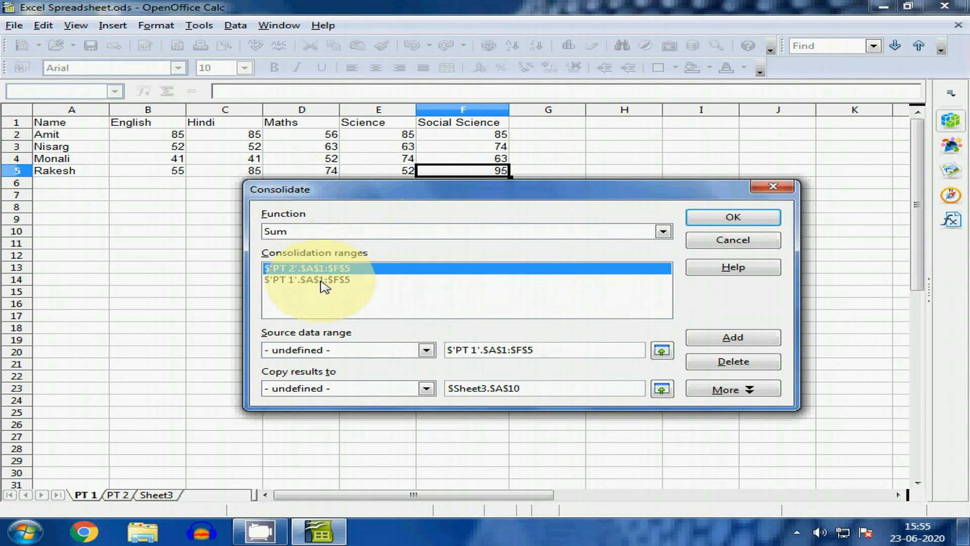
pyautogui.click(323, 279)
pyautogui.click(324, 268)
pyautogui.click(324, 279)
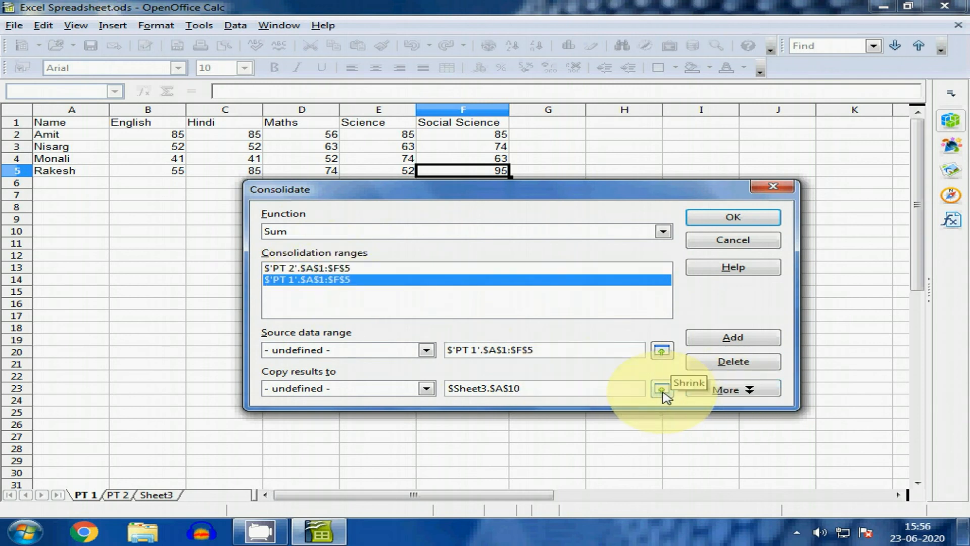
# Set the destination of the consolidation results to cell A15 of Sheet3
pyautogui.moveTo(585, 387); pyautogui.dragTo(422, 387)
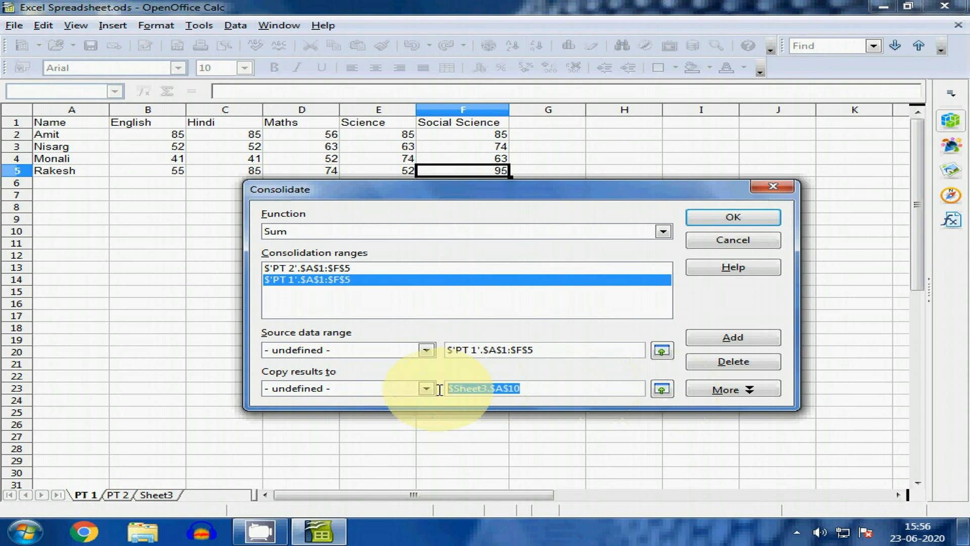
pyautogui.click(153, 496)
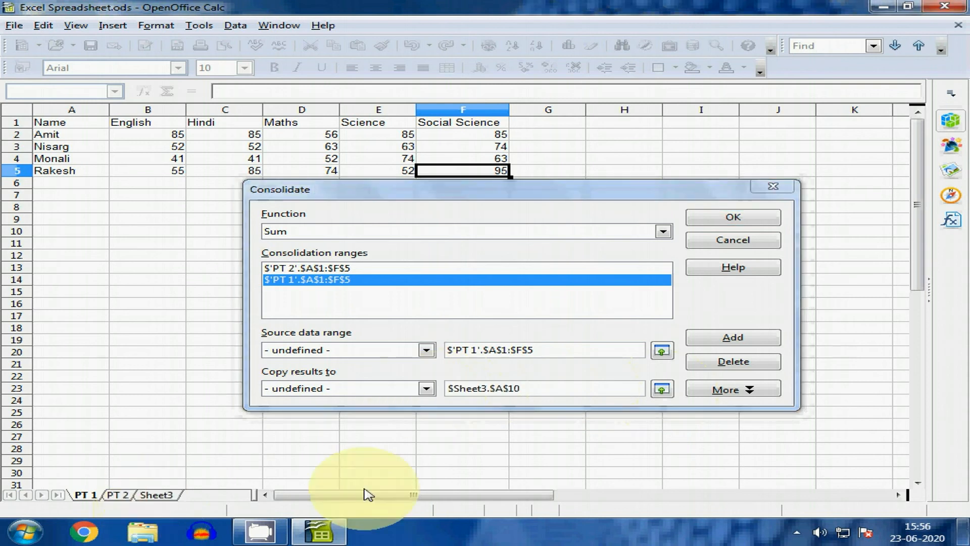
pyautogui.click(661, 388)
pyautogui.click(174, 495)
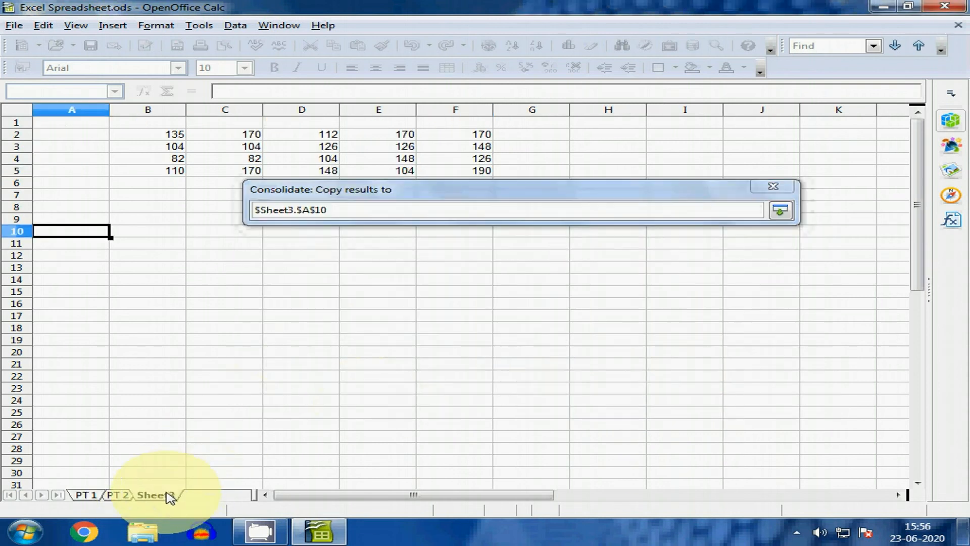
pyautogui.click(77, 233)
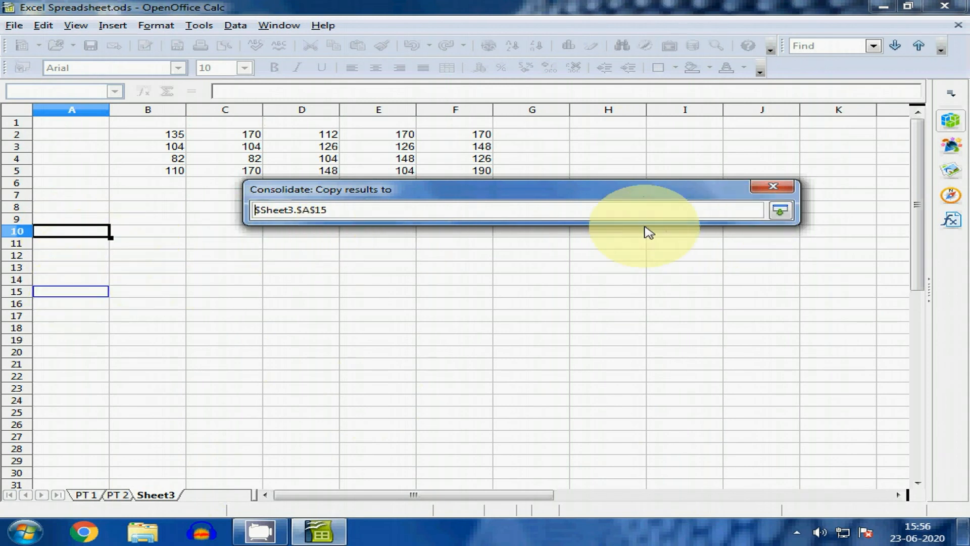
pyautogui.click(781, 212)
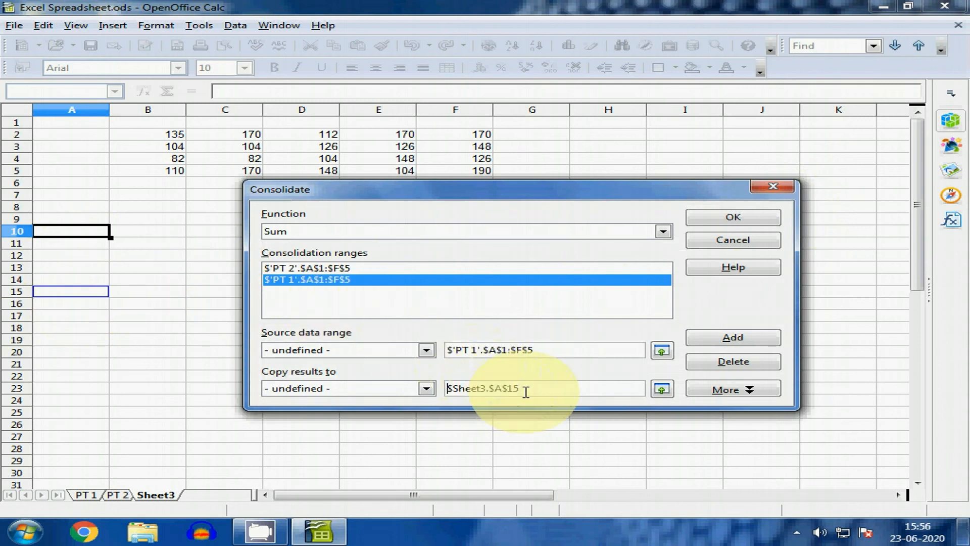
pyautogui.moveTo(523, 388); pyautogui.dragTo(435, 388)
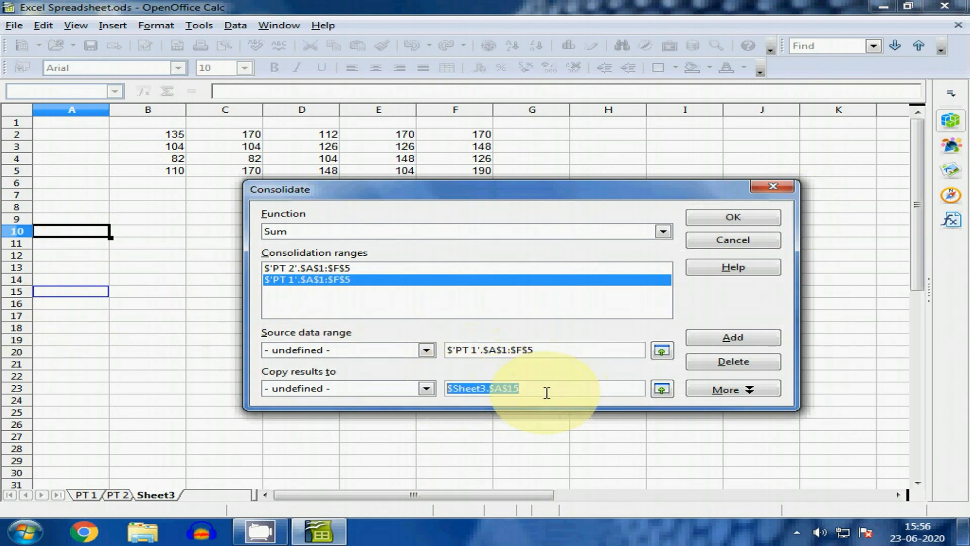
pyautogui.moveTo(539, 389); pyautogui.dragTo(425, 389)
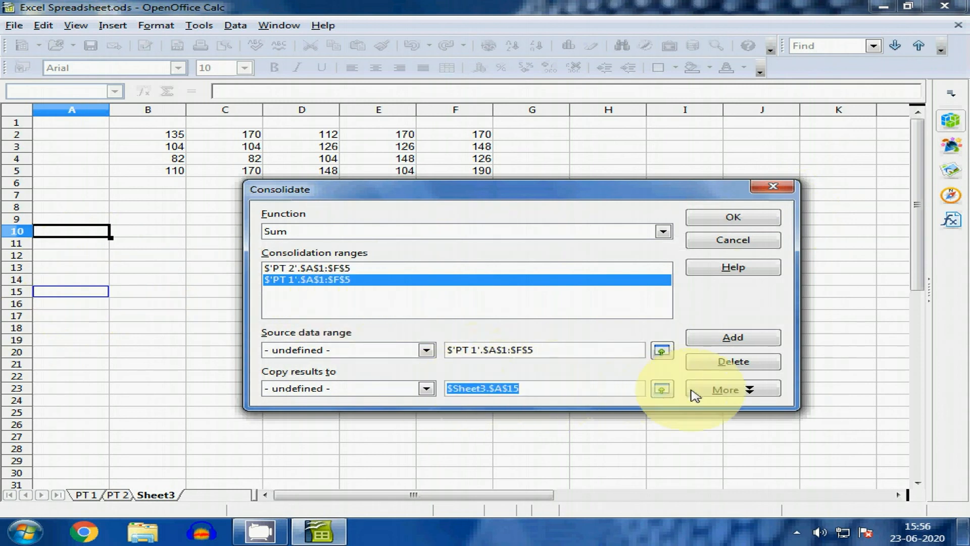
# Turn on consolidation by row labels and column labels, and run the consolidation
pyautogui.moveTo(627, 202); pyautogui.dragTo(631, 157)
pyautogui.click(752, 350)
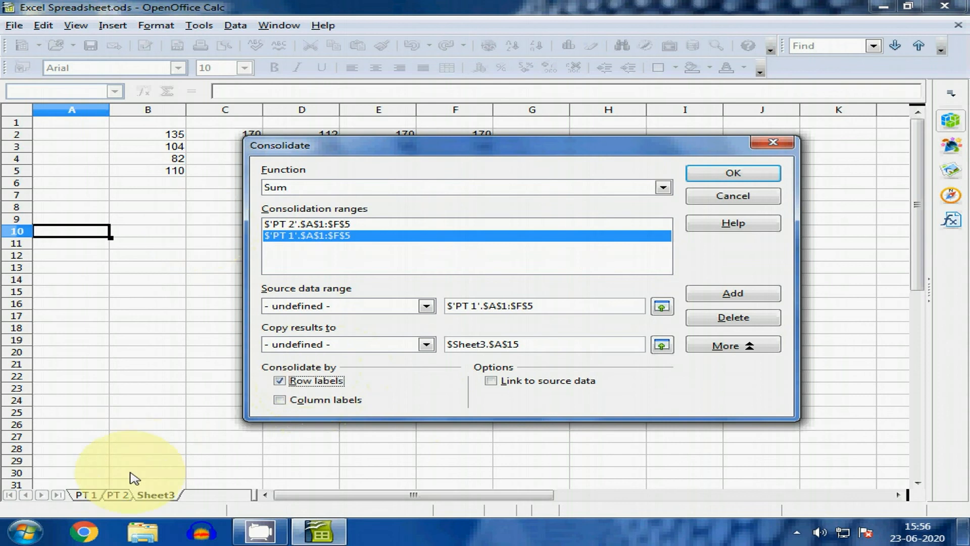
pyautogui.click(85, 495)
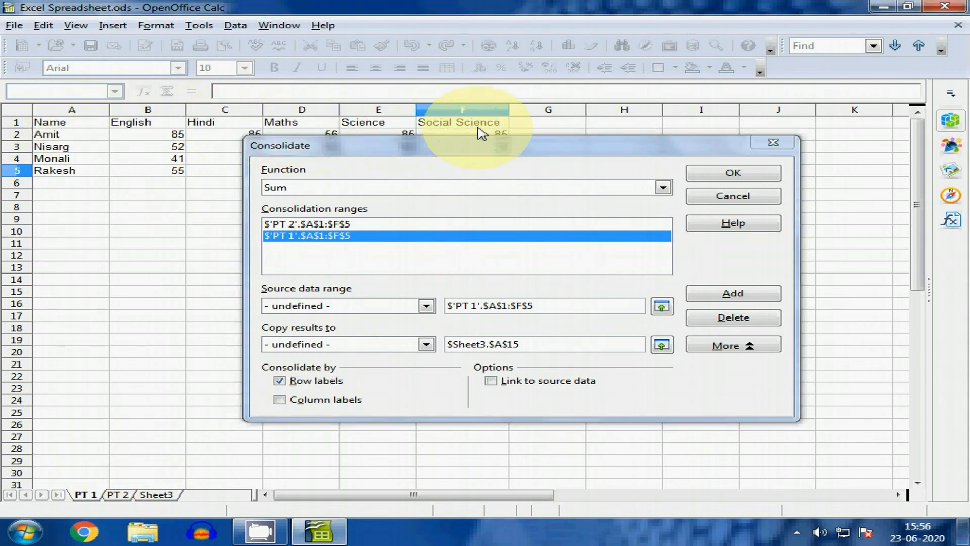
pyautogui.click(341, 404)
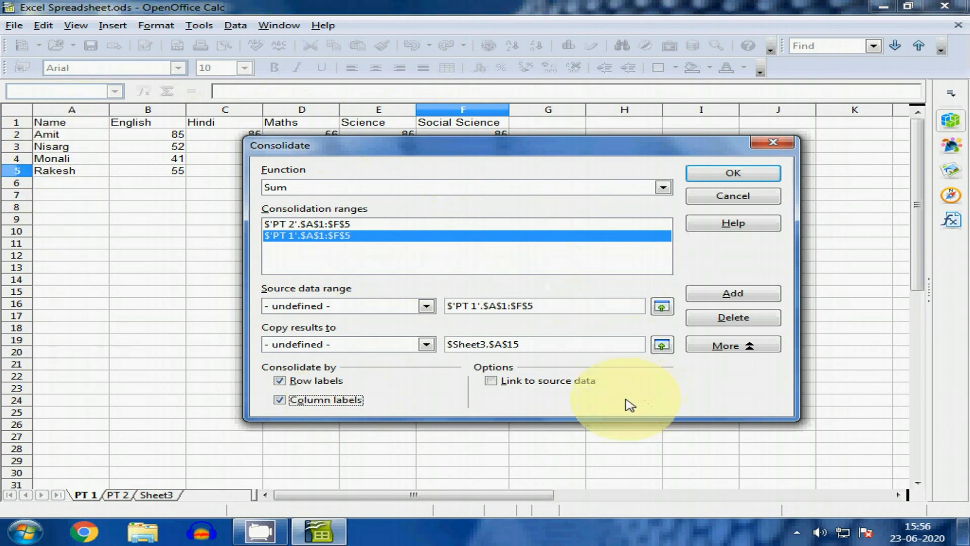
pyautogui.moveTo(503, 152); pyautogui.dragTo(453, 193)
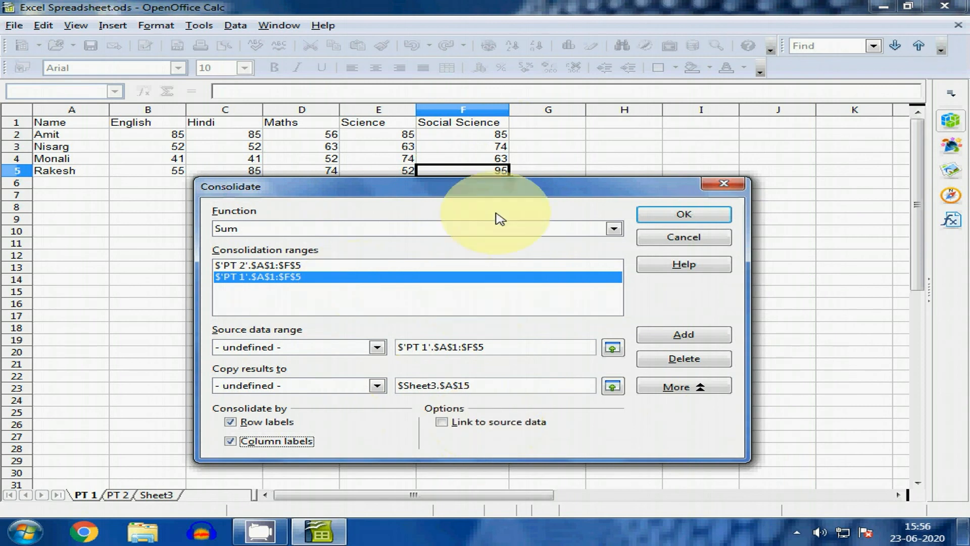
pyautogui.moveTo(507, 192); pyautogui.dragTo(525, 181)
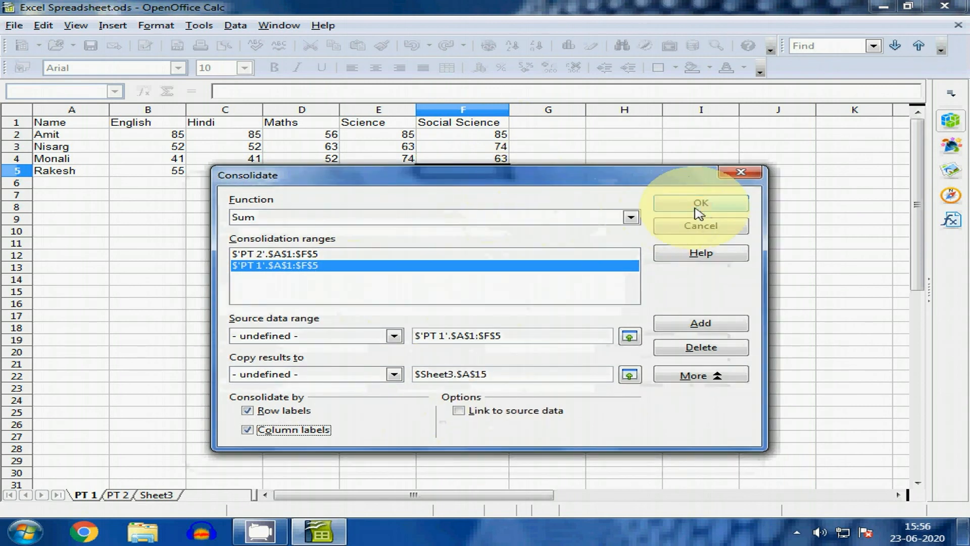
pyautogui.click(700, 205)
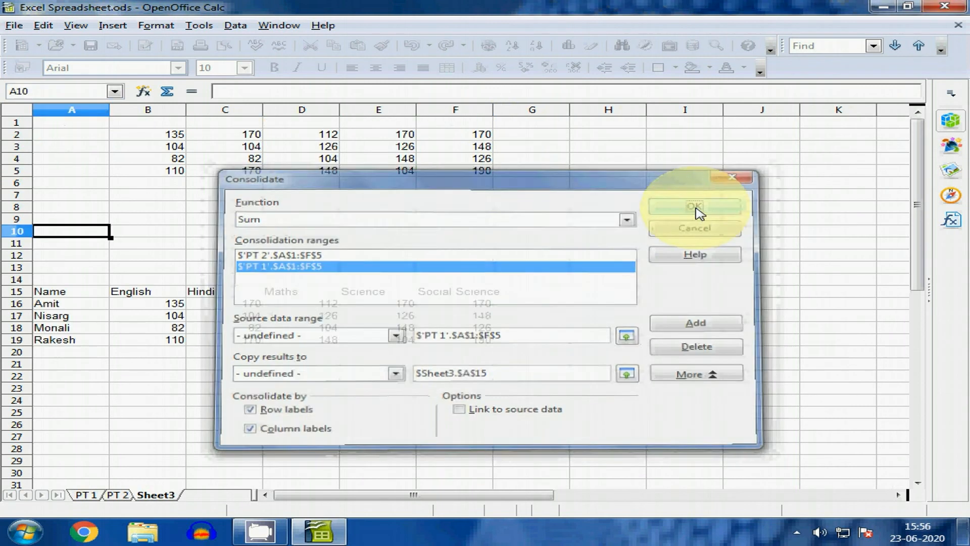
# Inspect the consolidated table A15:F19 on Sheet3 and fit column F's width to its Social Science heading
pyautogui.click(343, 381)
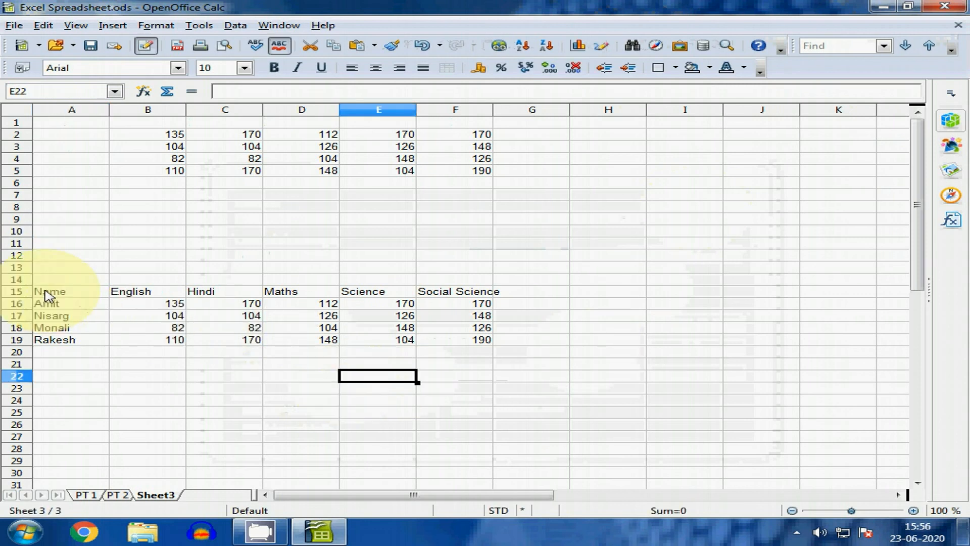
pyautogui.moveTo(43, 292); pyautogui.dragTo(450, 340)
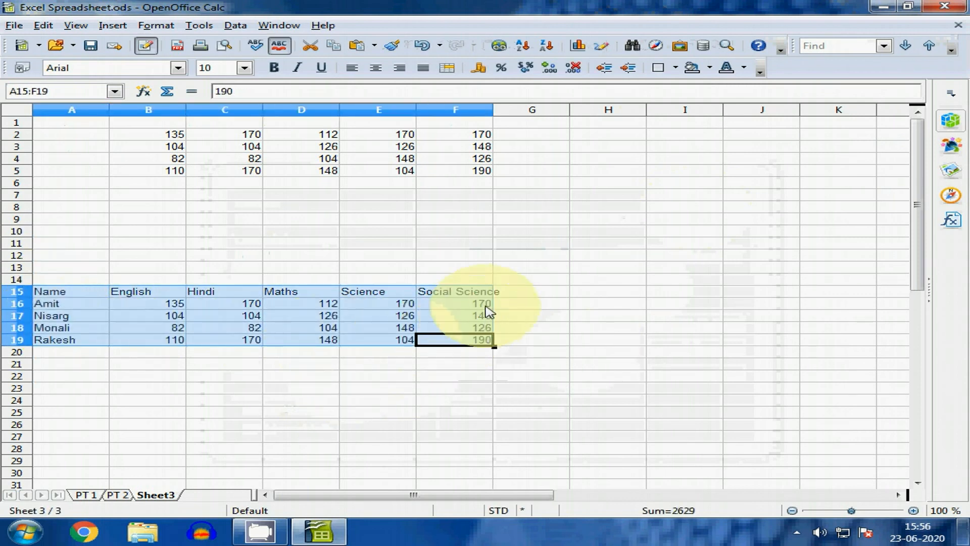
pyautogui.click(457, 305)
pyautogui.doubleClick(494, 110)
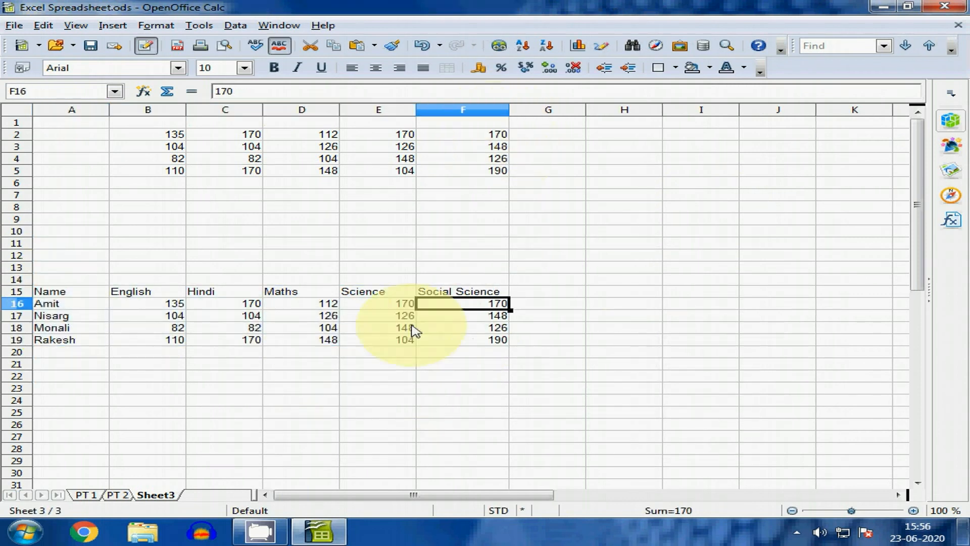
# Compare the 3D formula totals in B2:F5 with the consolidated totals in B16:F19 on Sheet3
pyautogui.click(172, 304)
pyautogui.moveTo(162, 135); pyautogui.dragTo(483, 170)
pyautogui.moveTo(168, 306); pyautogui.dragTo(444, 318)
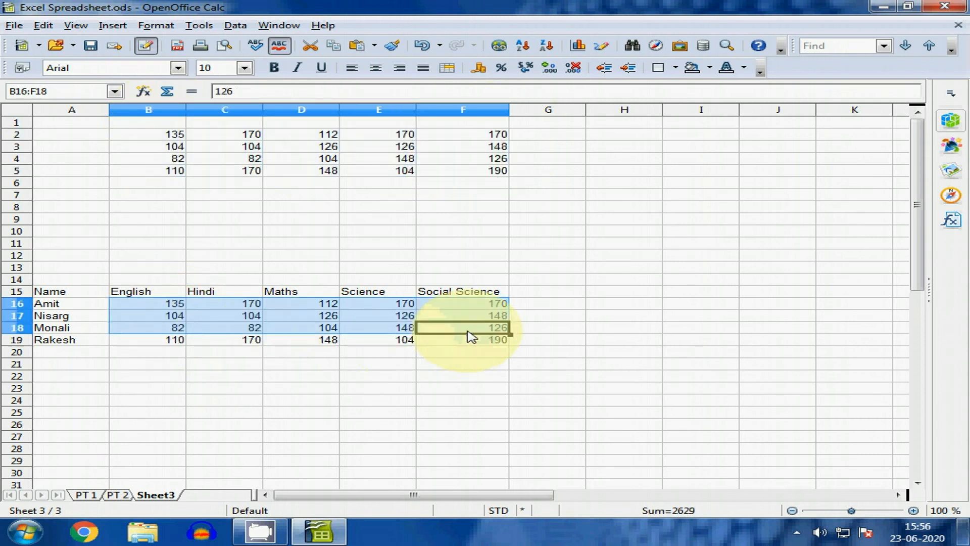
pyautogui.moveTo(166, 327); pyautogui.dragTo(463, 346)
pyautogui.click(173, 340)
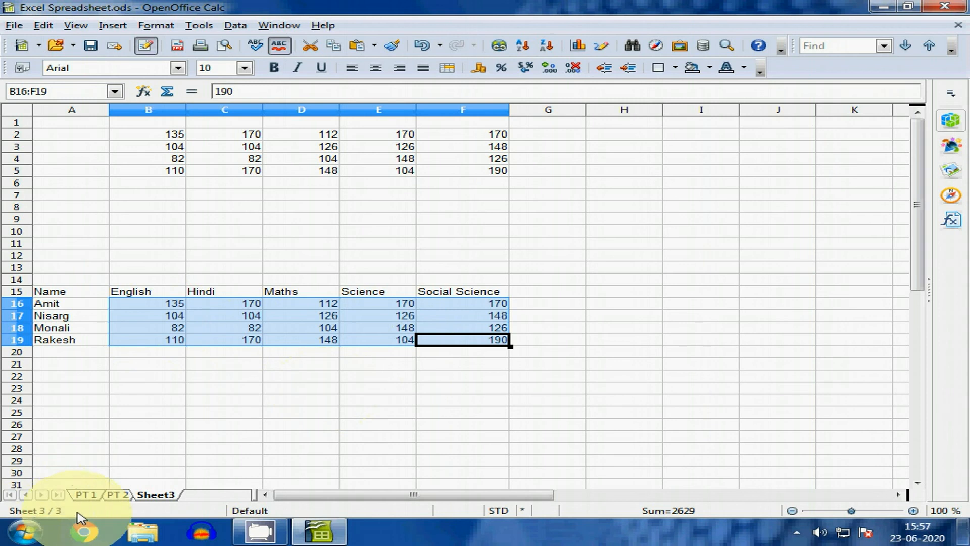
# Change the English mark in cell B3 of the PT 1 sheet to 70 and return to Sheet3 to check the totals
pyautogui.click(86, 496)
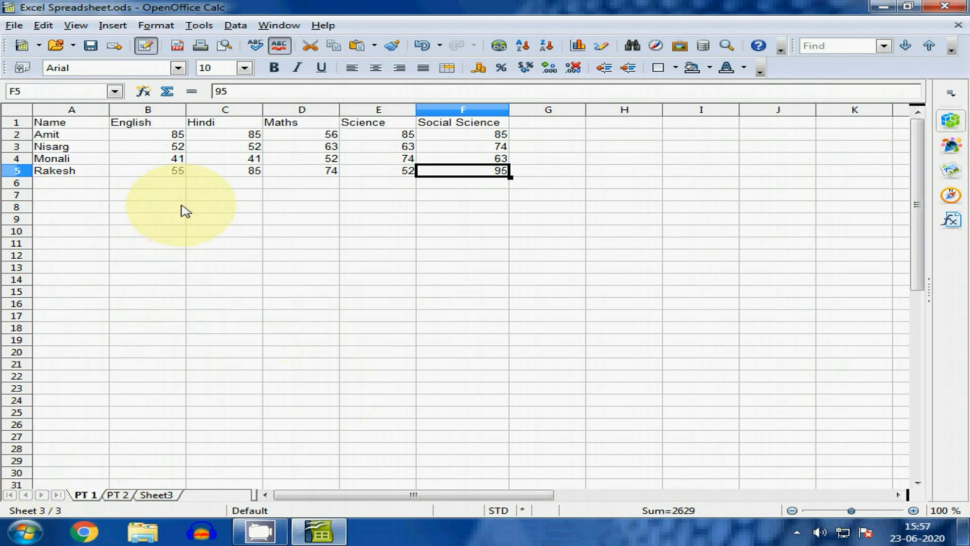
pyautogui.click(170, 146)
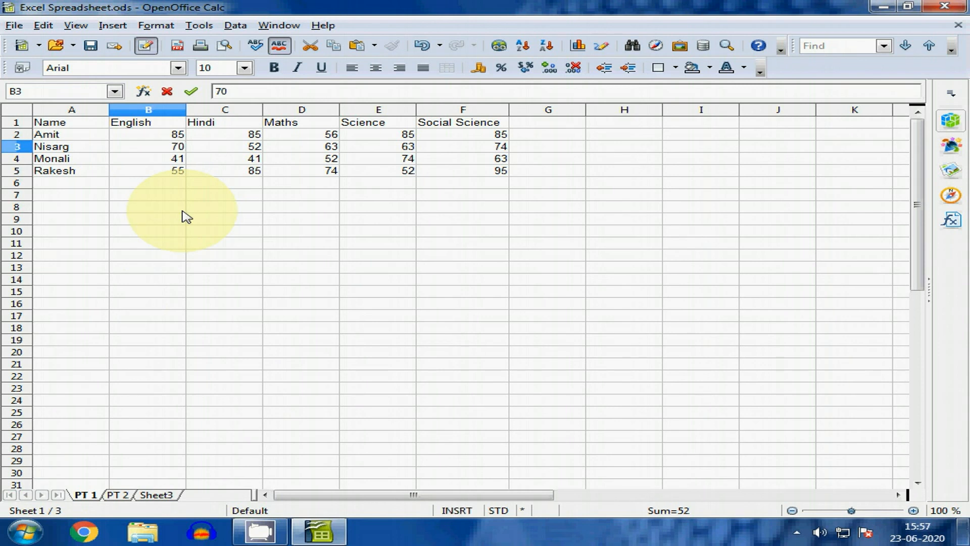
pyautogui.press('Down')
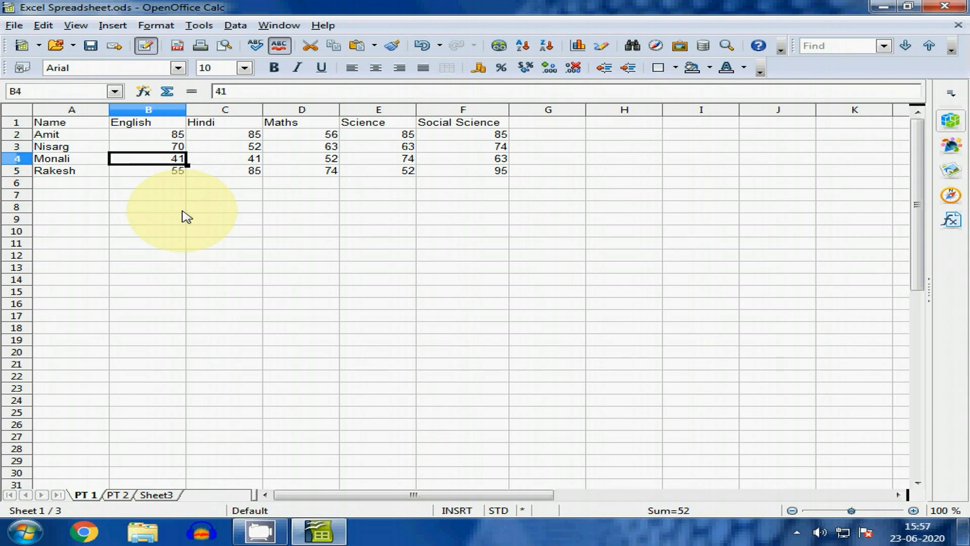
pyautogui.click(174, 496)
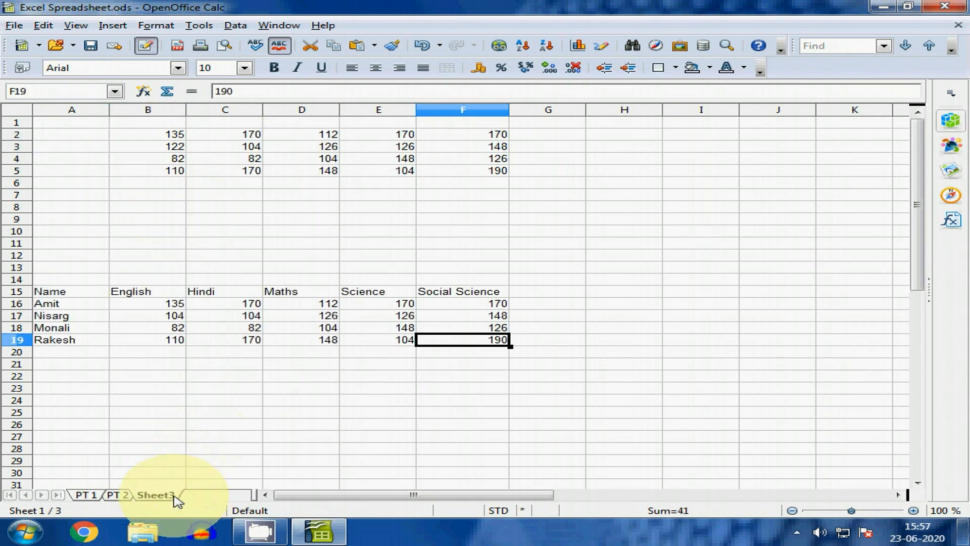
# Compare the consolidated English total in B17 on Sheet3 with its source marks in B3 of the PT 1 and PT 2 sheets
pyautogui.click(163, 316)
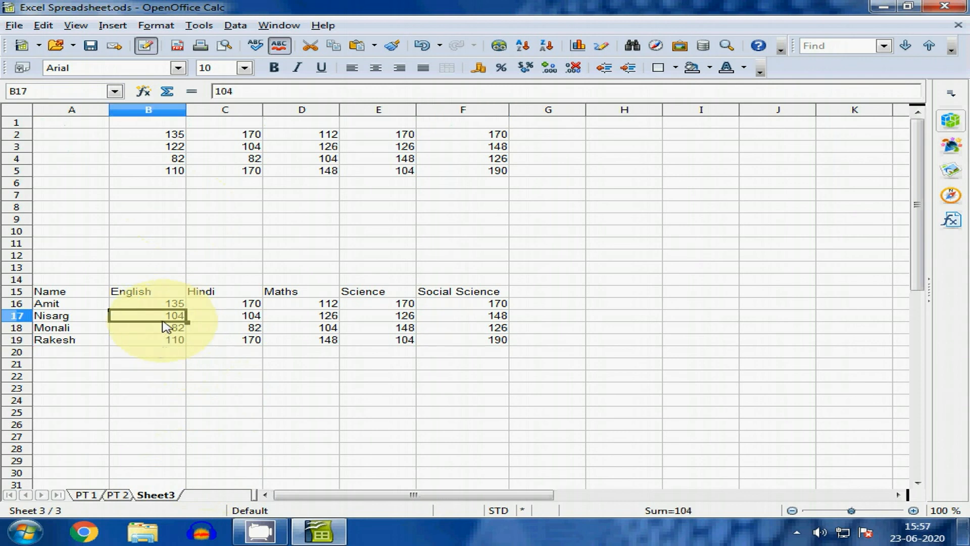
pyautogui.click(87, 495)
pyautogui.click(157, 146)
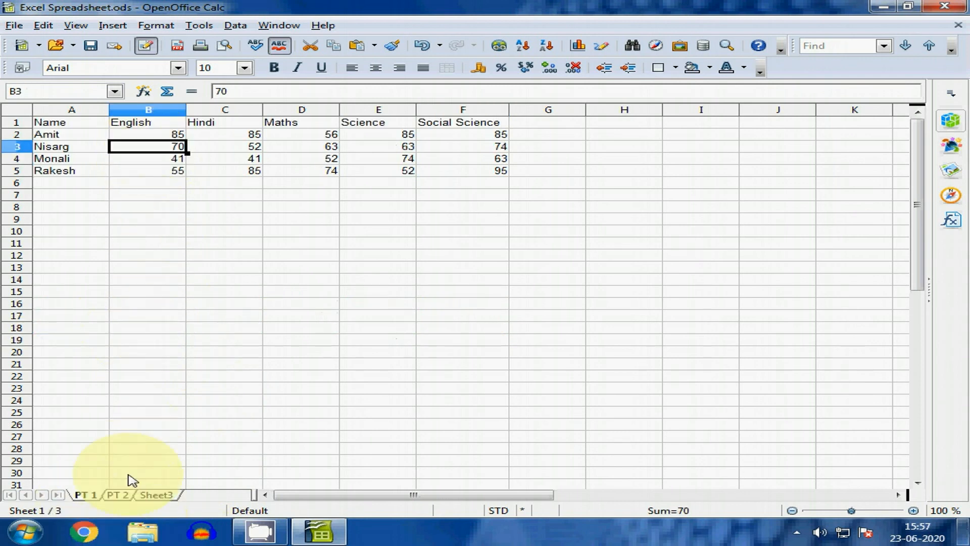
pyautogui.click(117, 495)
pyautogui.click(162, 148)
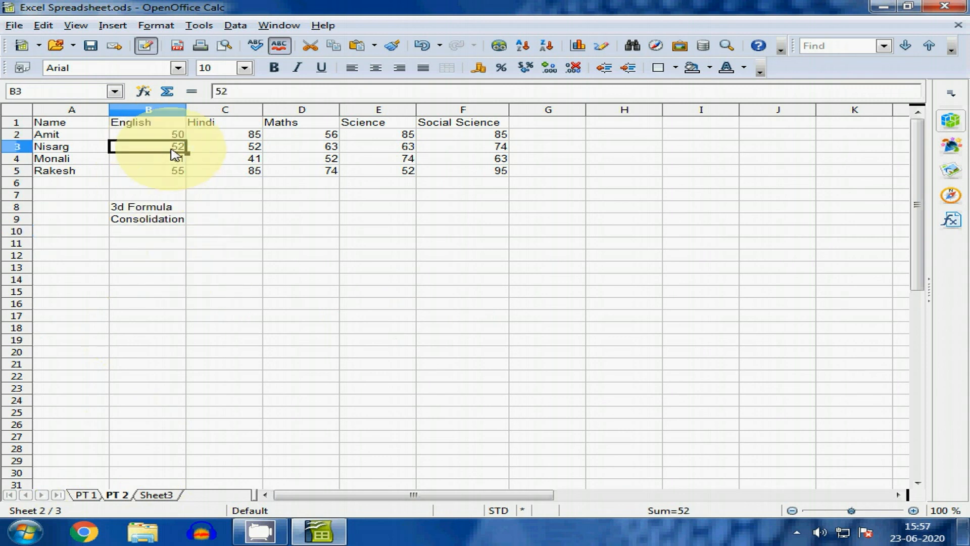
pyautogui.click(156, 495)
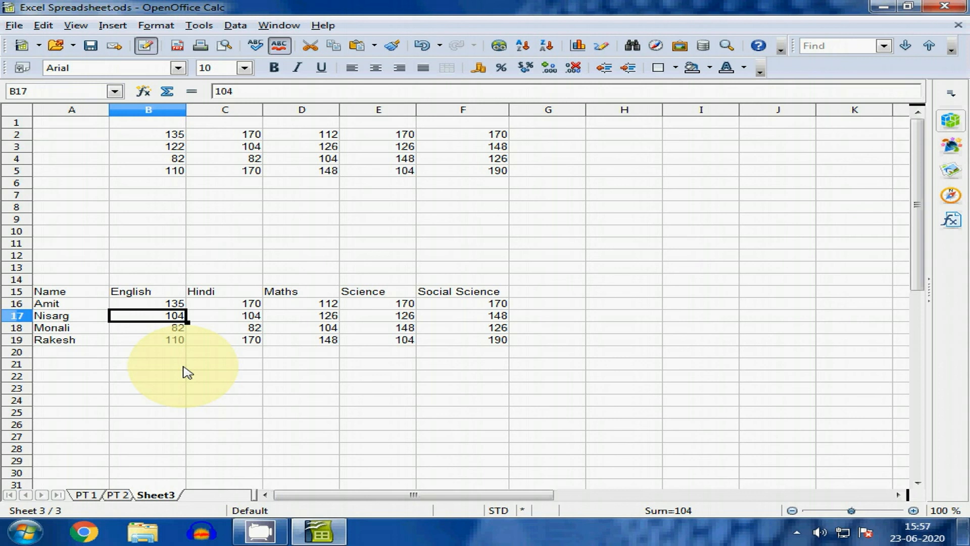
pyautogui.moveTo(76, 294); pyautogui.dragTo(498, 348)
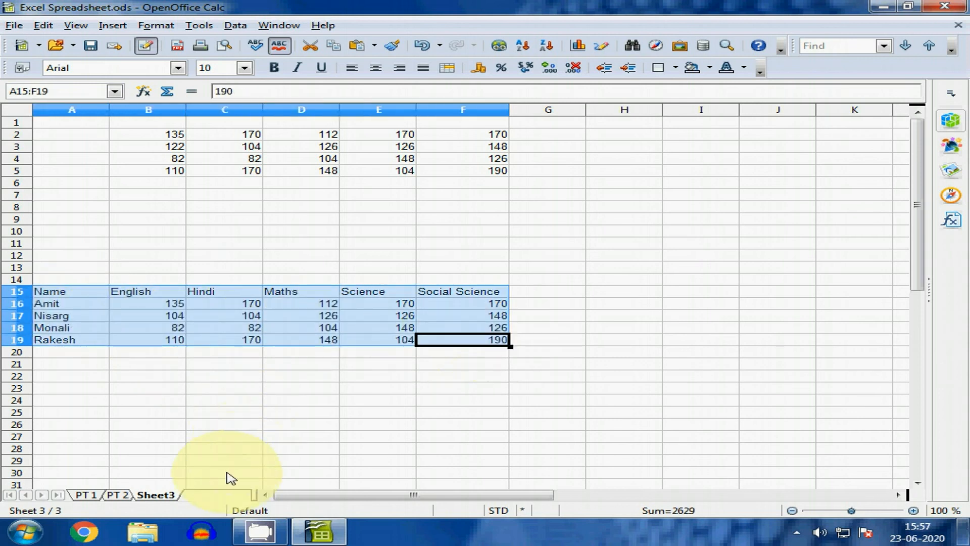
# Insert one new sheet after Sheet3
pyautogui.rightClick(171, 501)
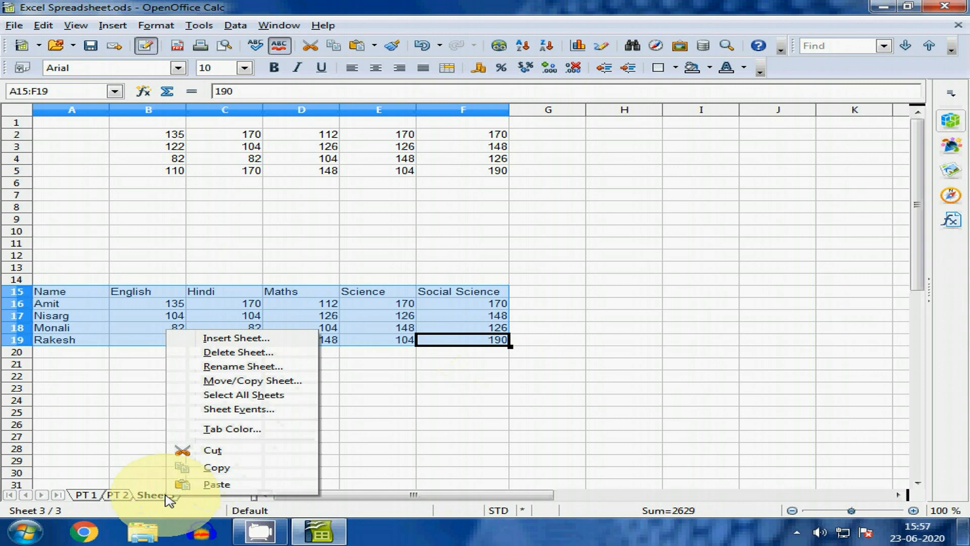
pyautogui.click(256, 345)
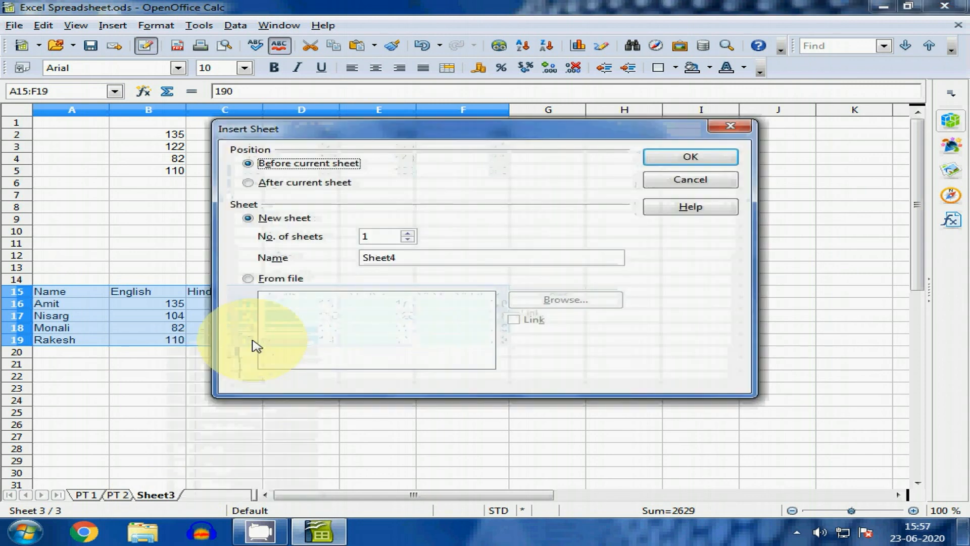
pyautogui.click(305, 183)
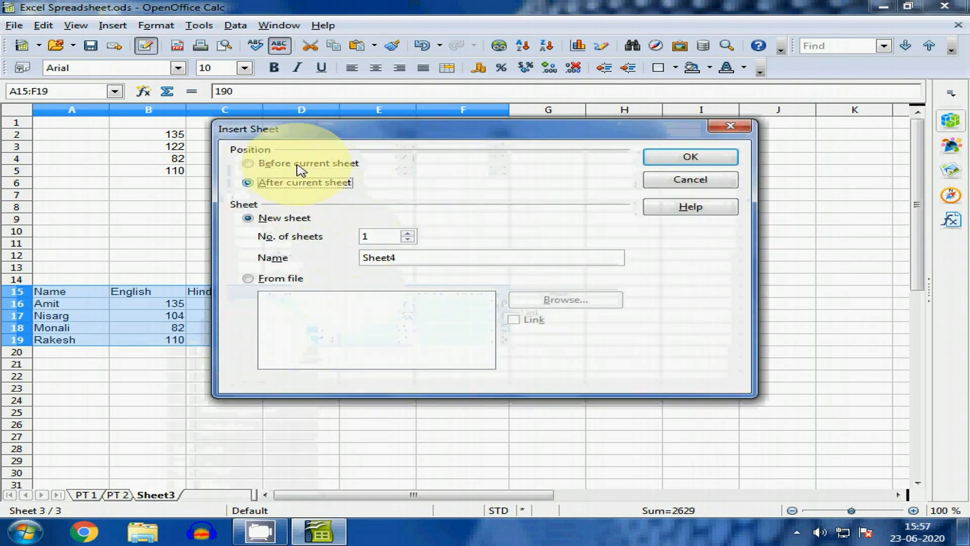
pyautogui.click(693, 158)
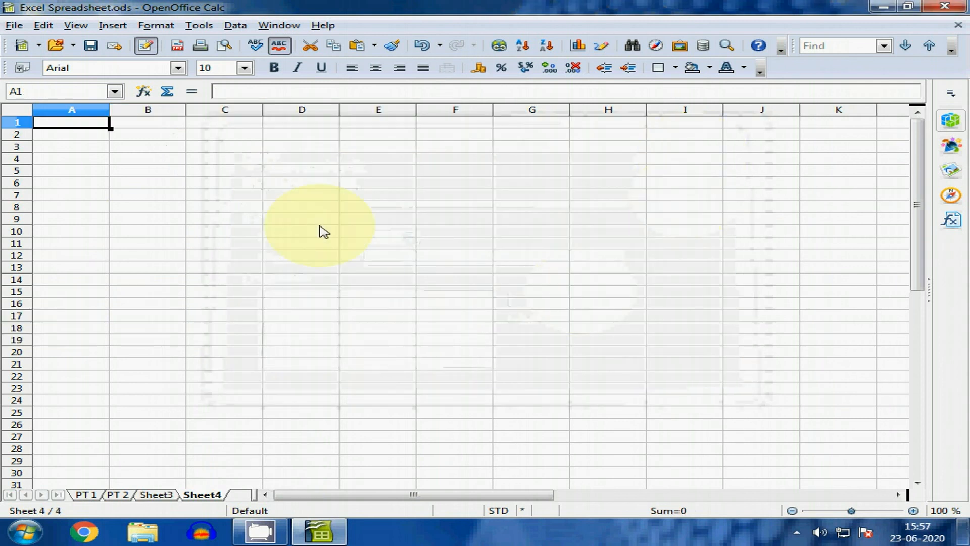
pyautogui.click(191, 185)
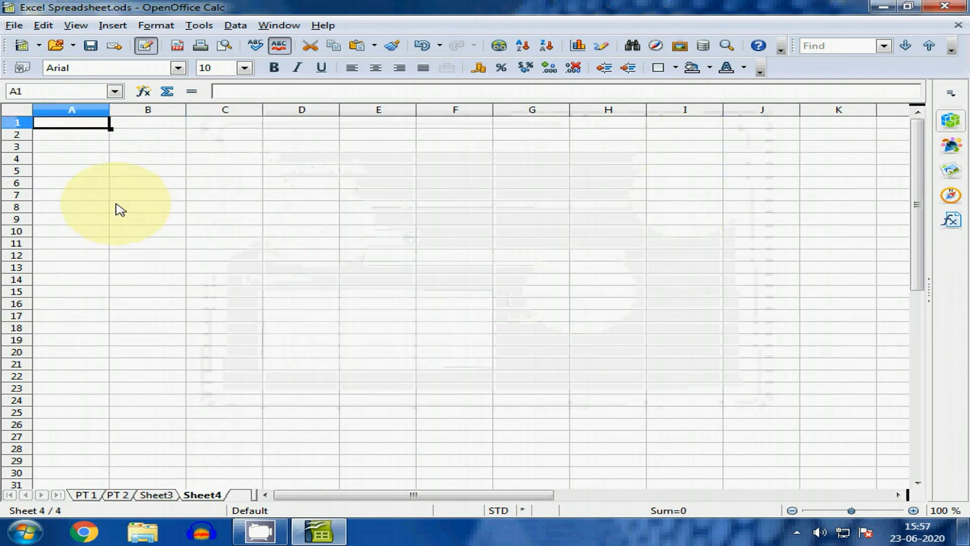
pyautogui.moveTo(63, 125); pyautogui.dragTo(389, 217)
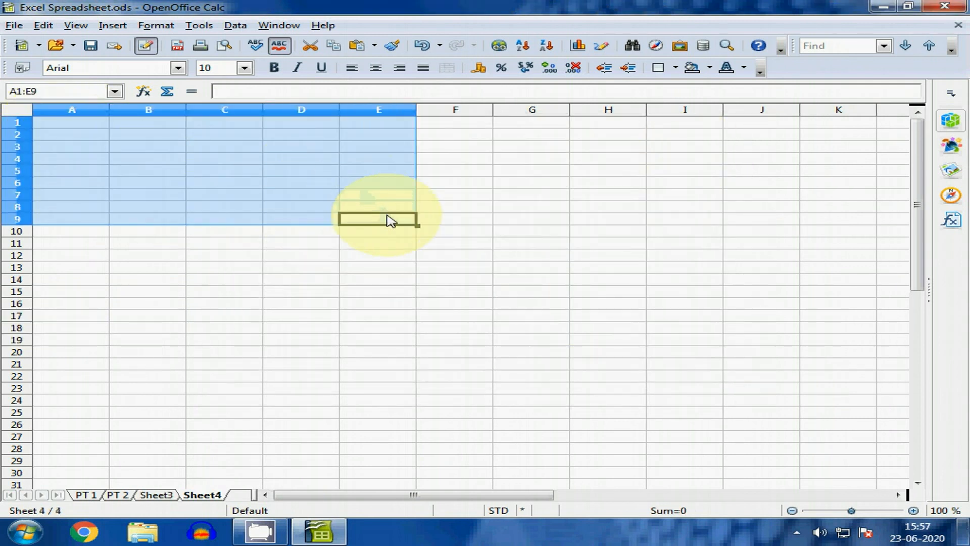
# Open the Consolidate settings from cell A5 of the new sheet and review the listed PT 2 and PT 1 consolidation ranges
pyautogui.click(101, 172)
pyautogui.click(236, 27)
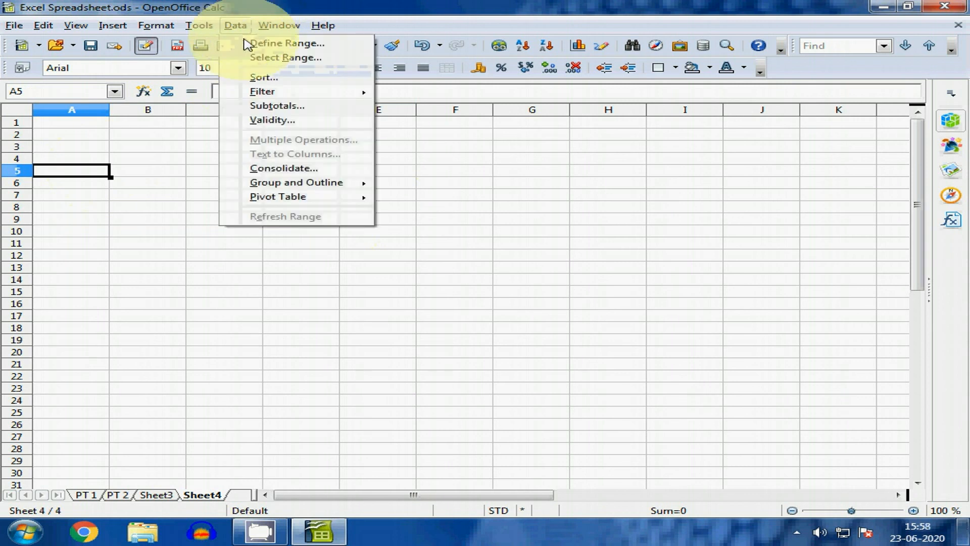
pyautogui.click(300, 170)
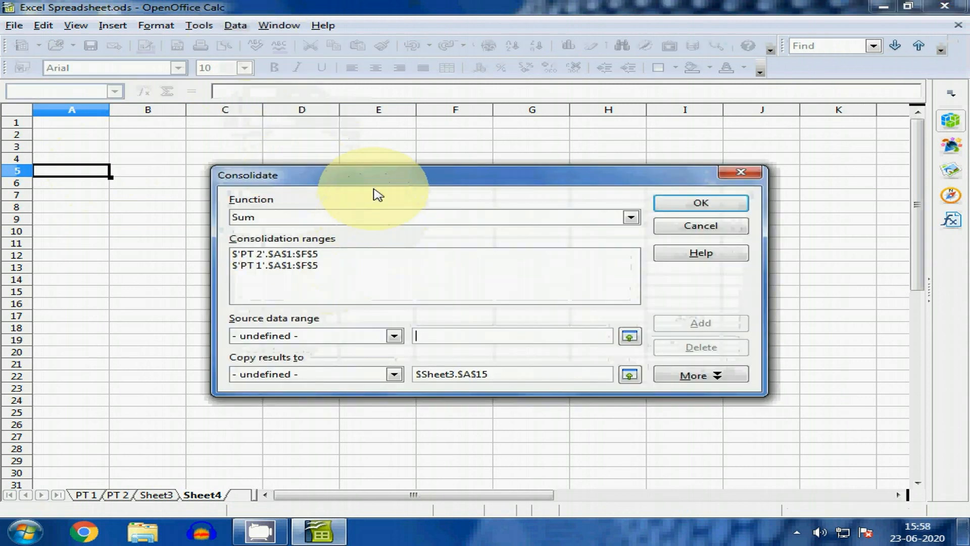
pyautogui.moveTo(380, 185); pyautogui.dragTo(379, 159)
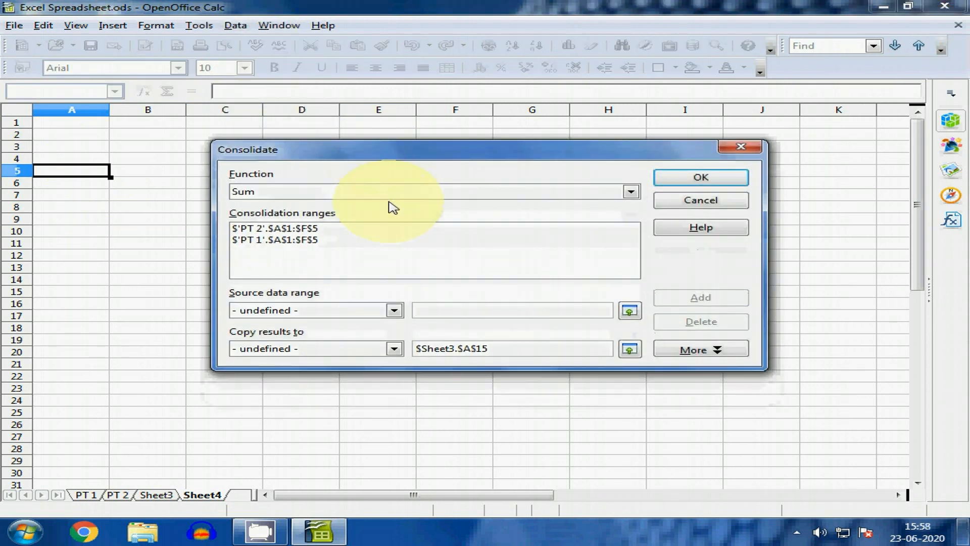
pyautogui.click(354, 229)
pyautogui.click(316, 238)
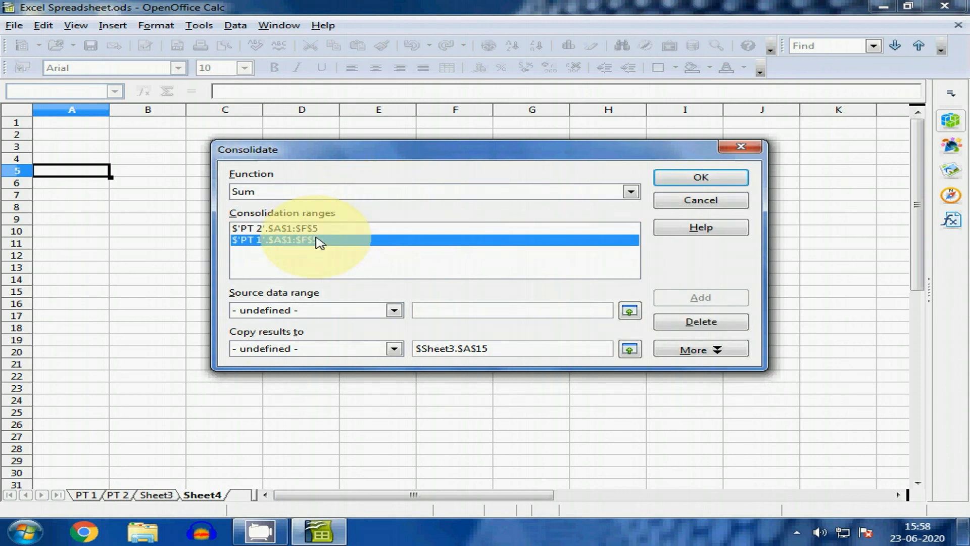
pyautogui.click(320, 231)
pyautogui.click(321, 238)
pyautogui.click(321, 231)
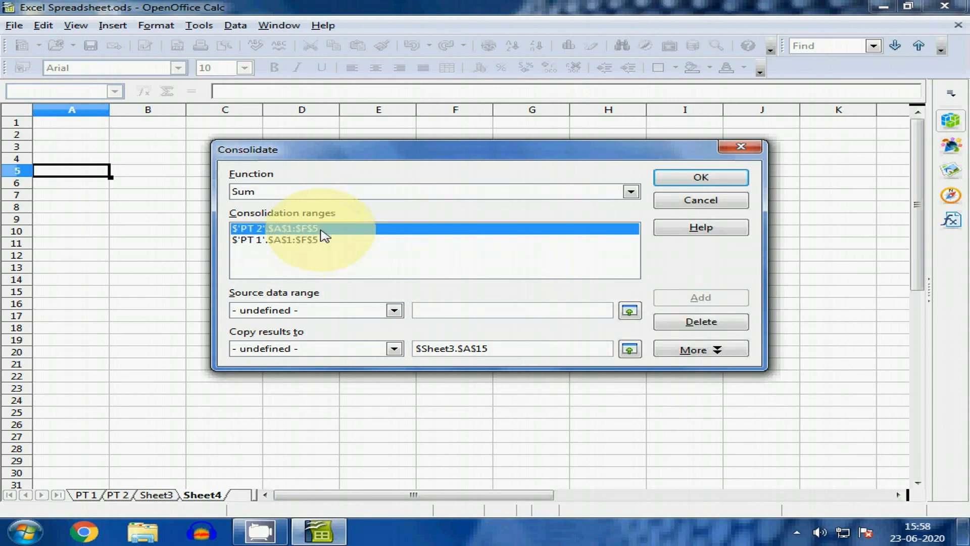
# Delete the PT 1 and PT 2 ranges from the consolidation ranges, and close the Consolidate dialog without running it
pyautogui.click(569, 242)
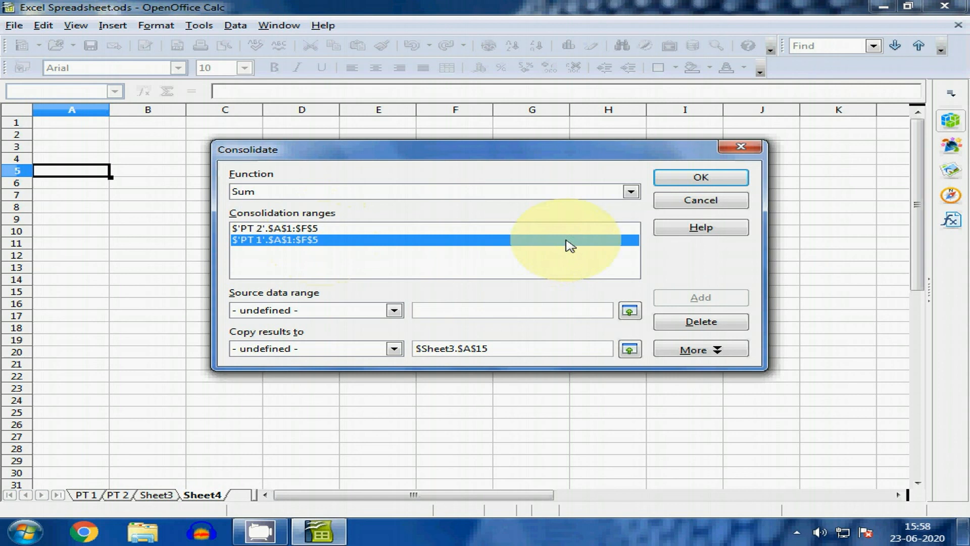
pyautogui.click(711, 323)
pyautogui.click(323, 230)
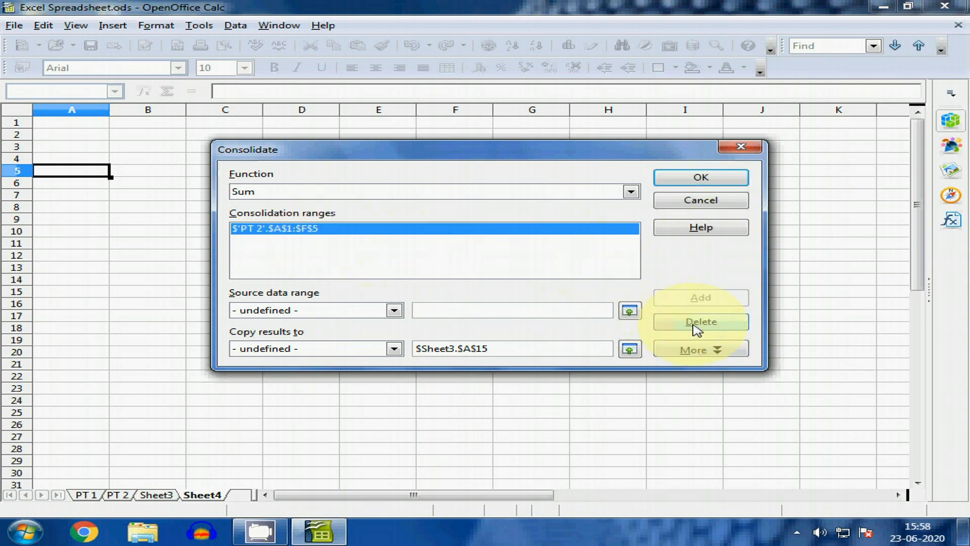
pyautogui.click(700, 323)
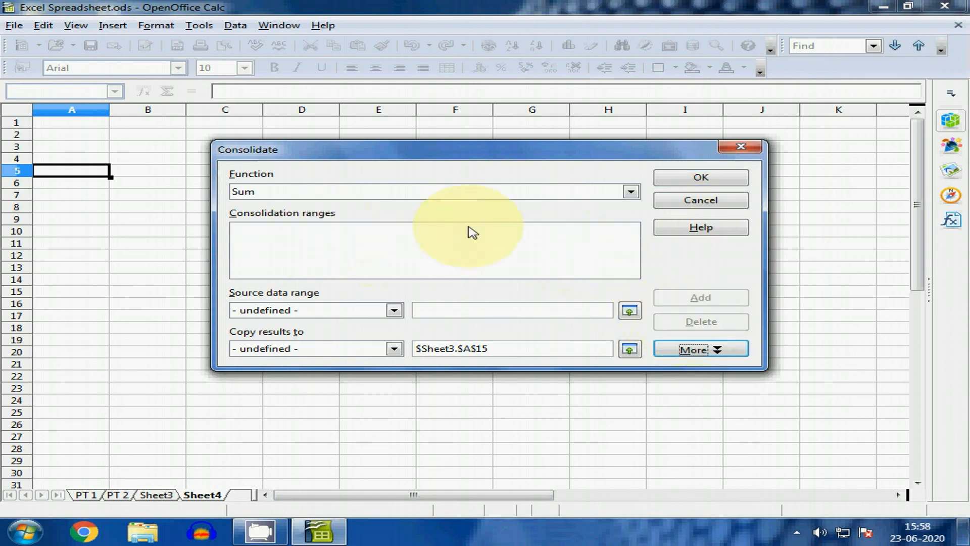
pyautogui.click(751, 151)
# Try to name the range A1:F5 on the PT 1 sheet r1 directly through its cell reference
pyautogui.click(87, 495)
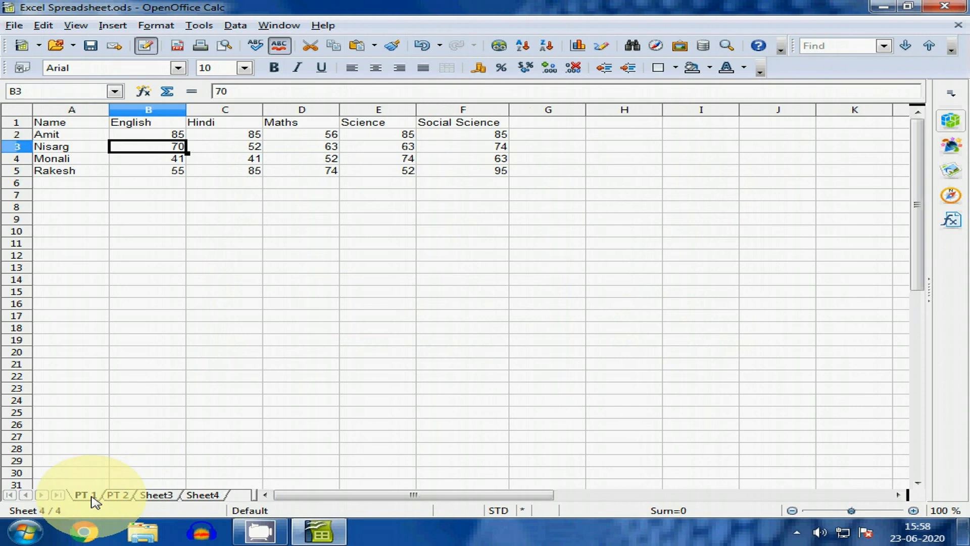
pyautogui.click(273, 344)
pyautogui.moveTo(71, 124); pyautogui.dragTo(460, 177)
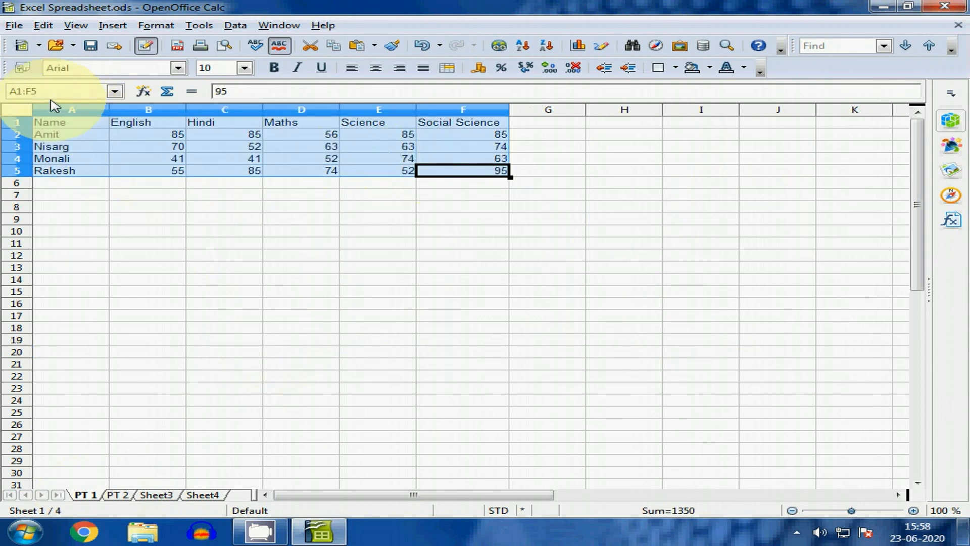
pyautogui.moveTo(52, 92); pyautogui.dragTo(3, 92)
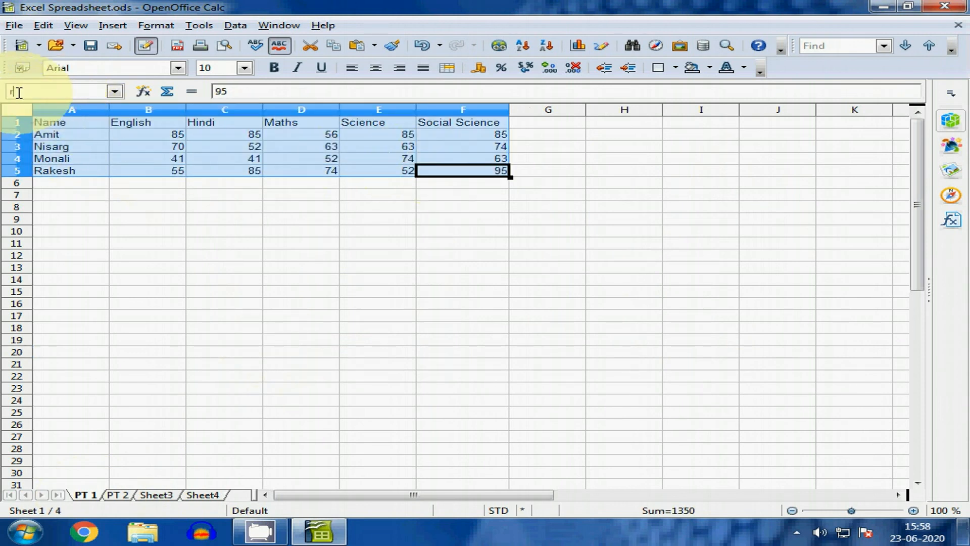
pyautogui.write('r1')
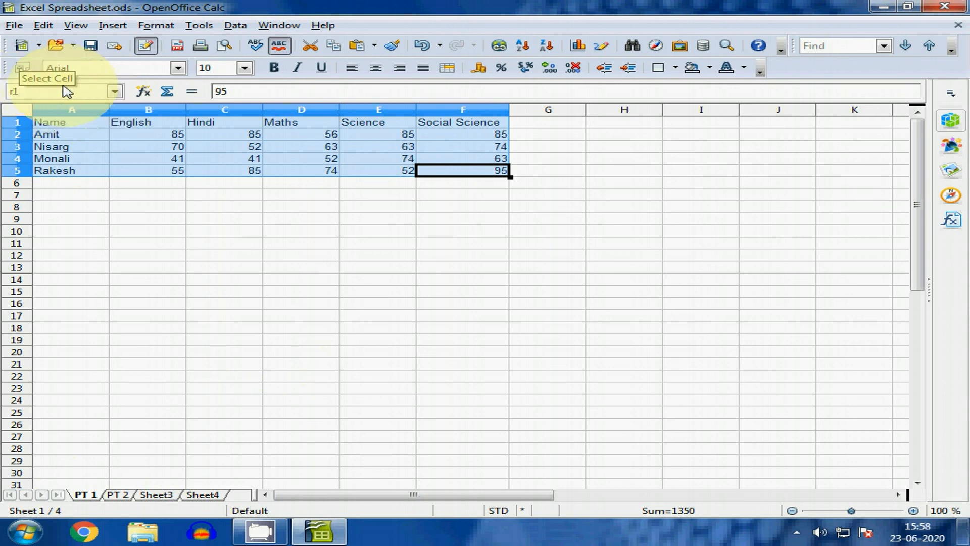
pyautogui.click(173, 219)
pyautogui.moveTo(46, 124); pyautogui.dragTo(467, 177)
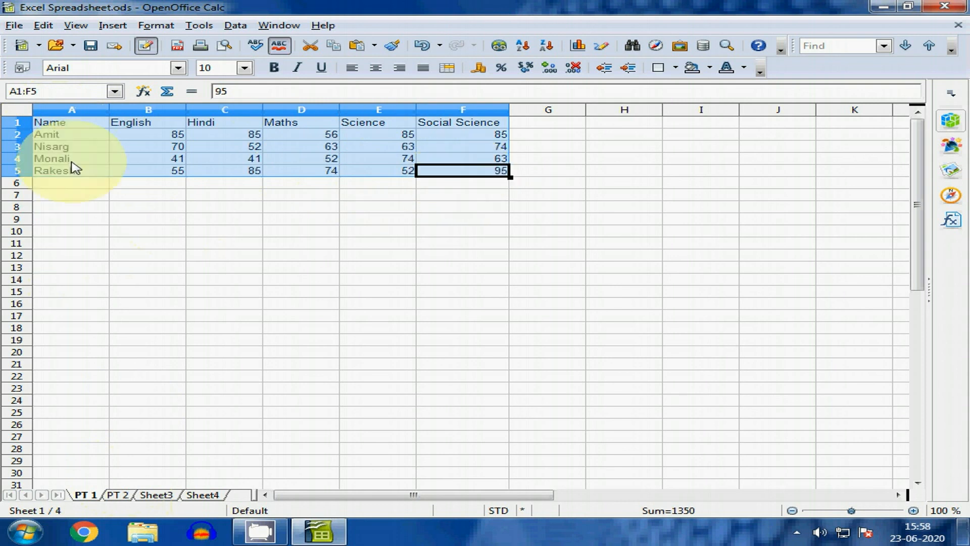
pyautogui.moveTo(59, 93); pyautogui.dragTo(2, 92)
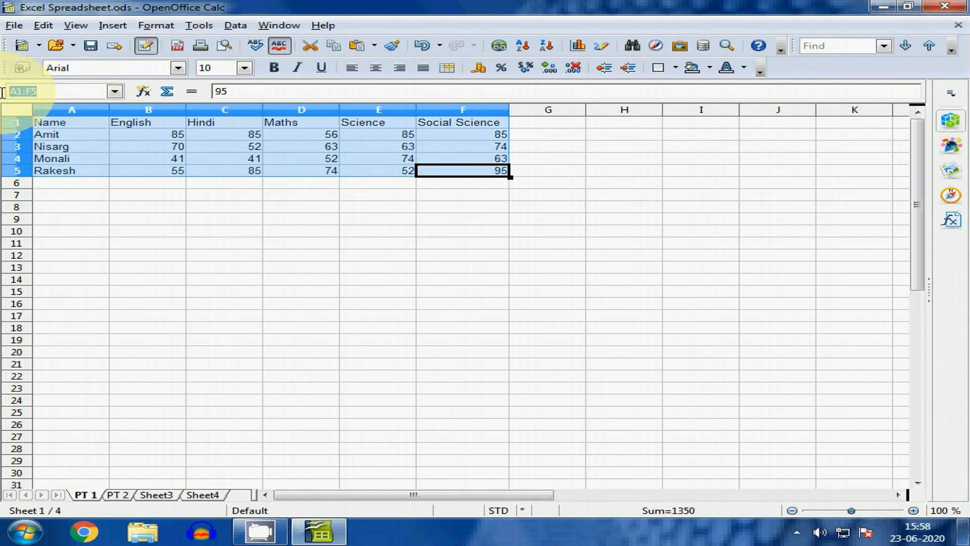
pyautogui.write('r1')
pyautogui.press('Return')
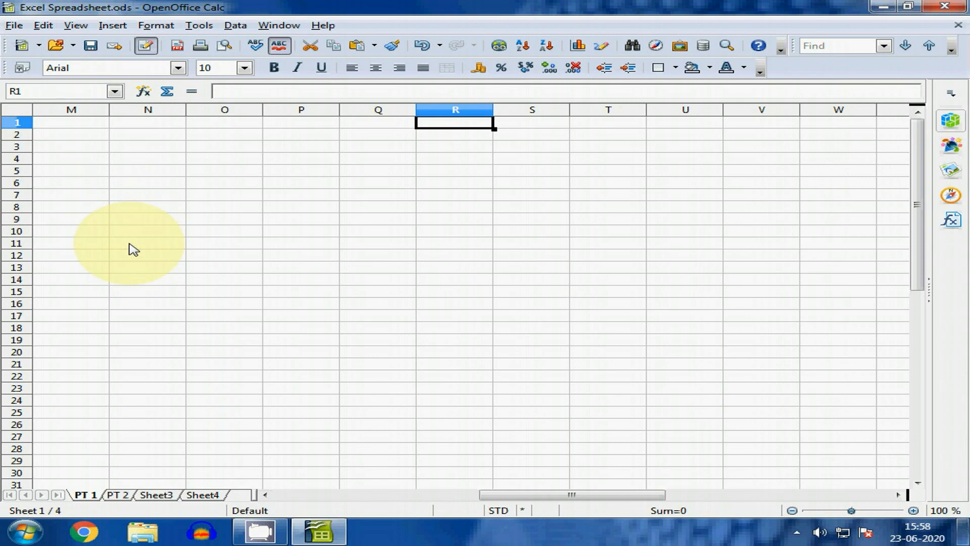
# Undo the insertion of the extra sheet and return to the marks table on the PT 1 sheet
pyautogui.hotkey('ctrl', 'z')
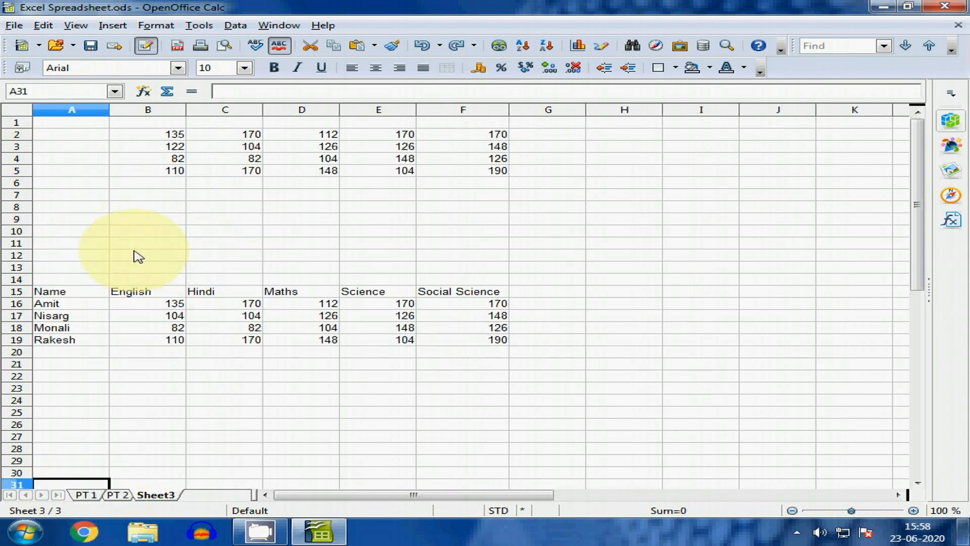
pyautogui.click(134, 208)
pyautogui.click(91, 495)
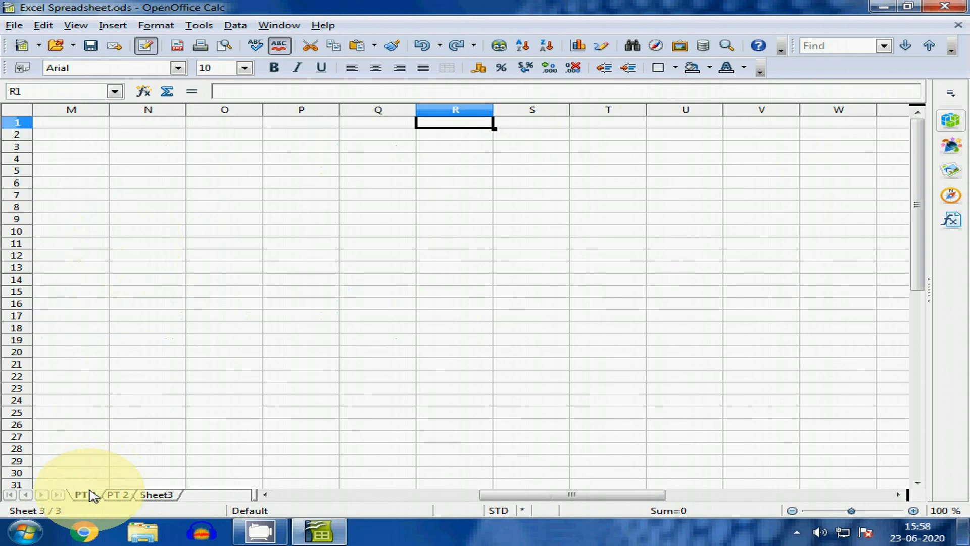
pyautogui.click(147, 256)
pyautogui.click(81, 123)
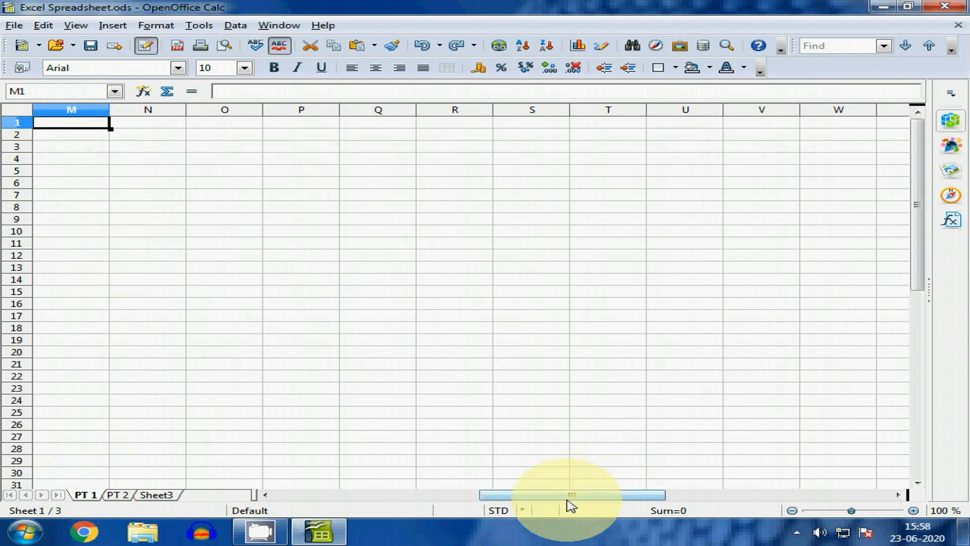
pyautogui.moveTo(568, 495); pyautogui.dragTo(303, 495)
# Select the marks table A1:F5 on the PT 1 sheet and try to define the name r1 for it
pyautogui.moveTo(71, 123); pyautogui.dragTo(472, 170)
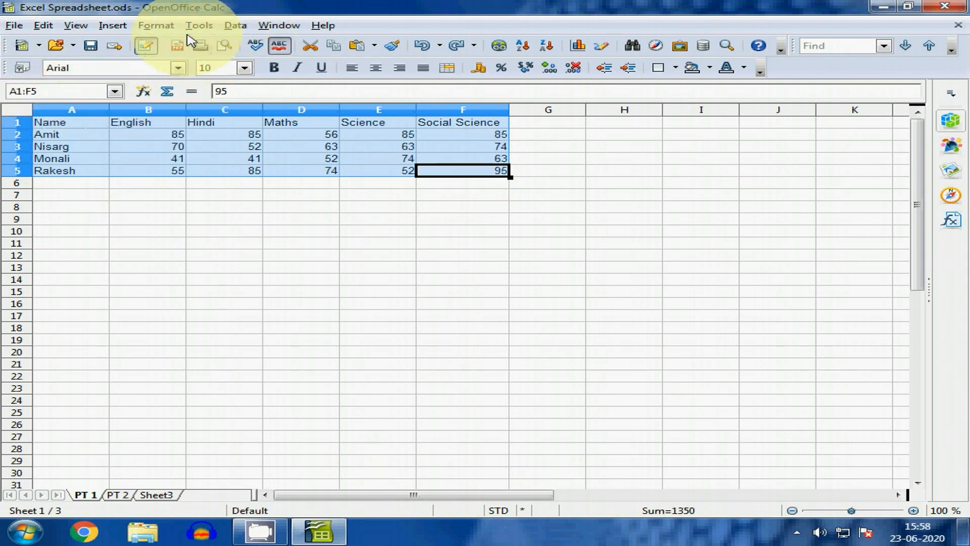
pyautogui.click(108, 27)
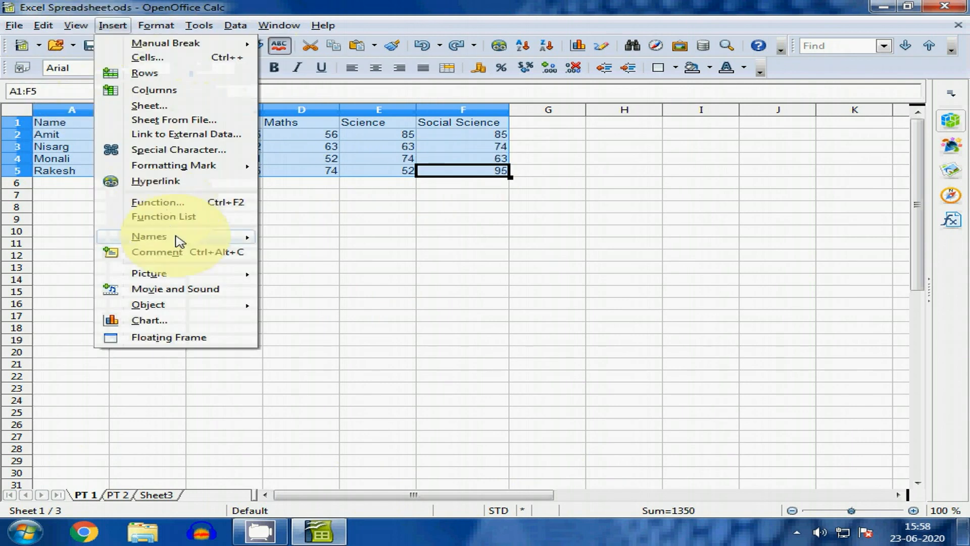
pyautogui.moveTo(210, 237)
pyautogui.click(310, 238)
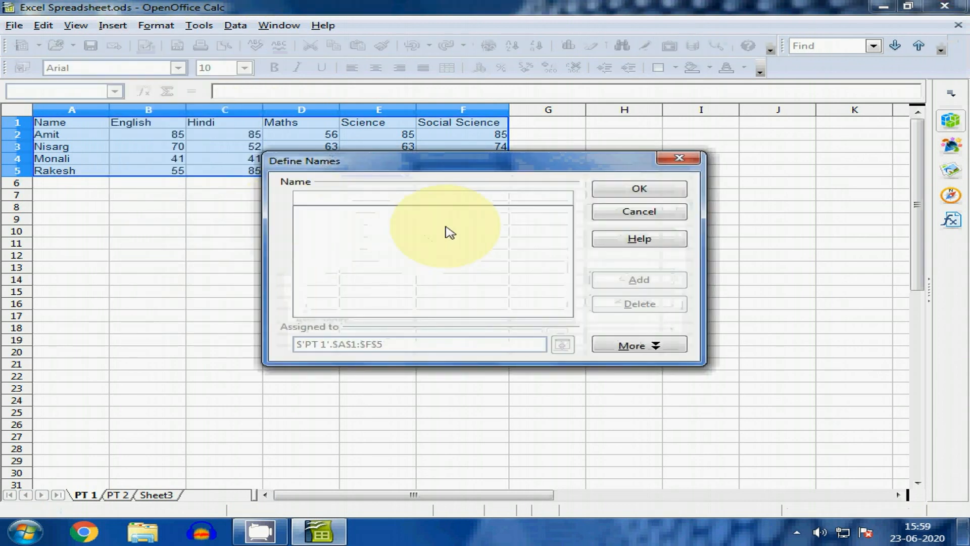
pyautogui.write('r1')
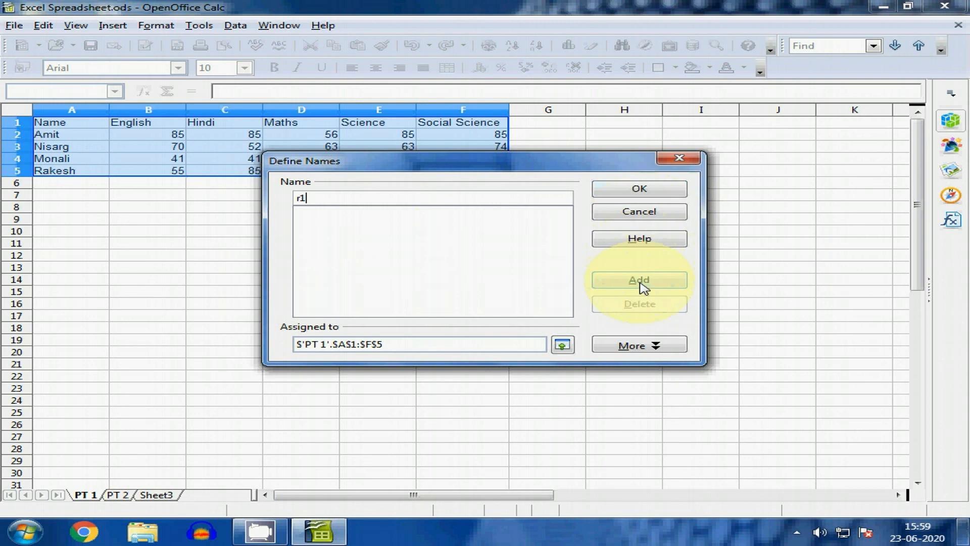
pyautogui.click(639, 188)
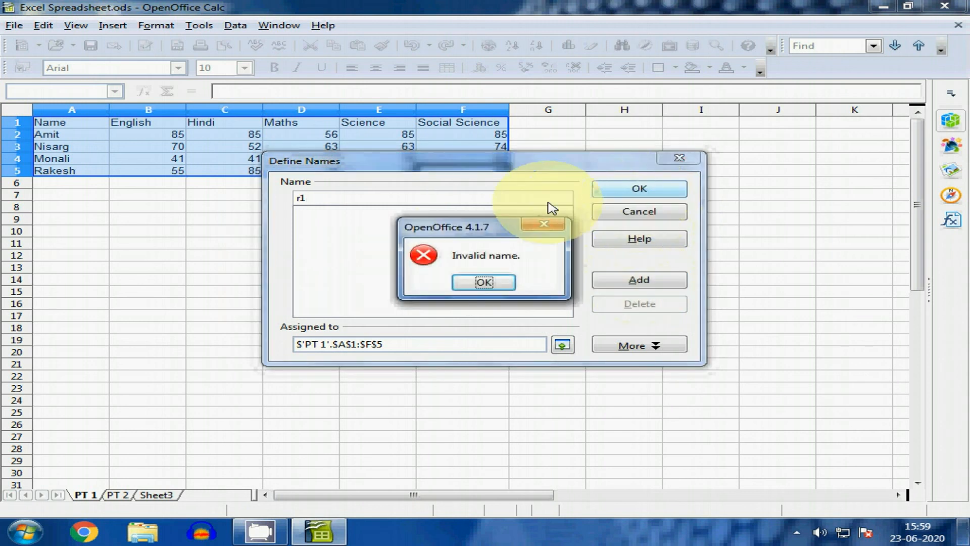
pyautogui.click(483, 282)
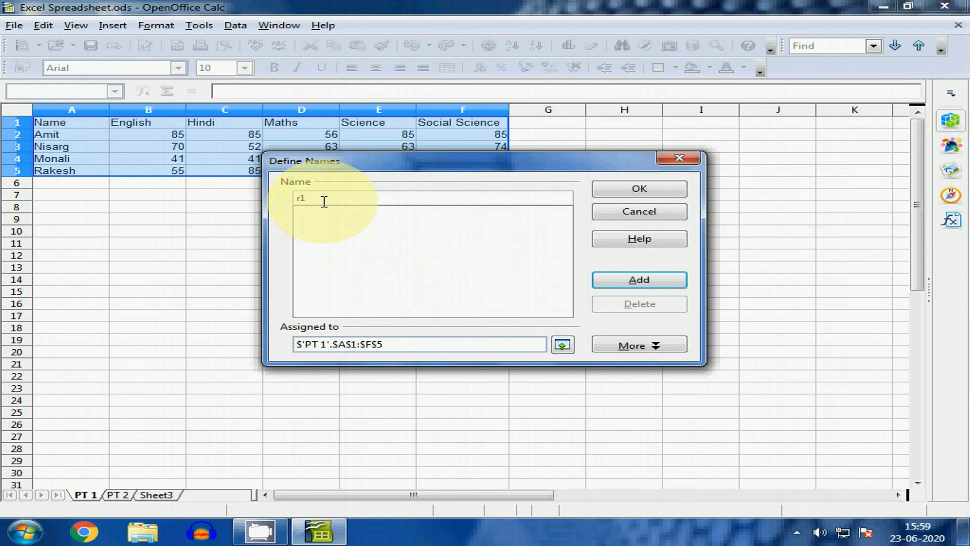
# Replace the rejected name with Range1, add it for the PT 1 table, and close the Define Names dialog
pyautogui.press('BackSpace')
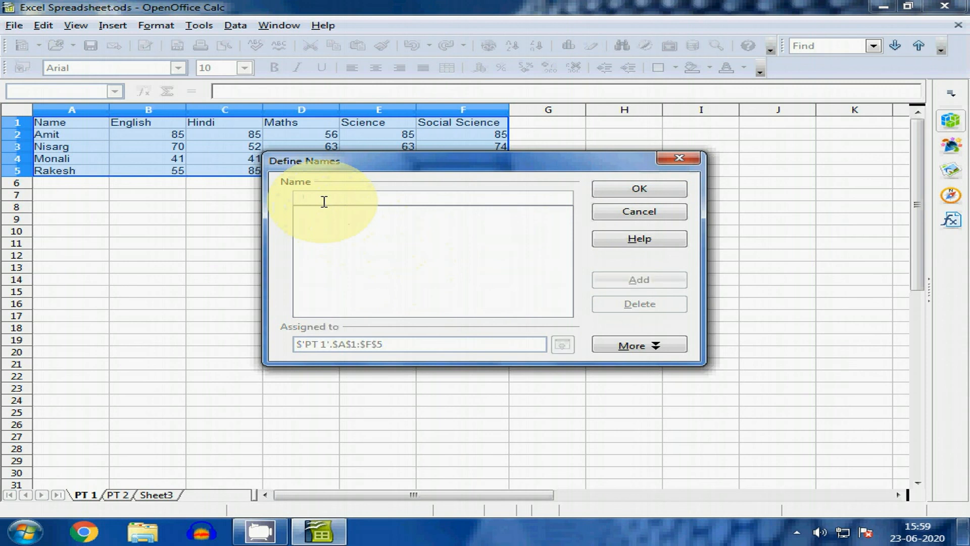
pyautogui.write('Range1')
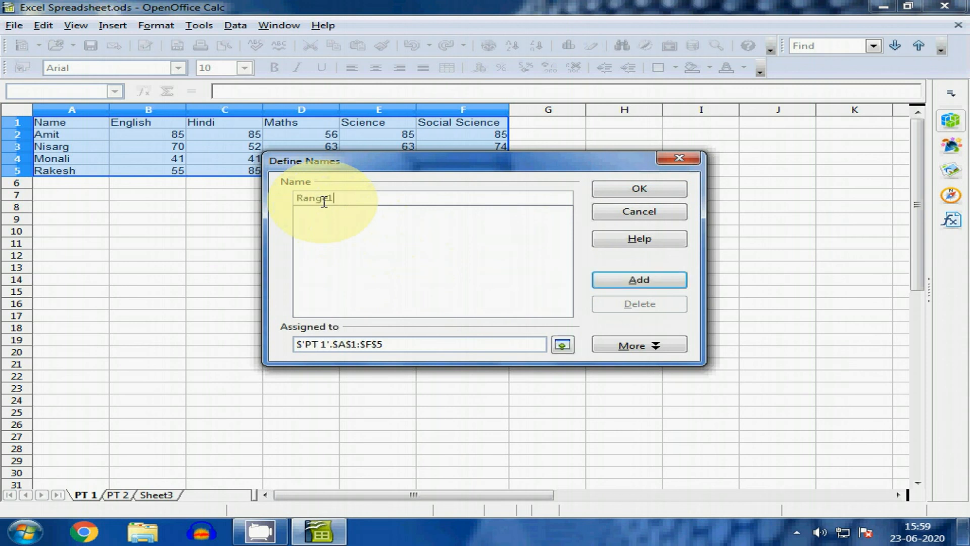
pyautogui.click(647, 280)
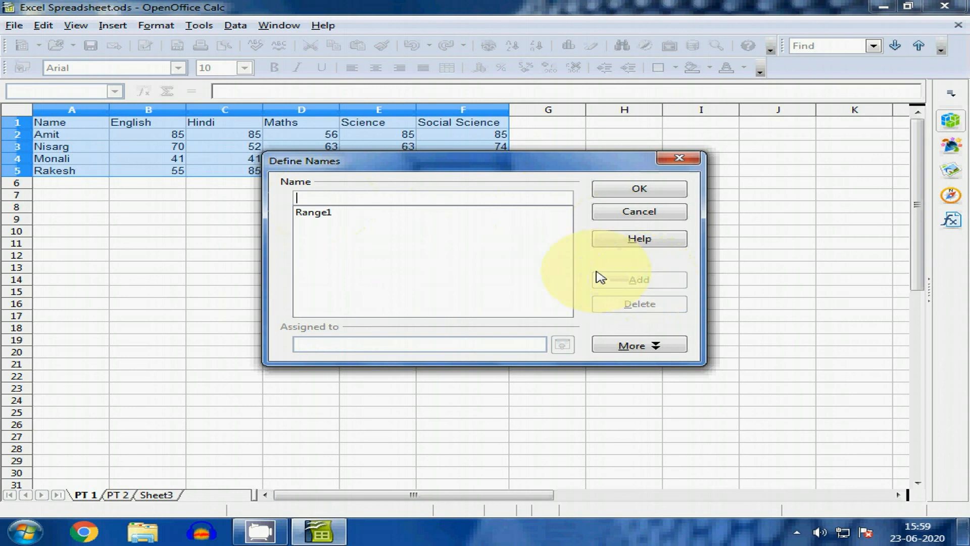
pyautogui.click(379, 212)
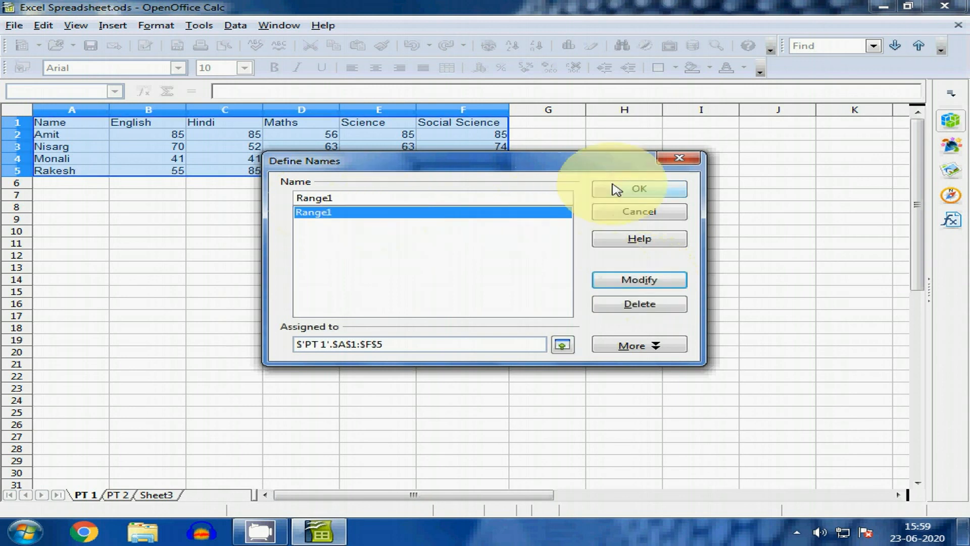
pyautogui.click(638, 189)
pyautogui.click(177, 194)
# Define the name Range2 for the marks table A1:F5 on the PT 2 sheet
pyautogui.click(117, 494)
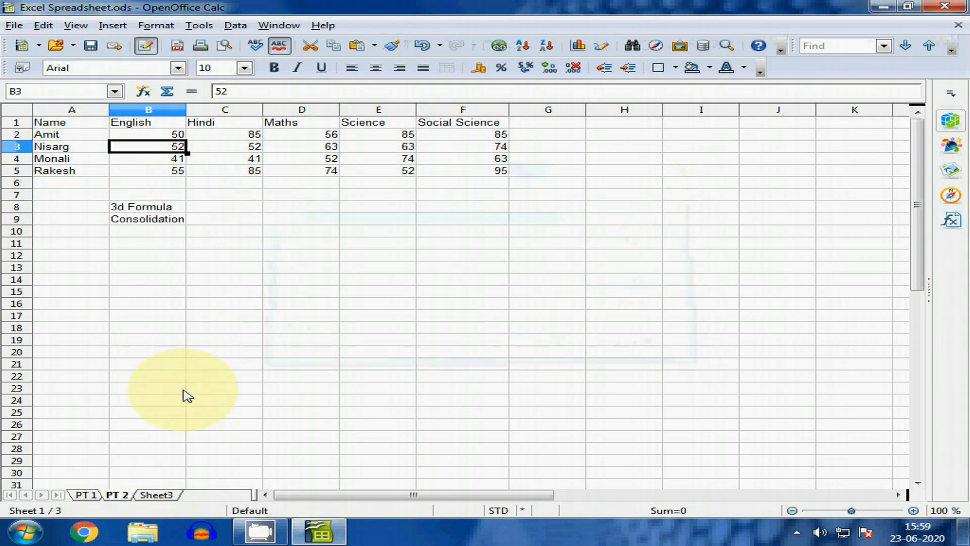
pyautogui.moveTo(50, 122); pyautogui.dragTo(487, 181)
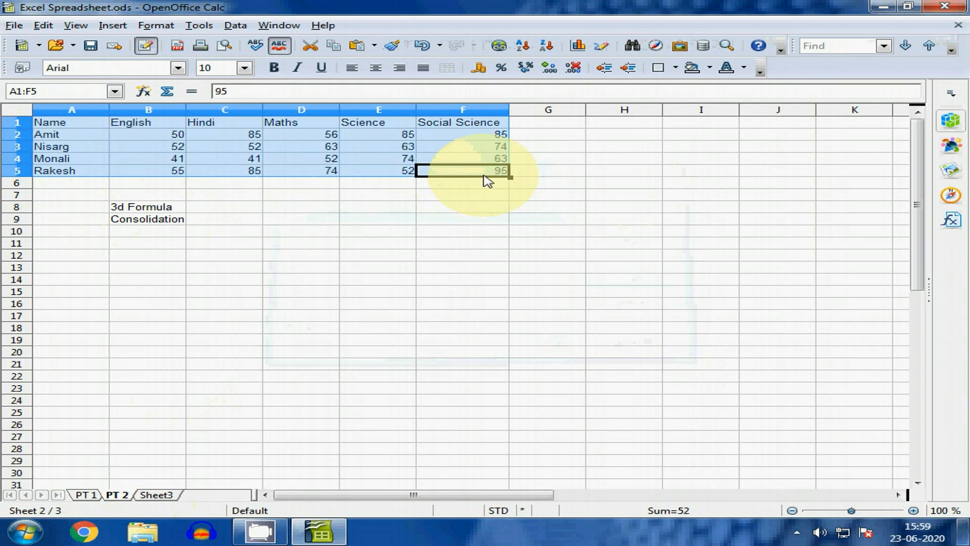
pyautogui.click(112, 25)
pyautogui.moveTo(176, 237)
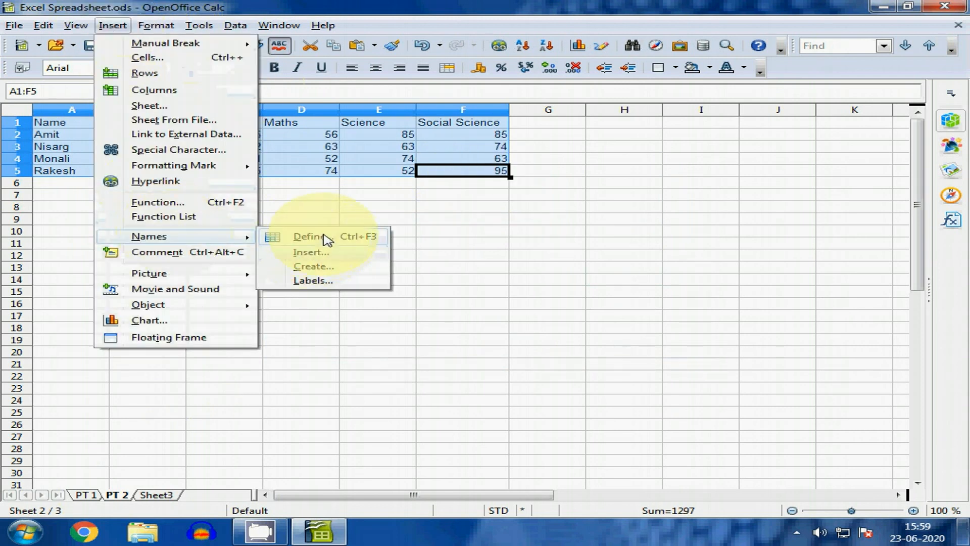
pyautogui.click(326, 237)
pyautogui.write('Range')
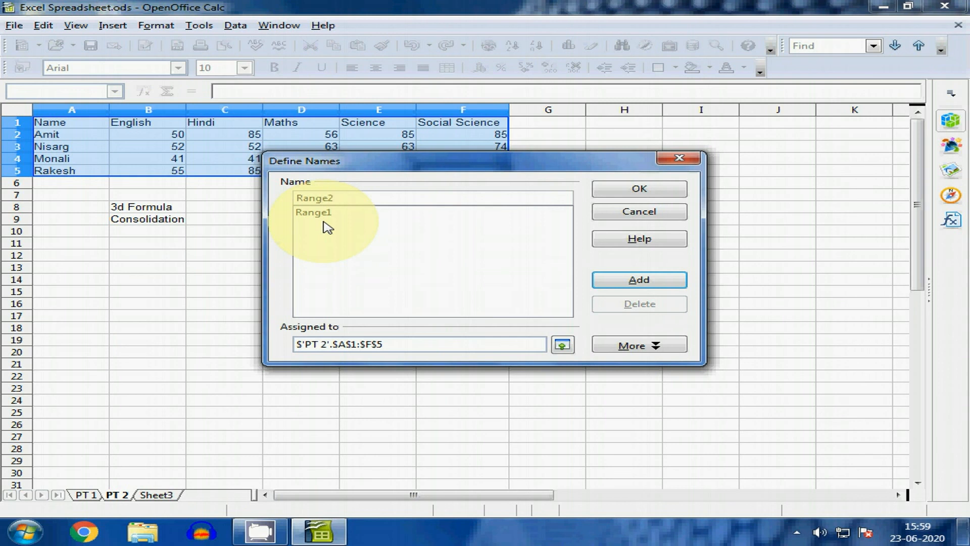
pyautogui.write('2')
pyautogui.click(622, 286)
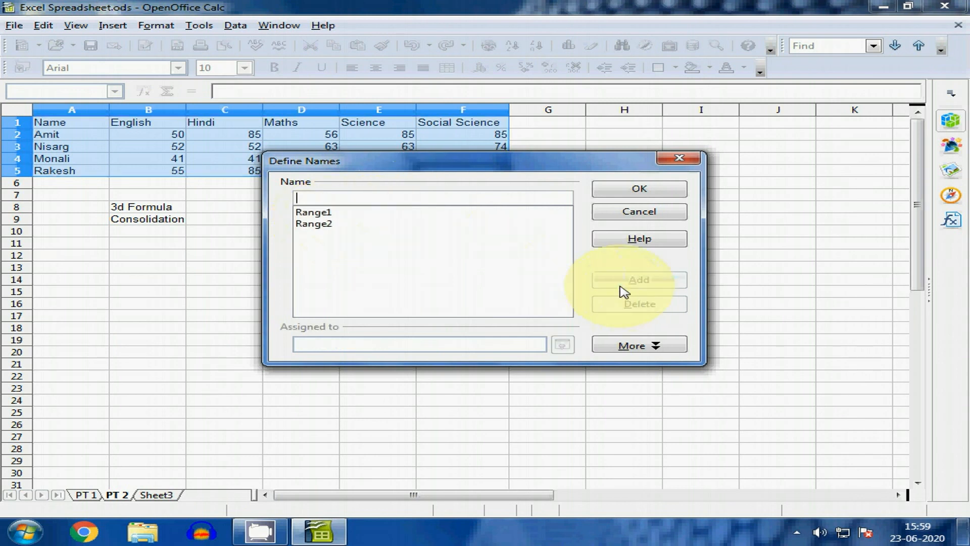
pyautogui.click(628, 193)
# Insert one new sheet named Sheet4 after Sheet3
pyautogui.click(162, 495)
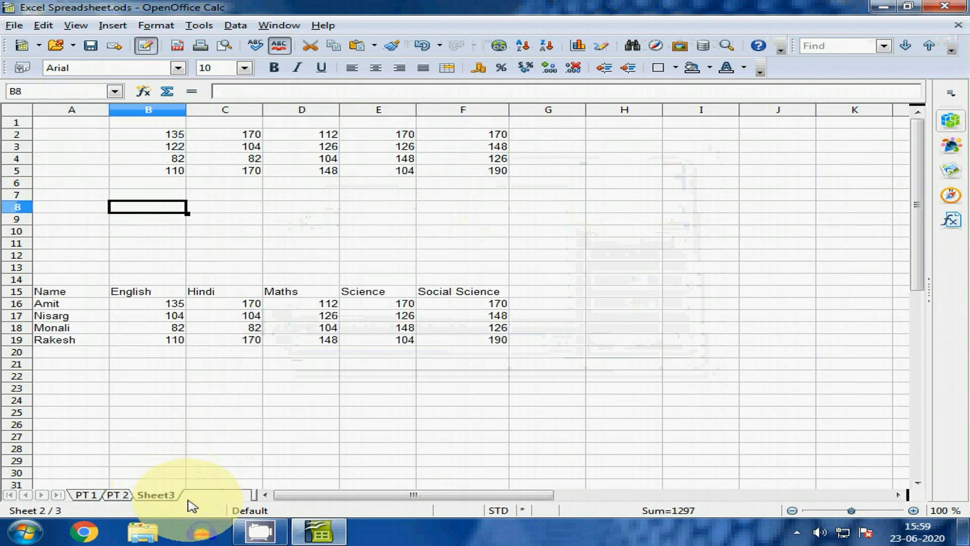
pyautogui.rightClick(157, 495)
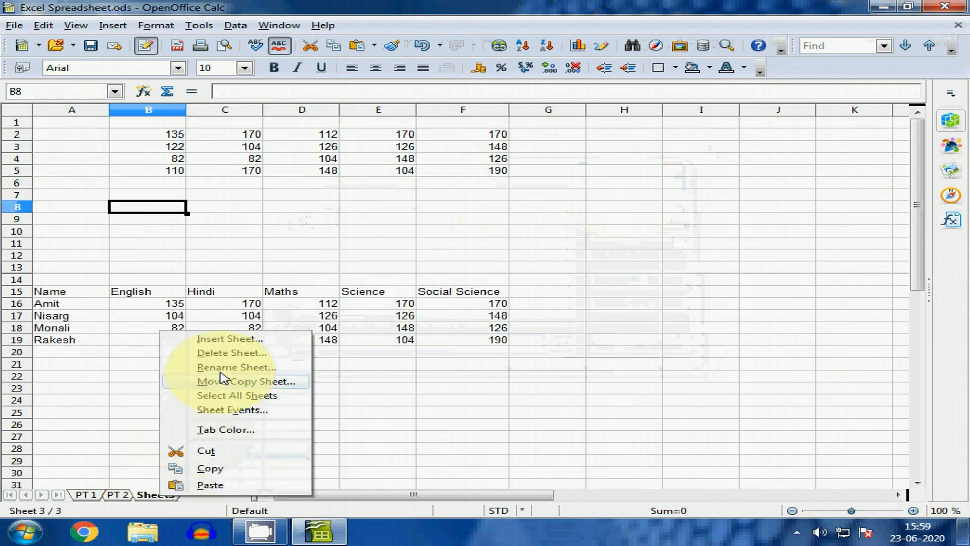
pyautogui.click(234, 341)
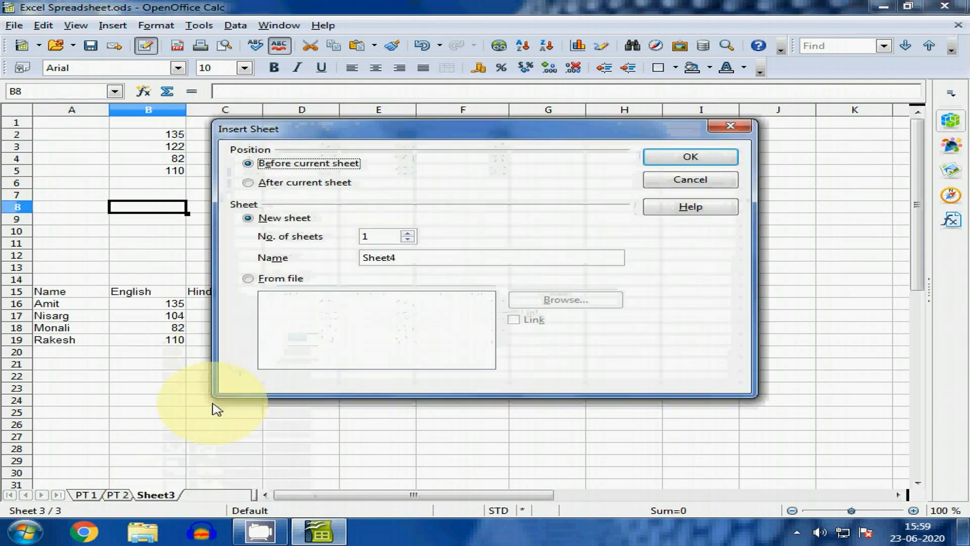
pyautogui.click(306, 182)
pyautogui.click(690, 156)
# Open the Consolidate settings from cell A1 of Sheet4 and delete the old PT 2 and PT 1 consolidation ranges
pyautogui.click(147, 219)
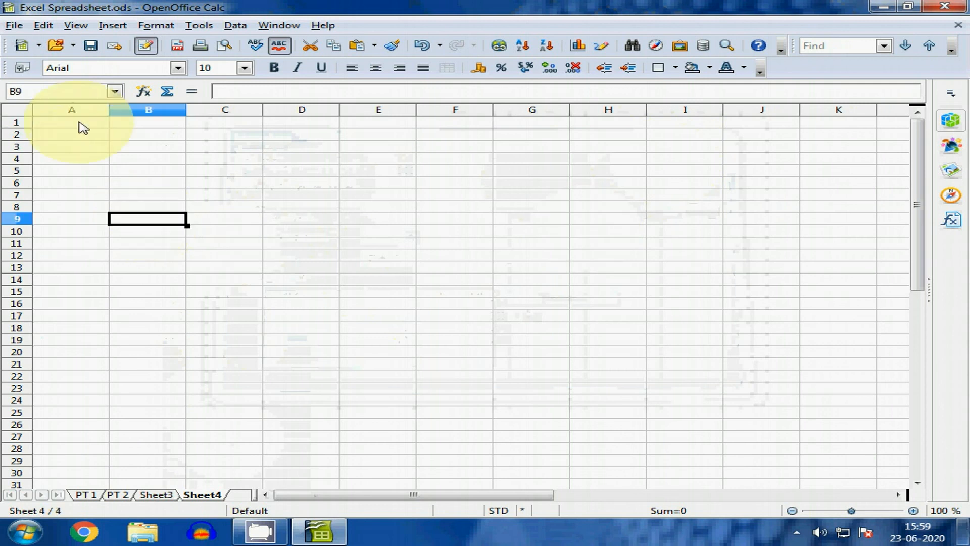
pyautogui.click(75, 113)
pyautogui.click(80, 123)
pyautogui.click(235, 25)
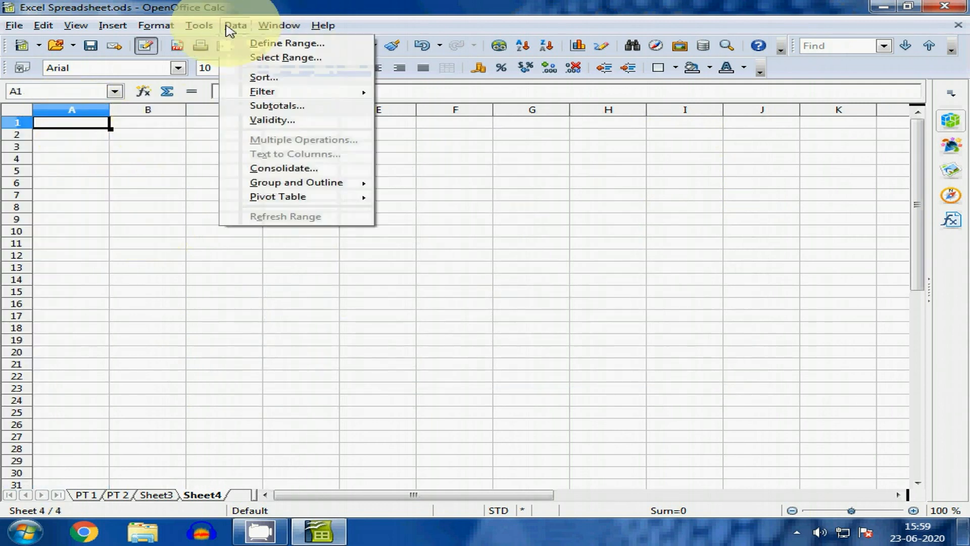
pyautogui.click(288, 169)
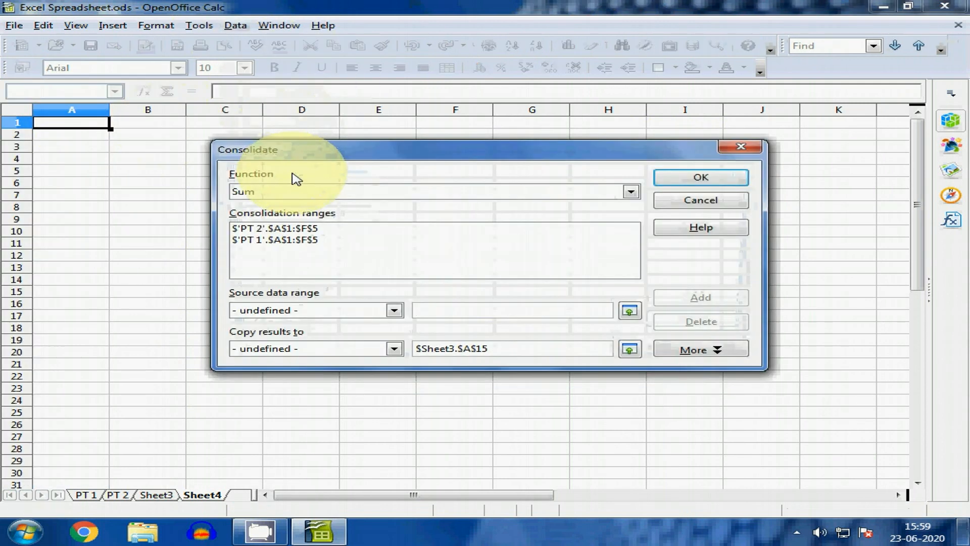
pyautogui.click(327, 230)
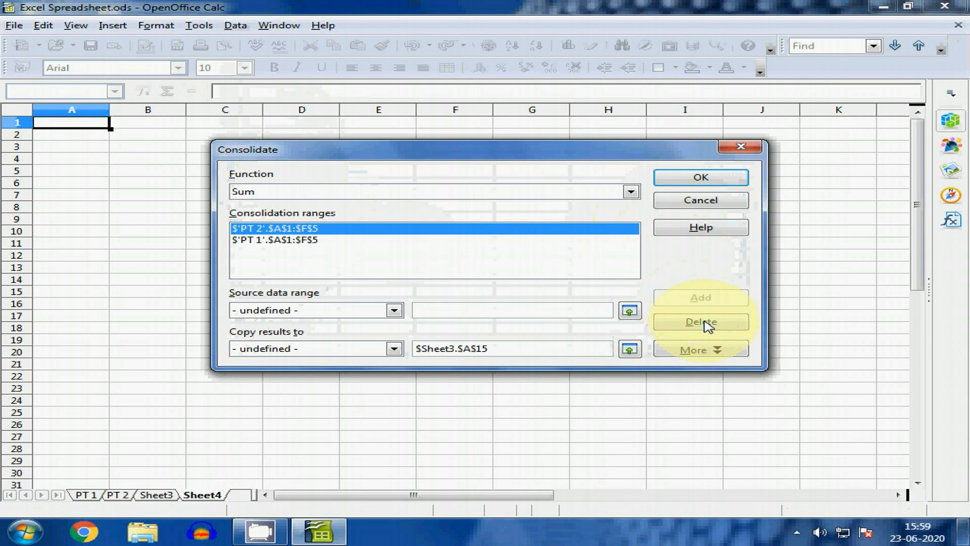
pyautogui.click(707, 323)
pyautogui.click(303, 233)
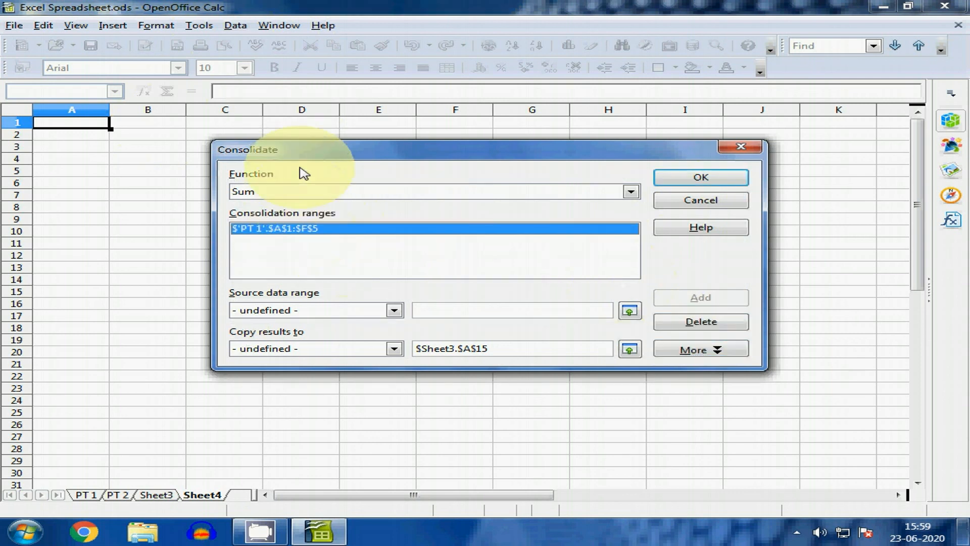
pyautogui.moveTo(303, 158)
pyautogui.mouseDown()
pyautogui.moveTo(189, 158)
pyautogui.moveTo(319, 158)
pyautogui.mouseUp()
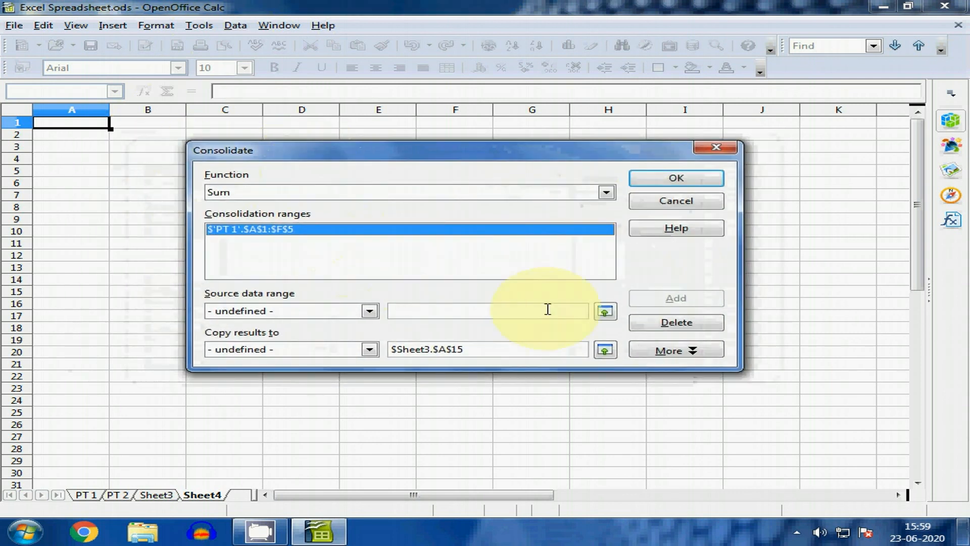
pyautogui.click(656, 326)
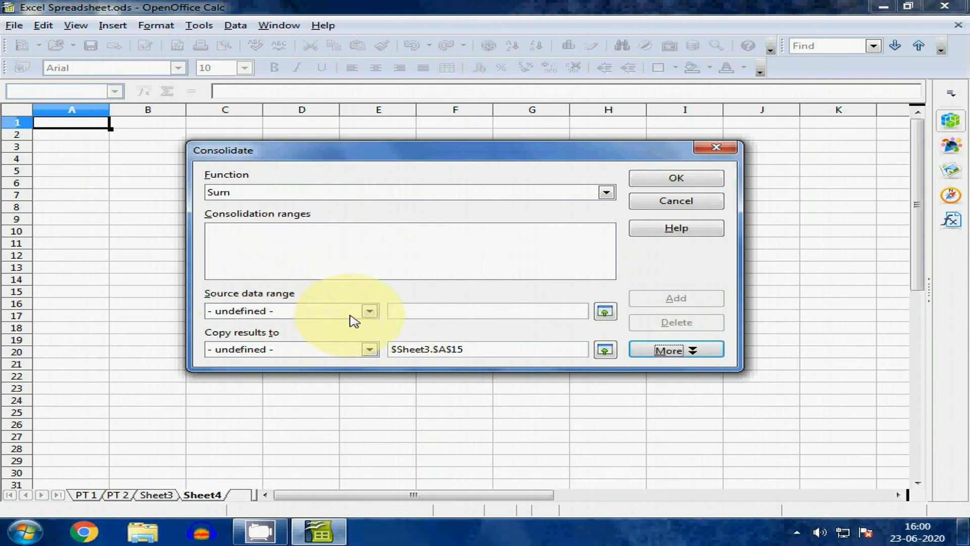
# Add the named source ranges Range1 and Range2 to the consolidation ranges
pyautogui.click(369, 310)
pyautogui.click(284, 337)
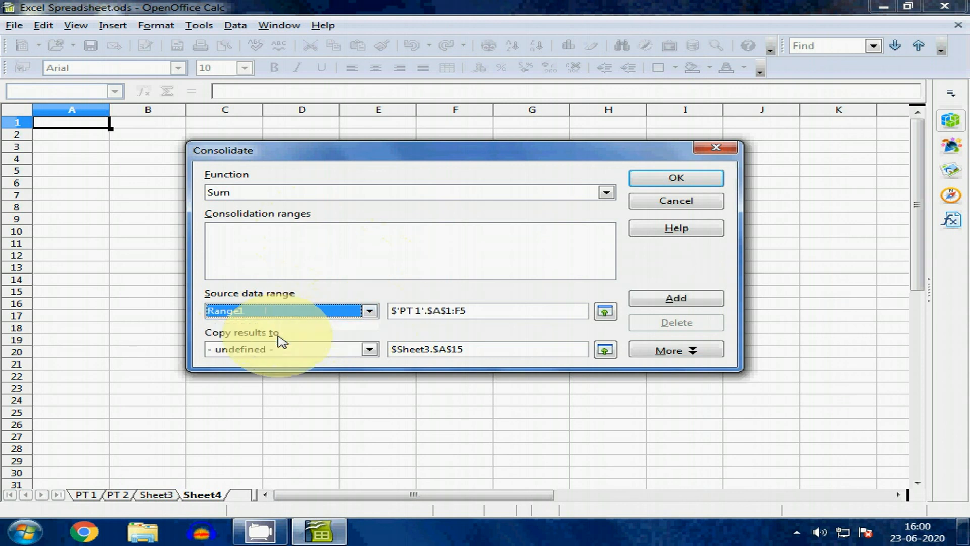
pyautogui.click(655, 303)
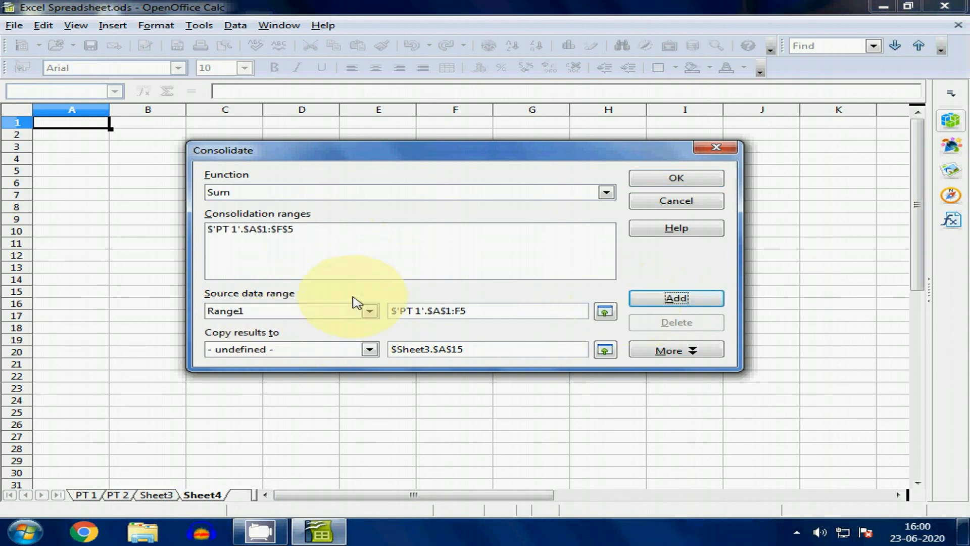
pyautogui.click(369, 314)
pyautogui.click(247, 350)
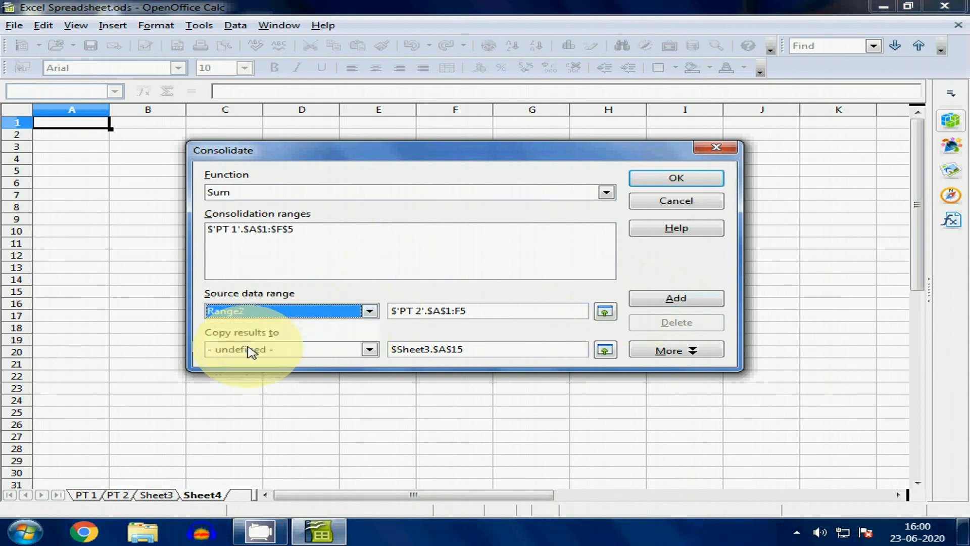
pyautogui.click(666, 300)
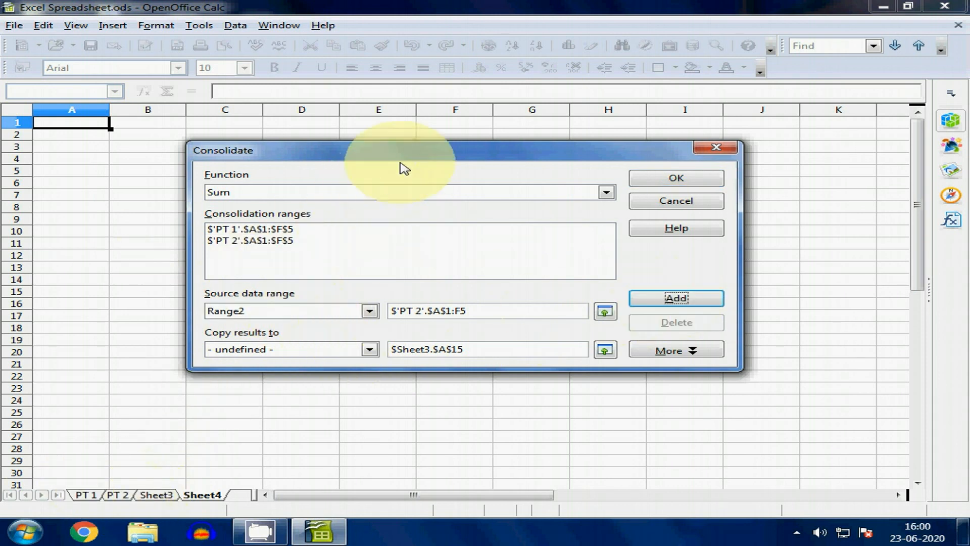
# Expand the additional Consolidate options and enable linking to the source data
pyautogui.moveTo(404, 162); pyautogui.dragTo(408, 147)
pyautogui.click(697, 337)
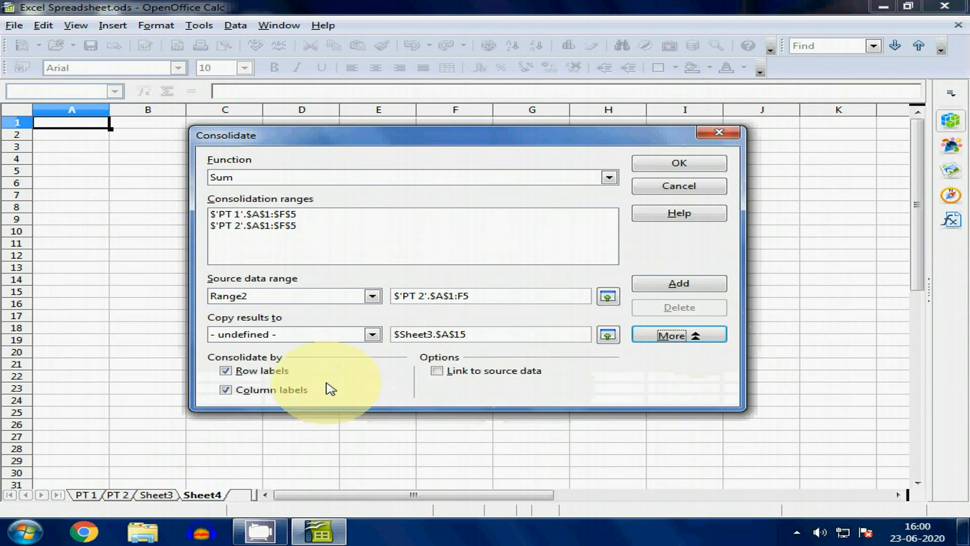
pyautogui.click(437, 372)
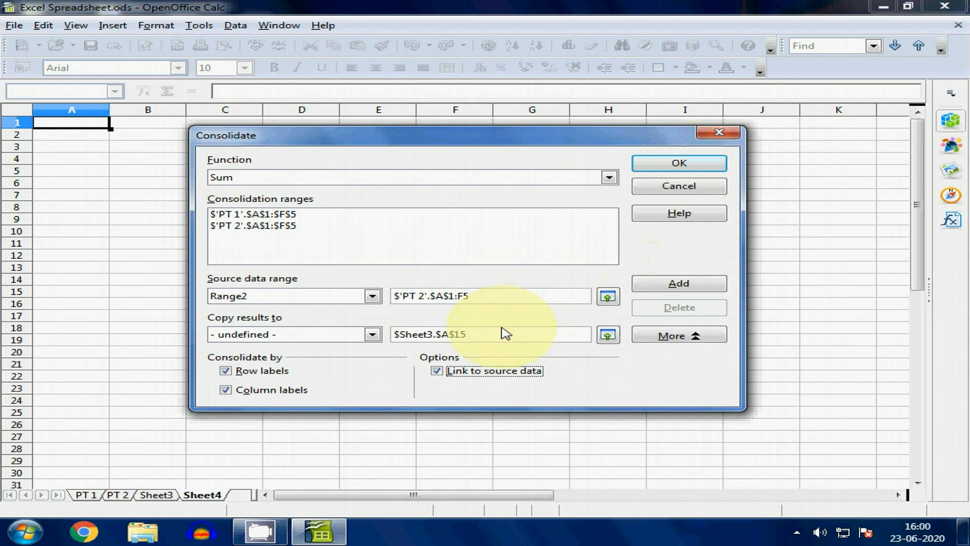
# Set the consolidation results to be copied to cell A1 of Sheet4
pyautogui.moveTo(489, 336); pyautogui.dragTo(399, 335)
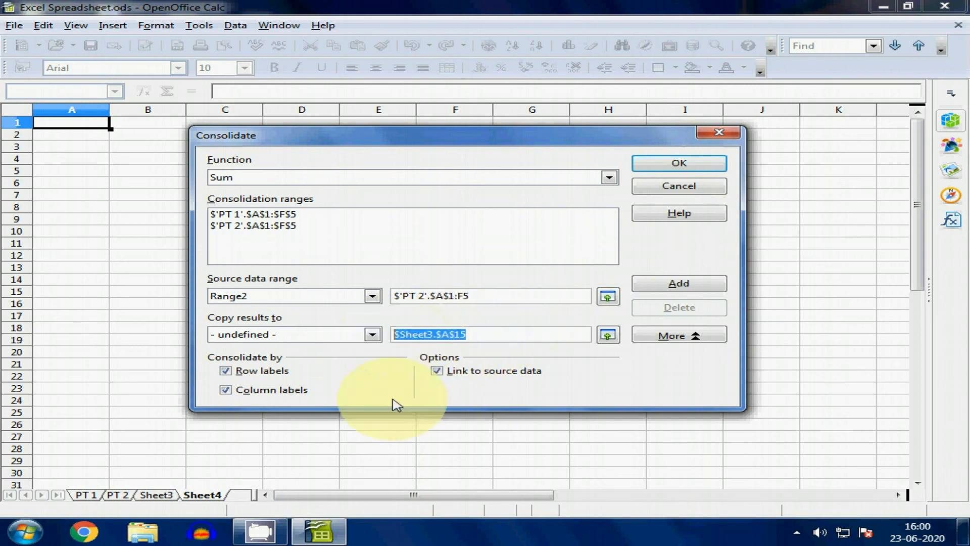
pyautogui.click(210, 498)
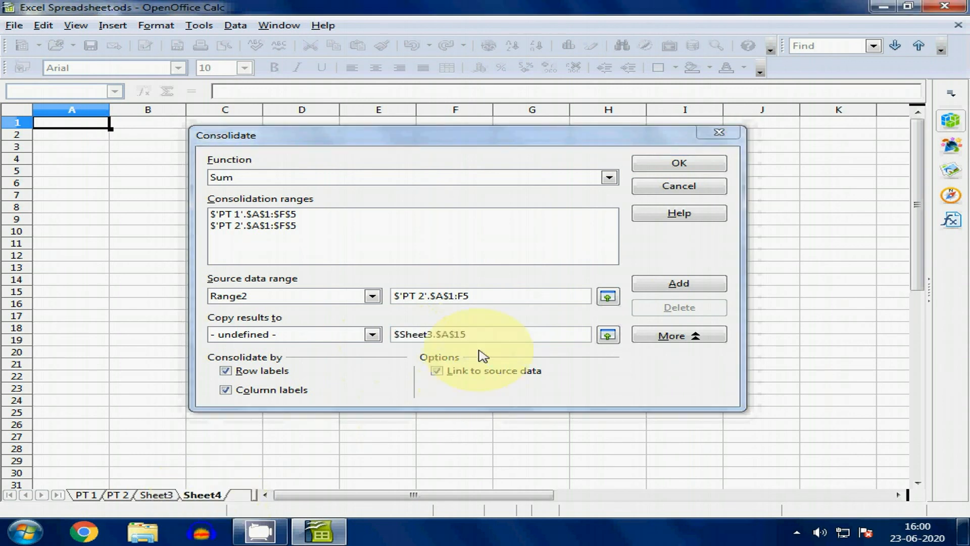
pyautogui.click(480, 334)
pyautogui.click(608, 335)
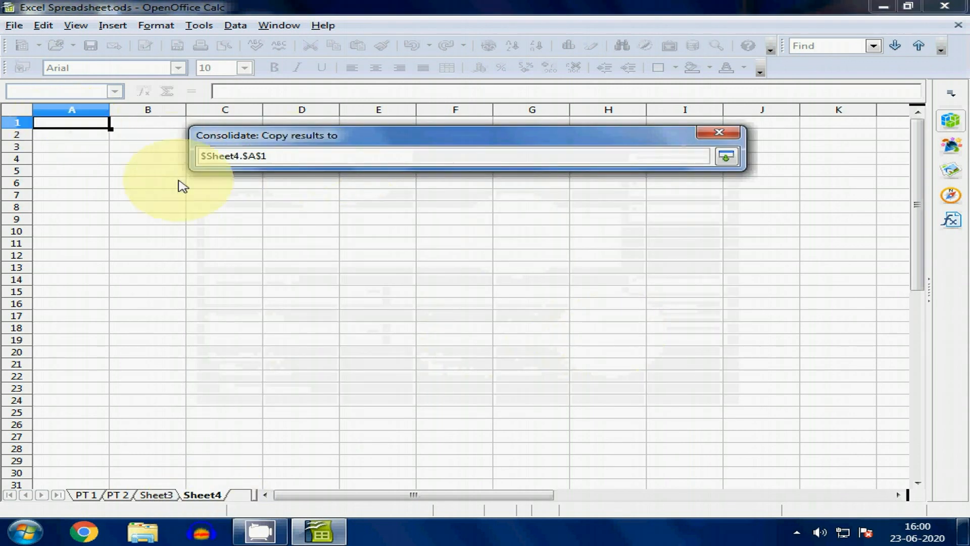
pyautogui.click(726, 157)
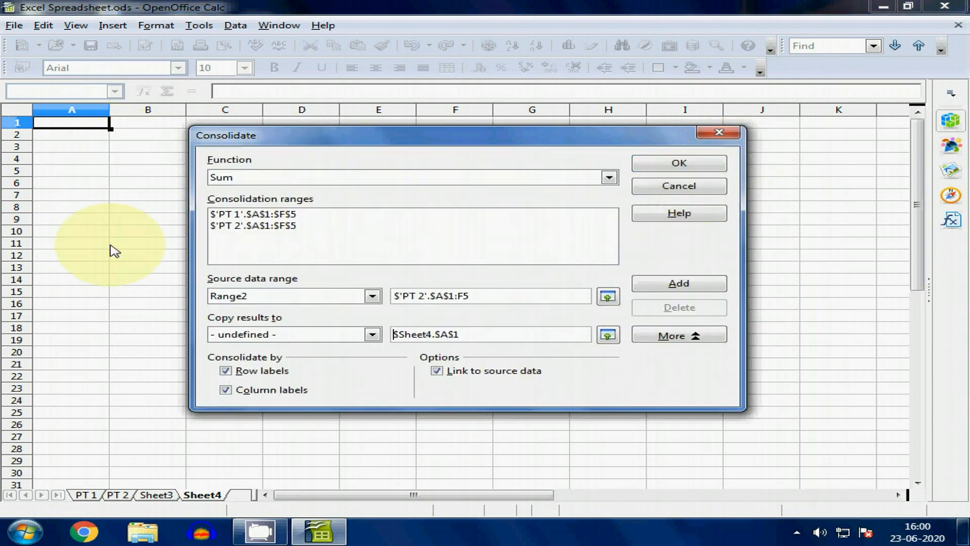
# Run the linked consolidation into Sheet4 and inspect the English total formulas in B7 and B10
pyautogui.click(689, 165)
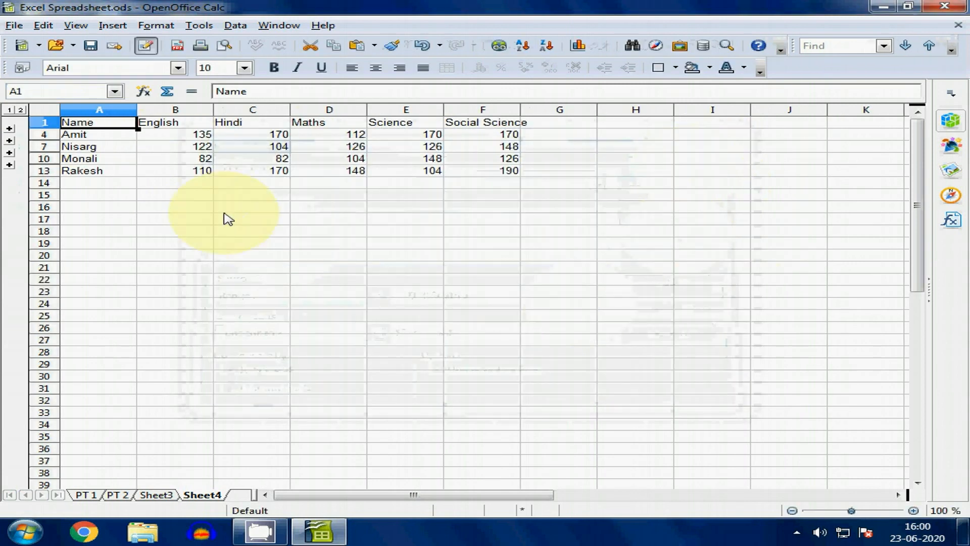
pyautogui.click(198, 147)
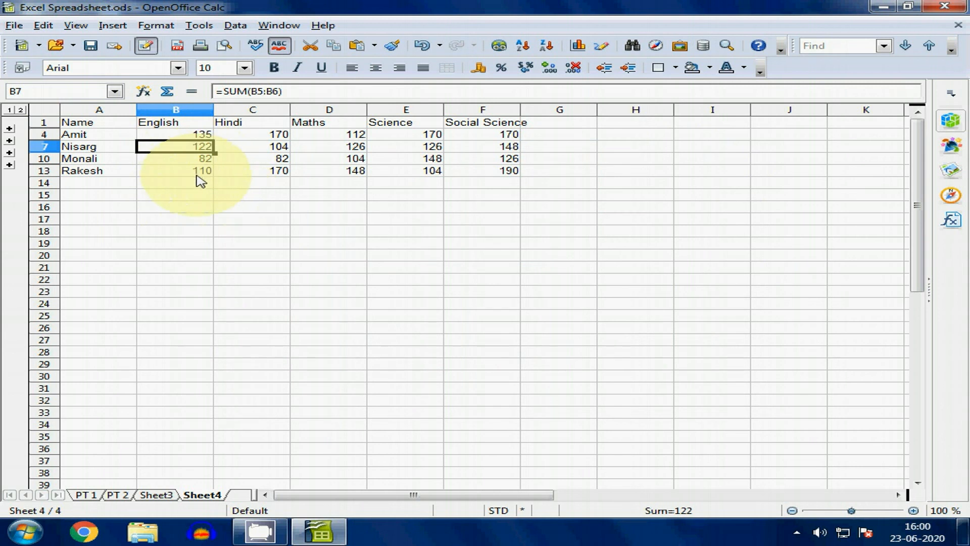
pyautogui.click(186, 161)
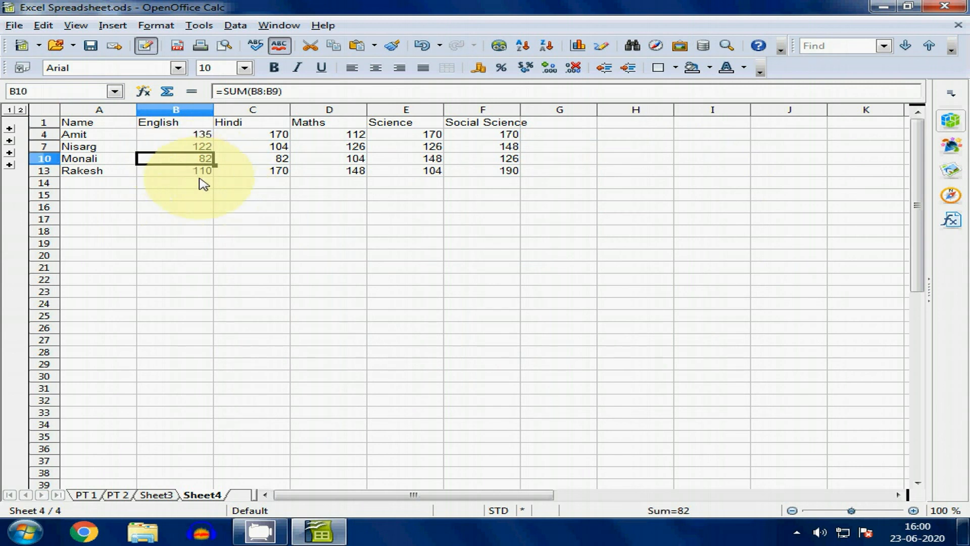
# Check the English mark in cell B4 of PT 1 and set cell B4 of PT 2 to 50
pyautogui.click(85, 494)
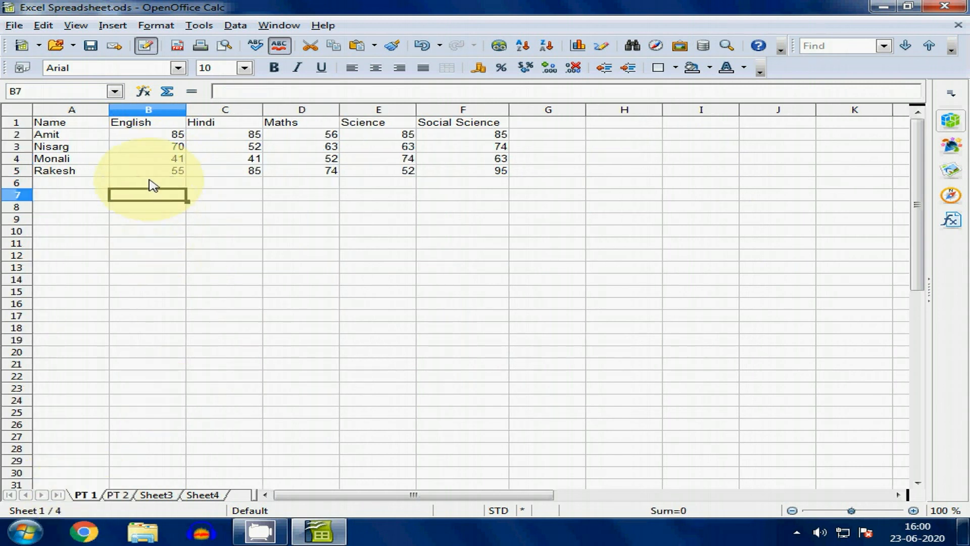
pyautogui.click(151, 158)
pyautogui.click(118, 494)
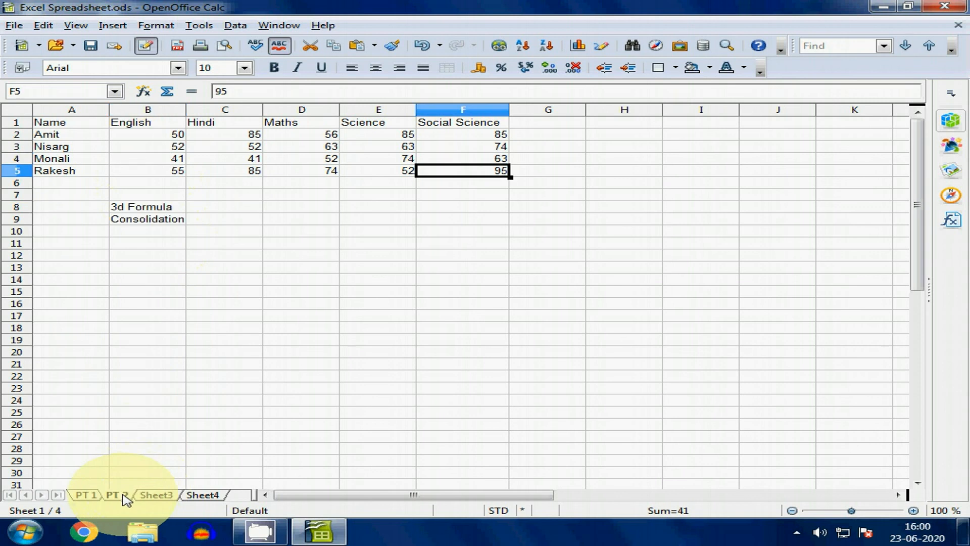
pyautogui.click(167, 159)
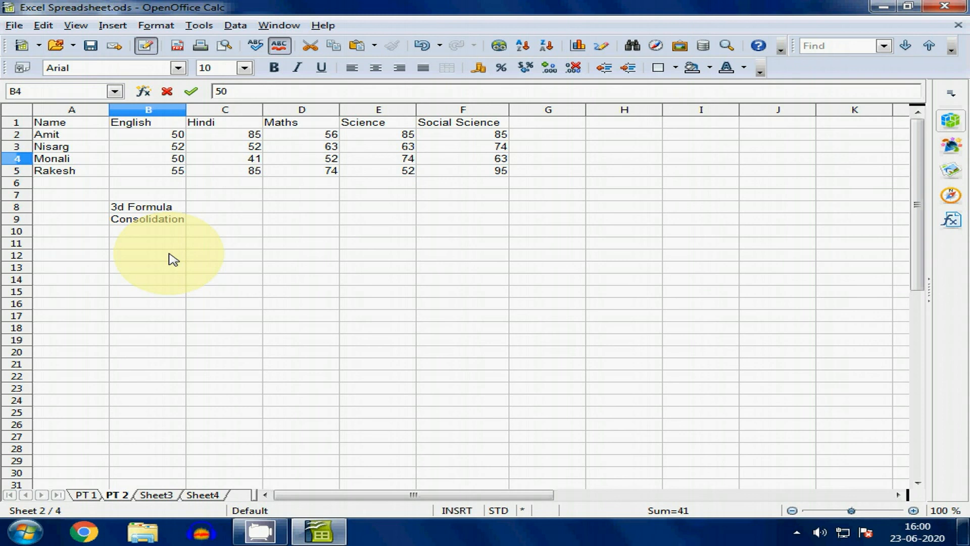
pyautogui.press('Down')
# Compare the linked English total in B10 of Sheet4 with the unlinked consolidated value in B18 of Sheet3
pyautogui.click(207, 495)
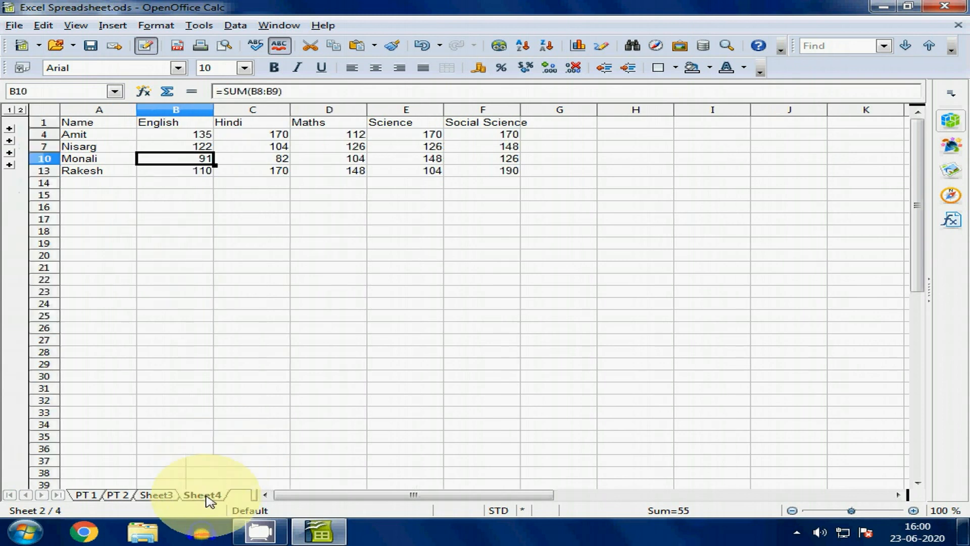
pyautogui.click(151, 496)
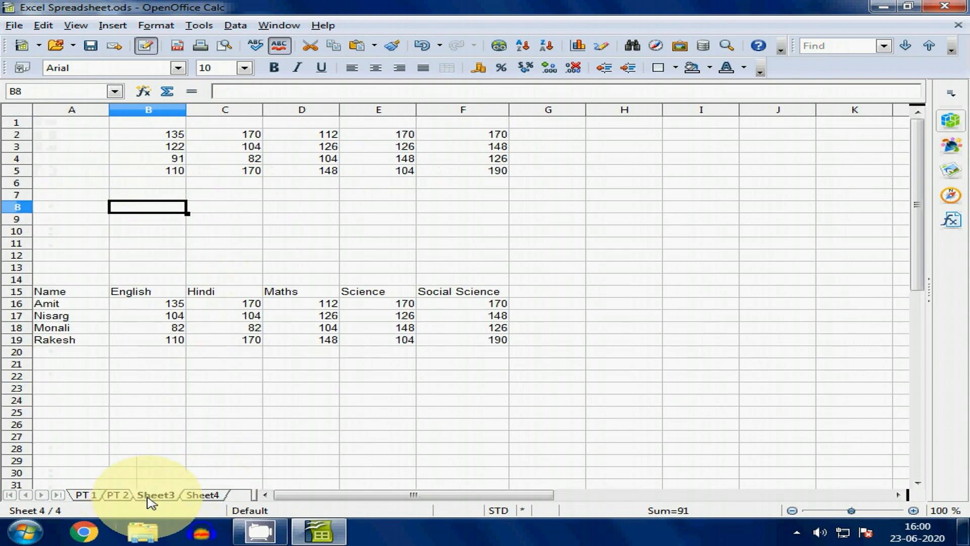
pyautogui.click(174, 332)
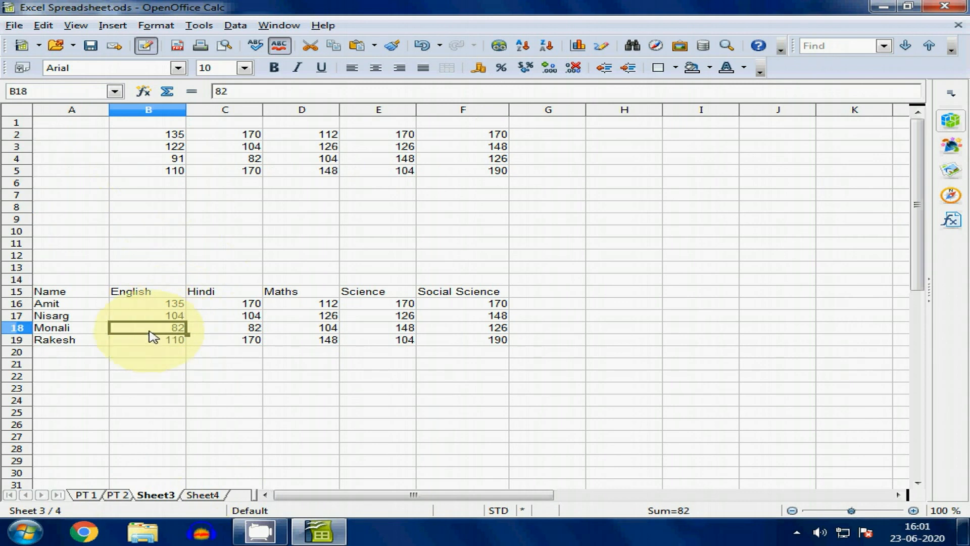
# Return to Sheet4 and highlight the consolidated table A1:F13 for review, then deselect it
pyautogui.click(210, 495)
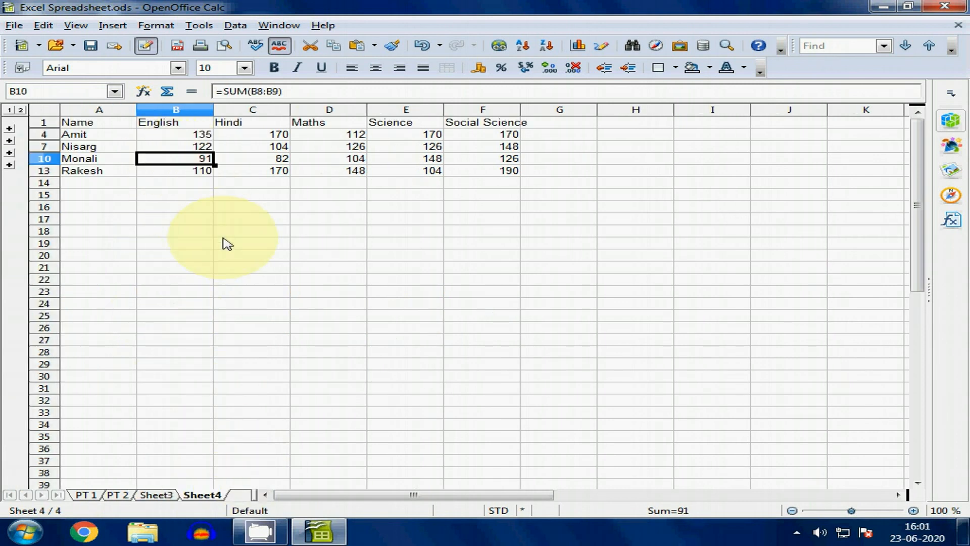
pyautogui.click(230, 222)
pyautogui.moveTo(86, 126); pyautogui.dragTo(484, 173)
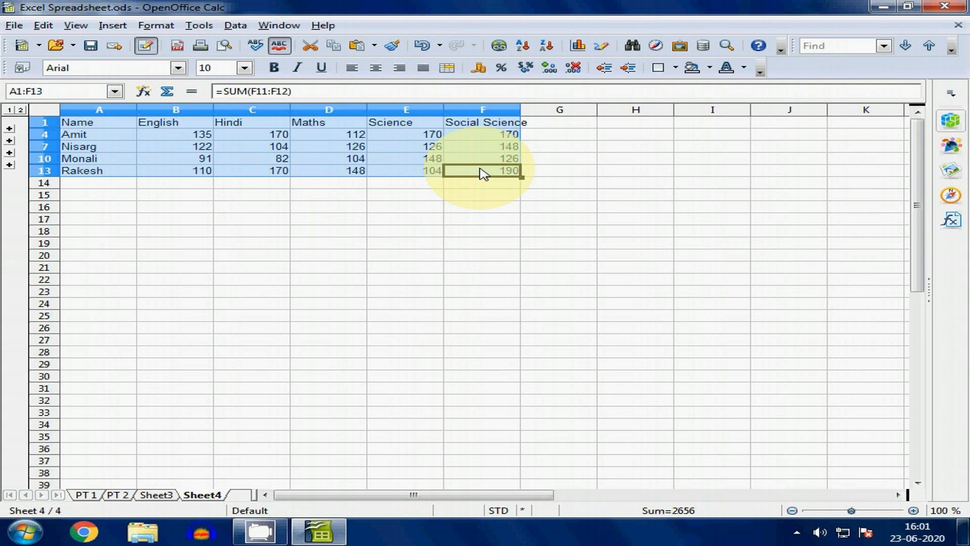
pyautogui.click(426, 233)
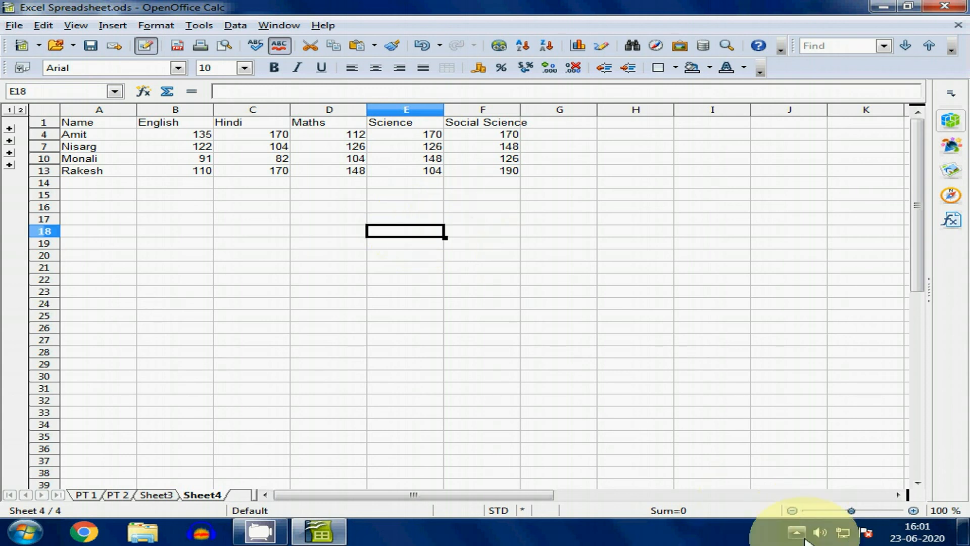
pyautogui.click(797, 532)
pyautogui.rightClick(822, 443)
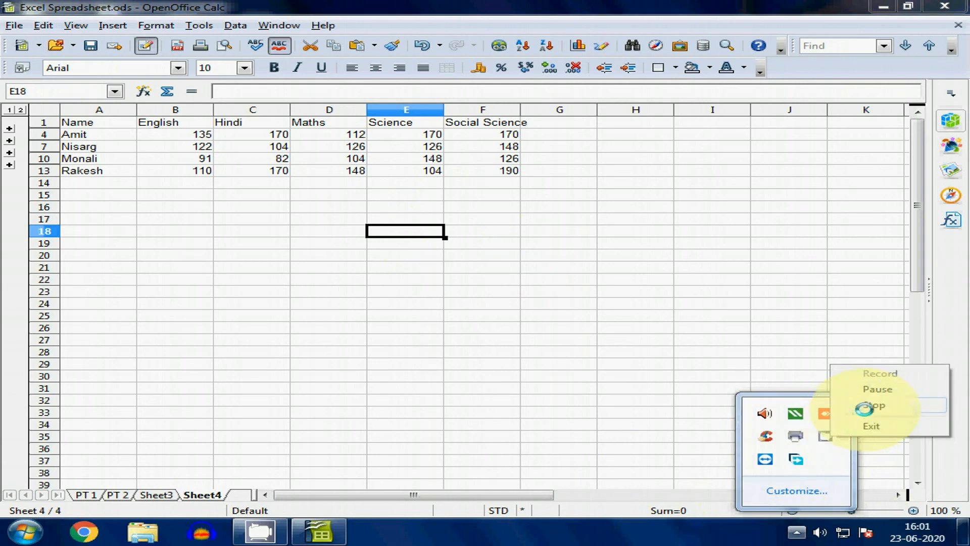